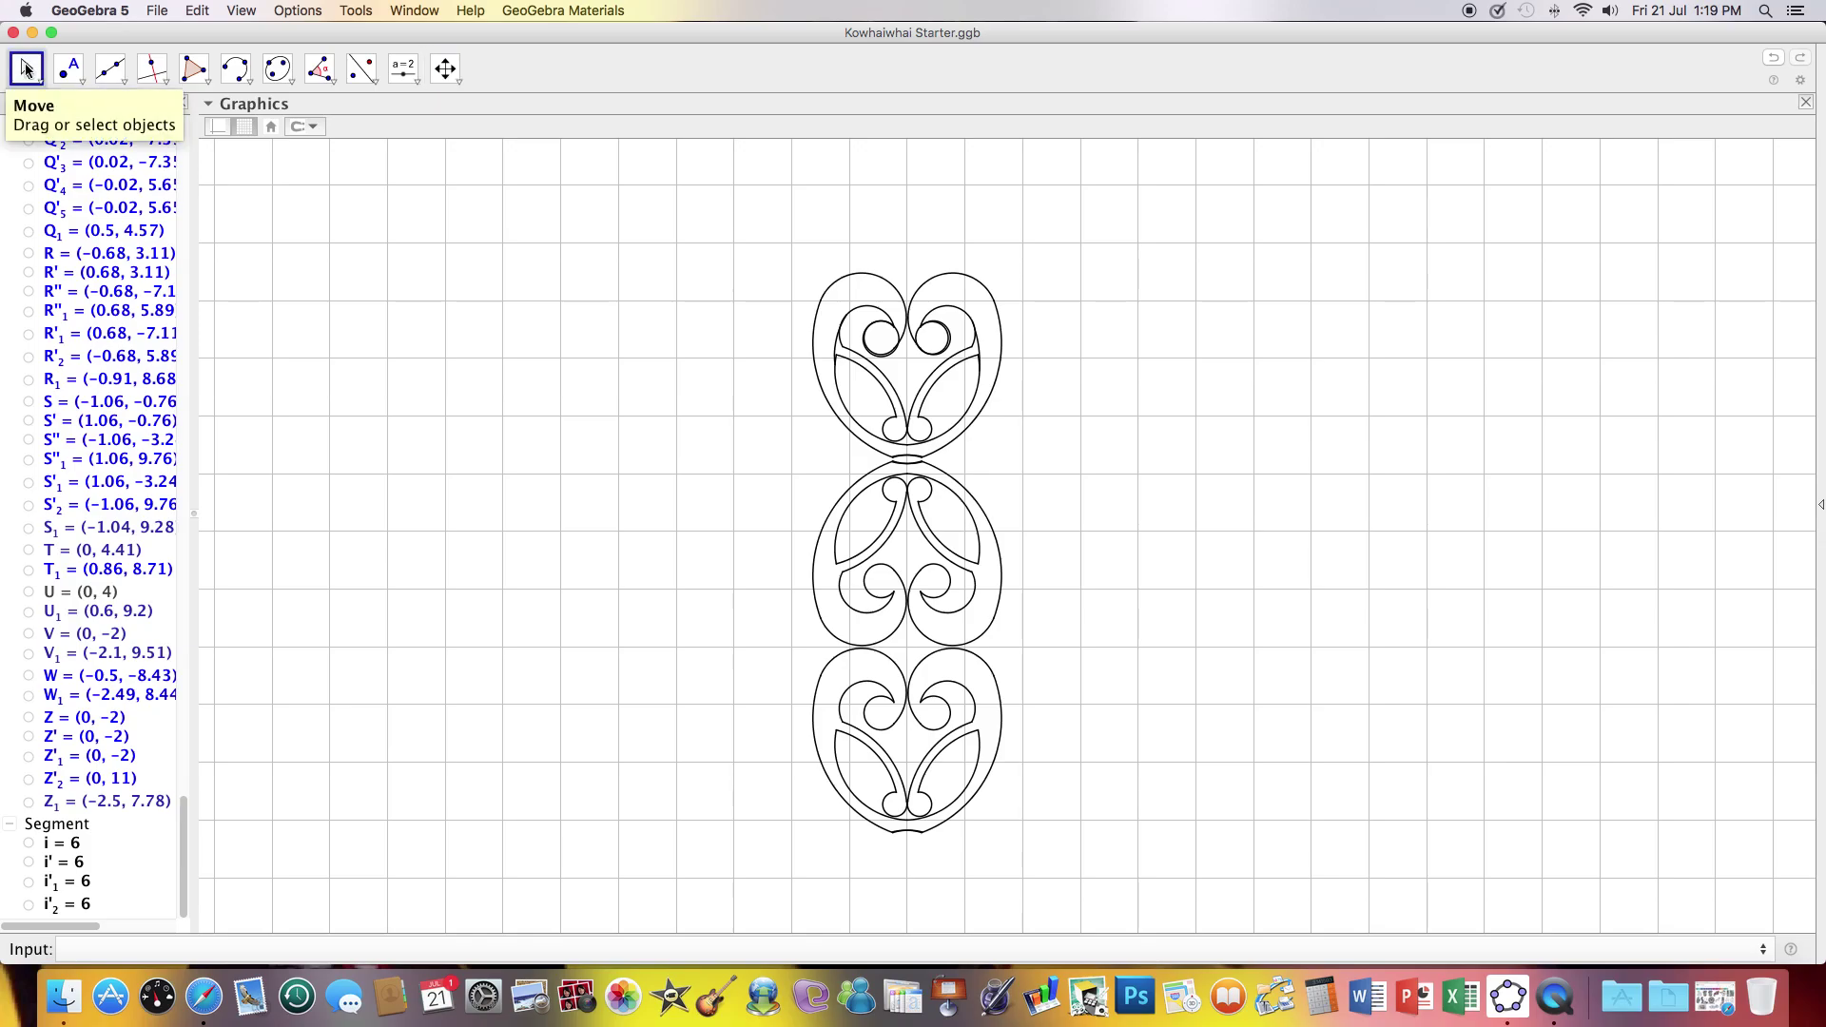
Place two points at the ends of the short arc joining the upper and middle motifs, at (-0.5, 4.43) and (0.5, 4.43)
click(60, 71)
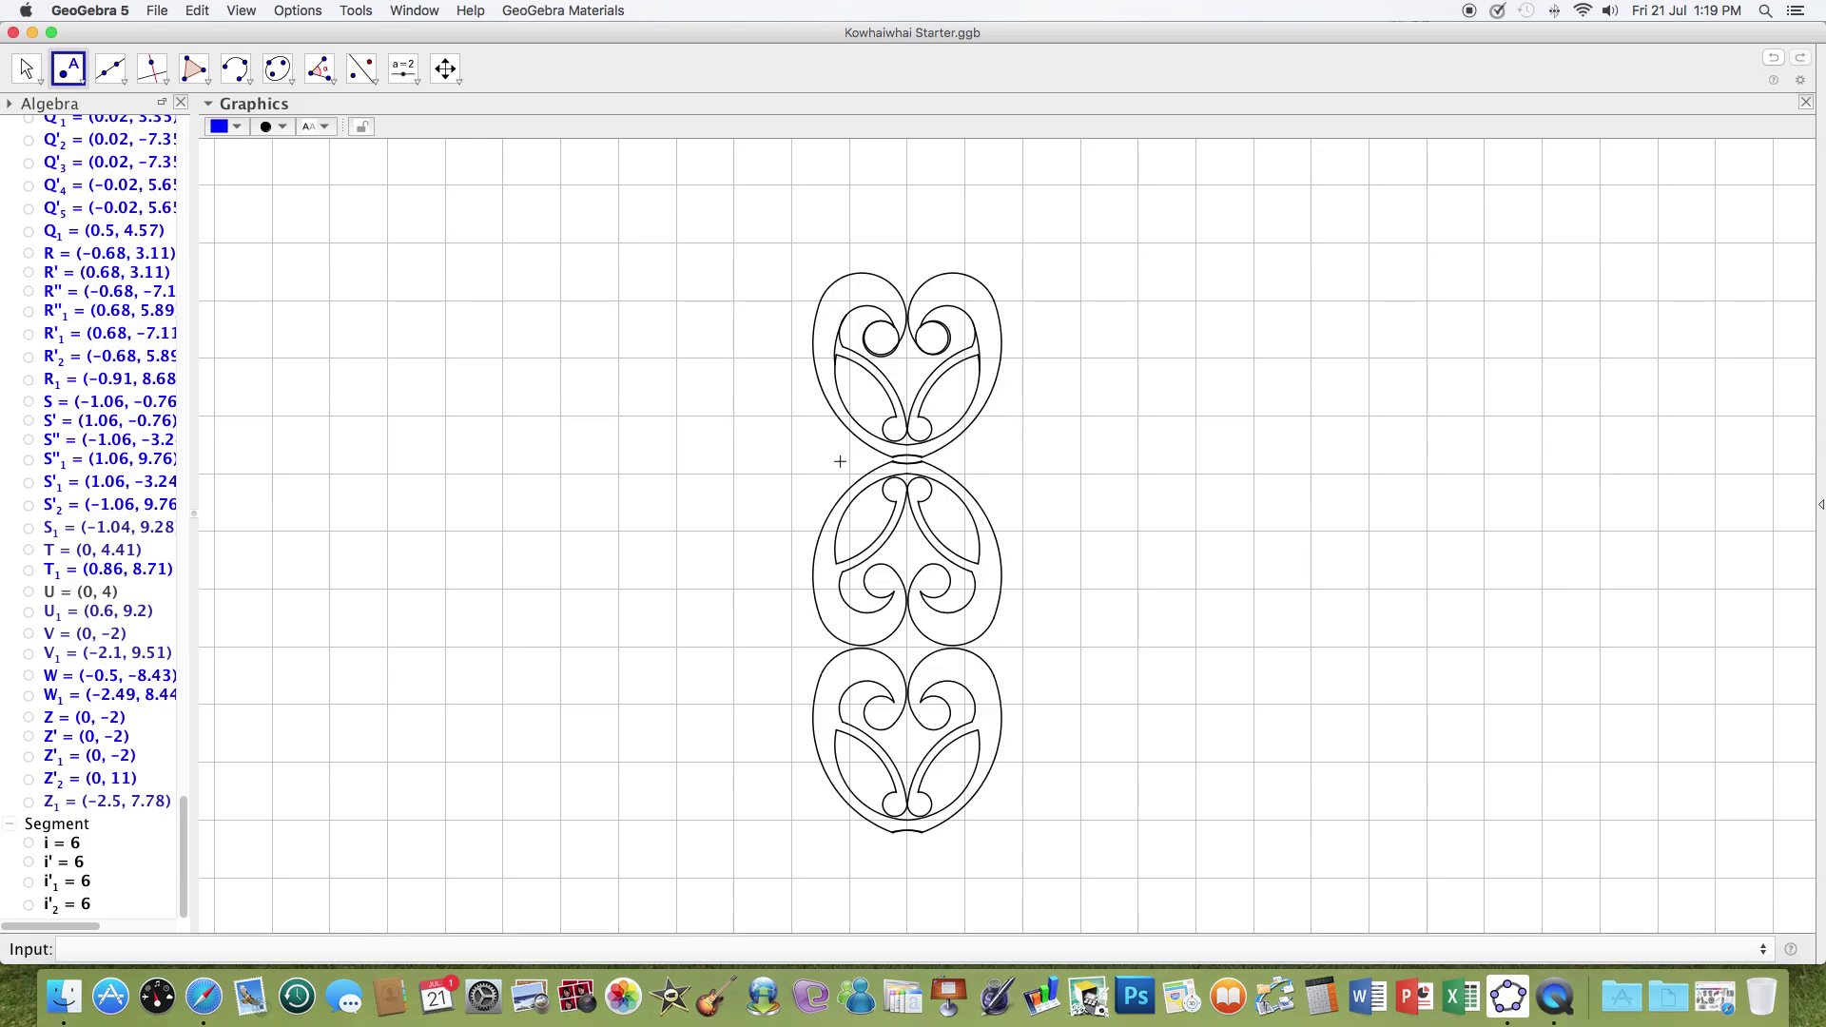
click(894, 463)
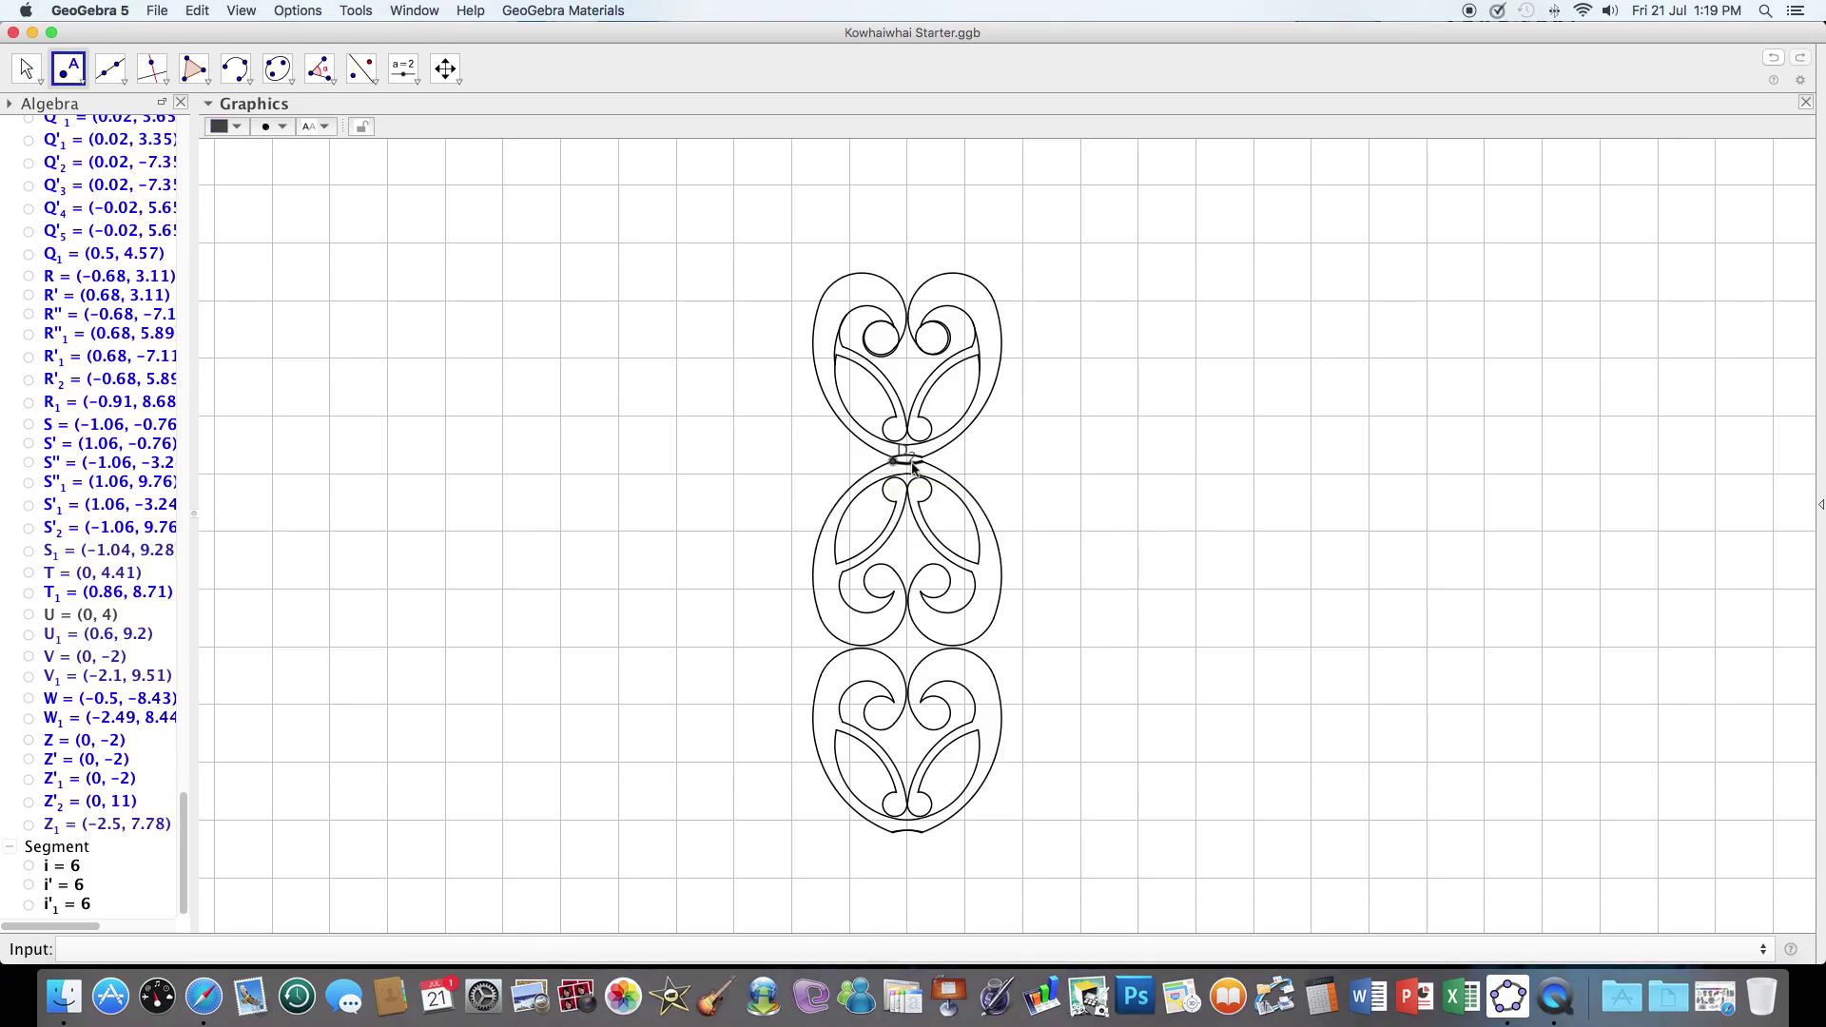
click(924, 463)
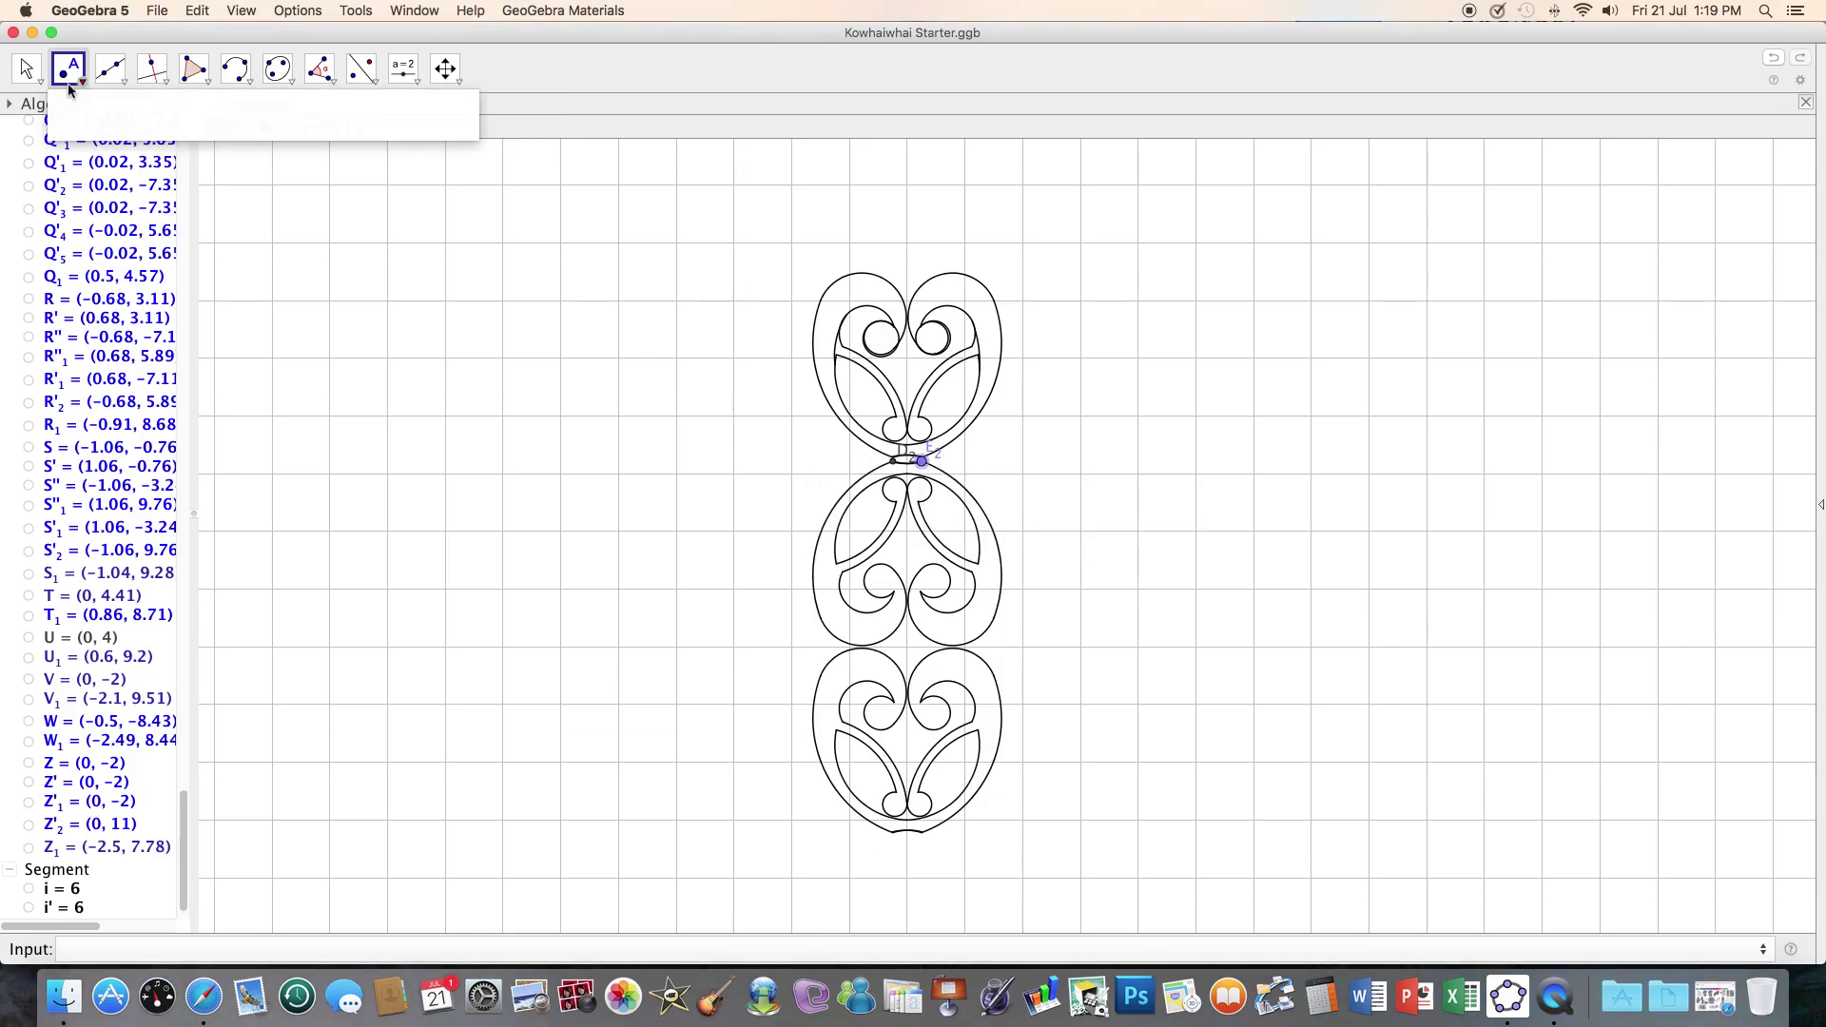
Try rotating the left half of the middle motif 30° clockwise around the new point at (-0.5, 4.43), and undo the rotation
click(27, 68)
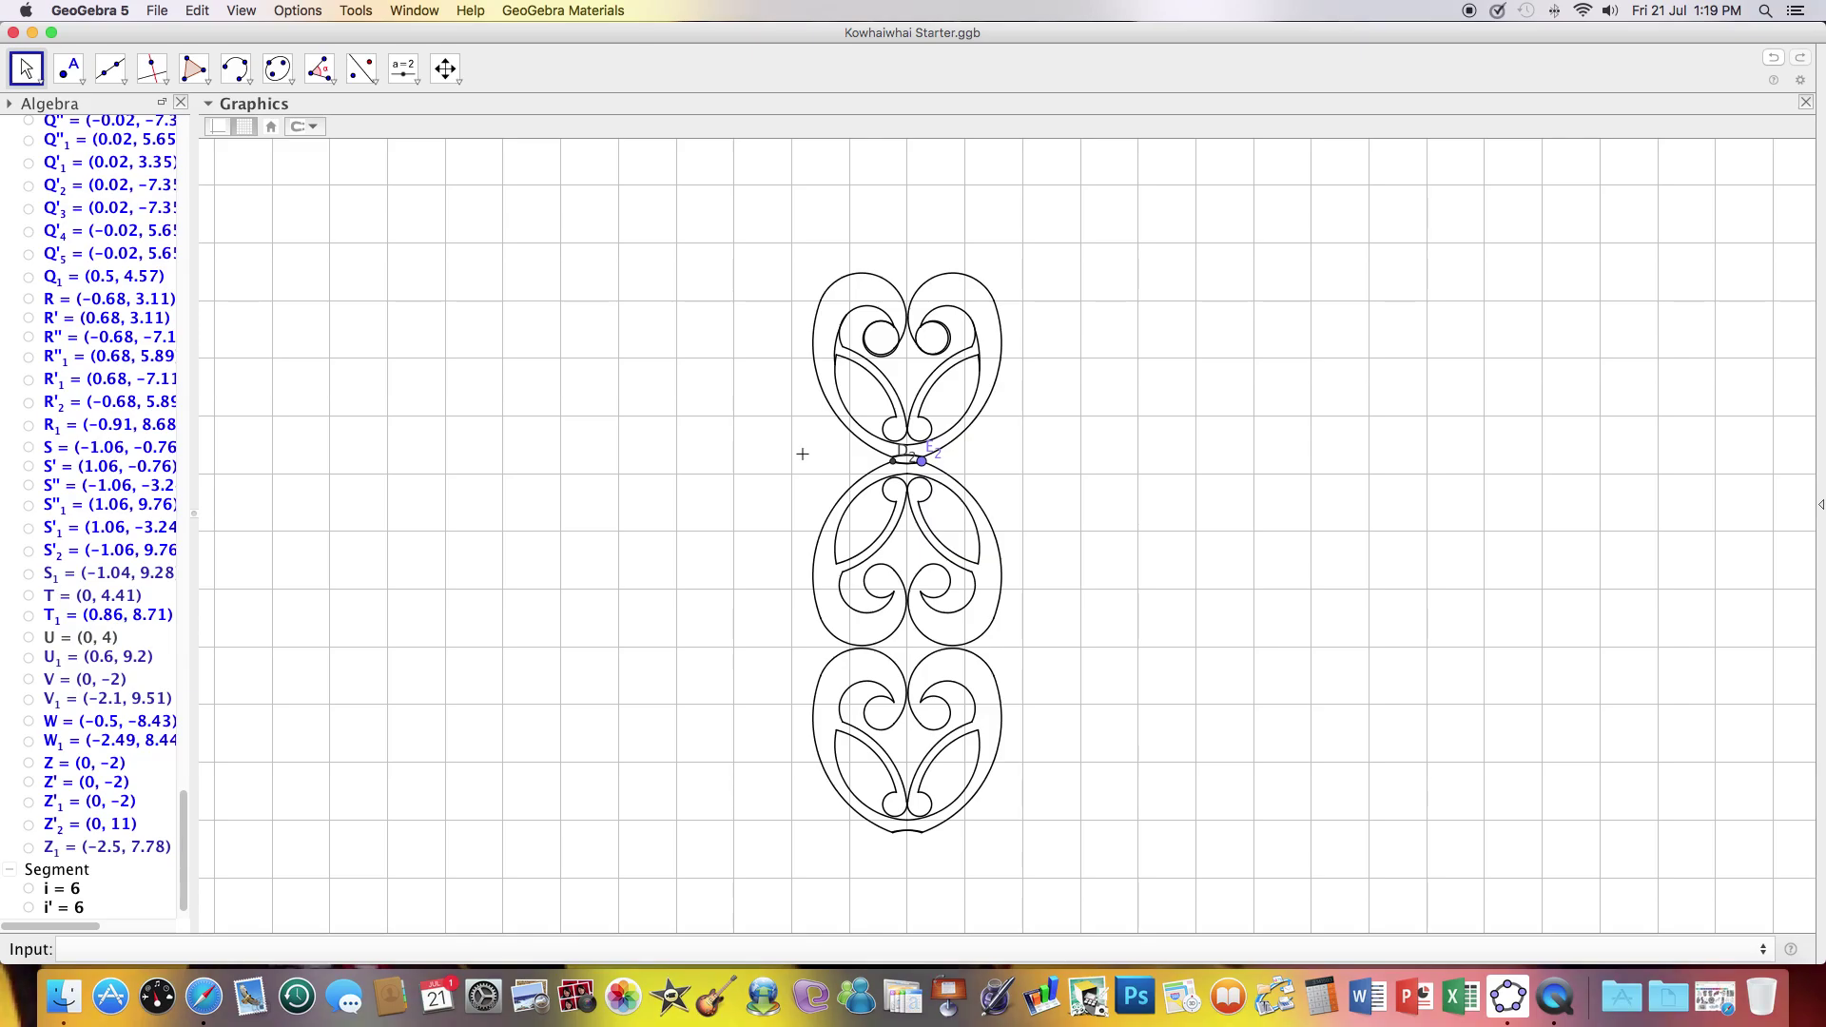
drag(802, 454, 906, 648)
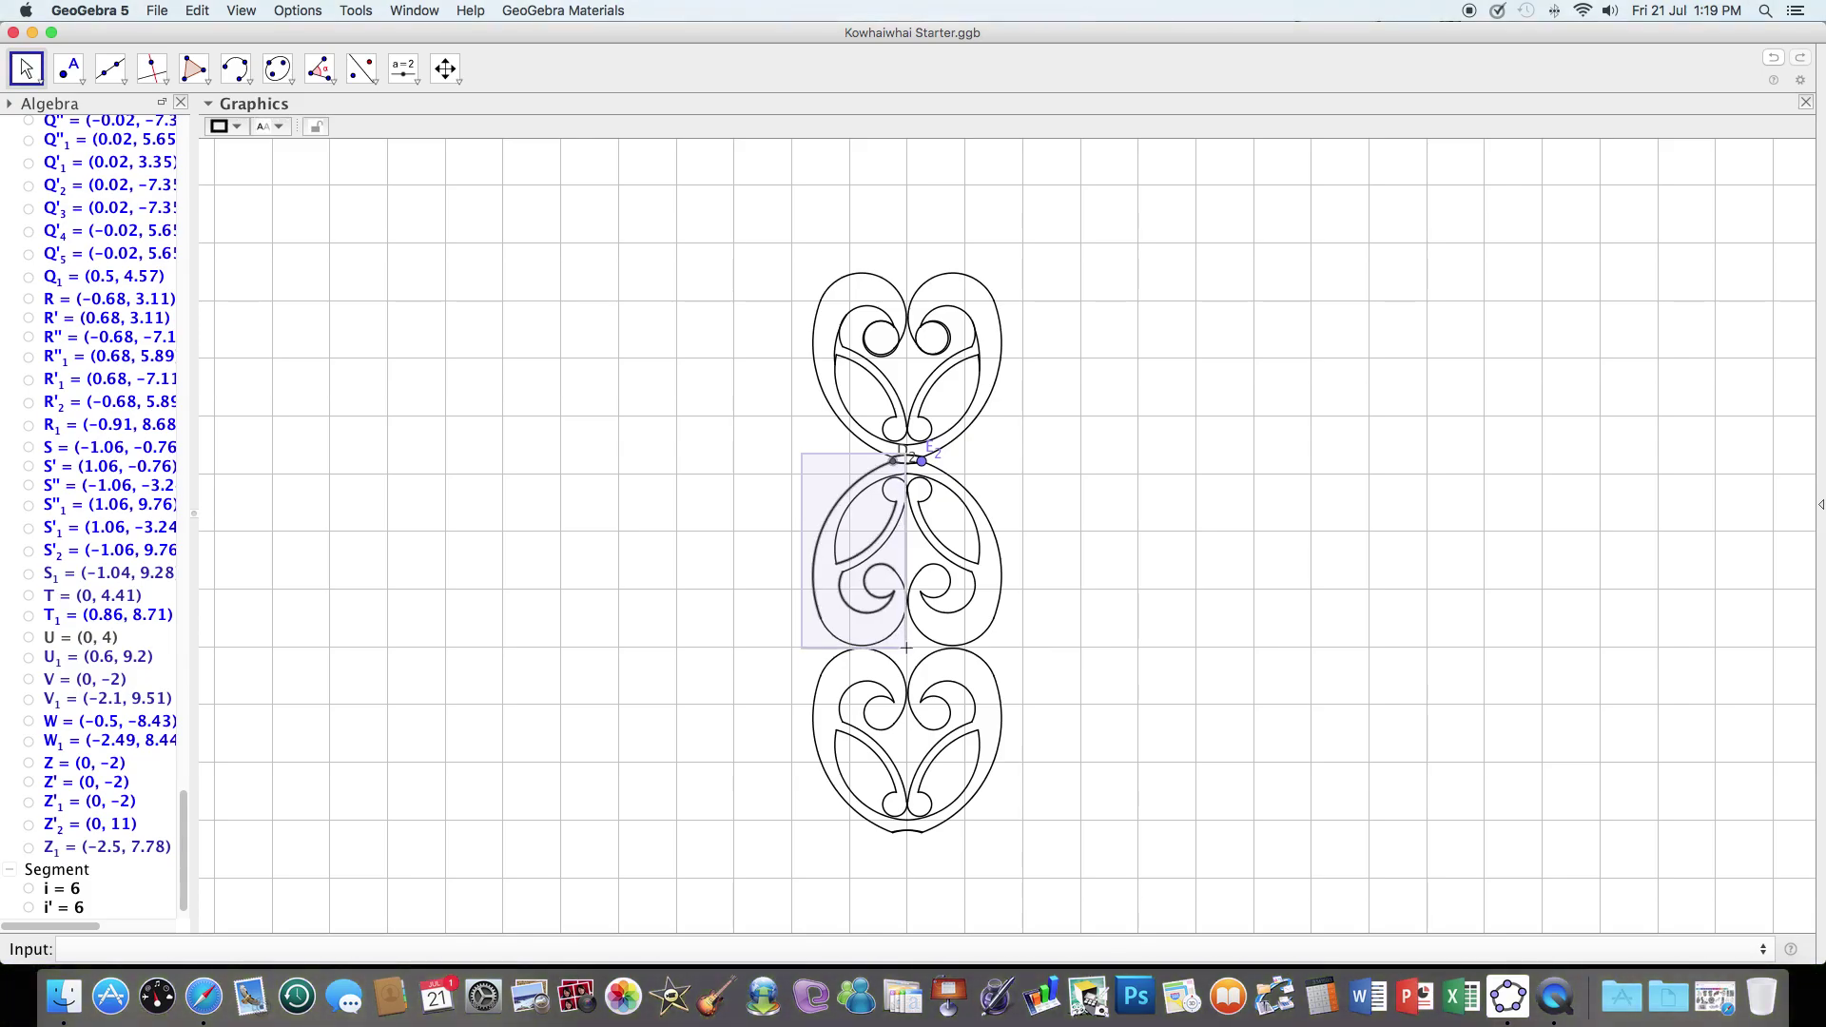
click(361, 68)
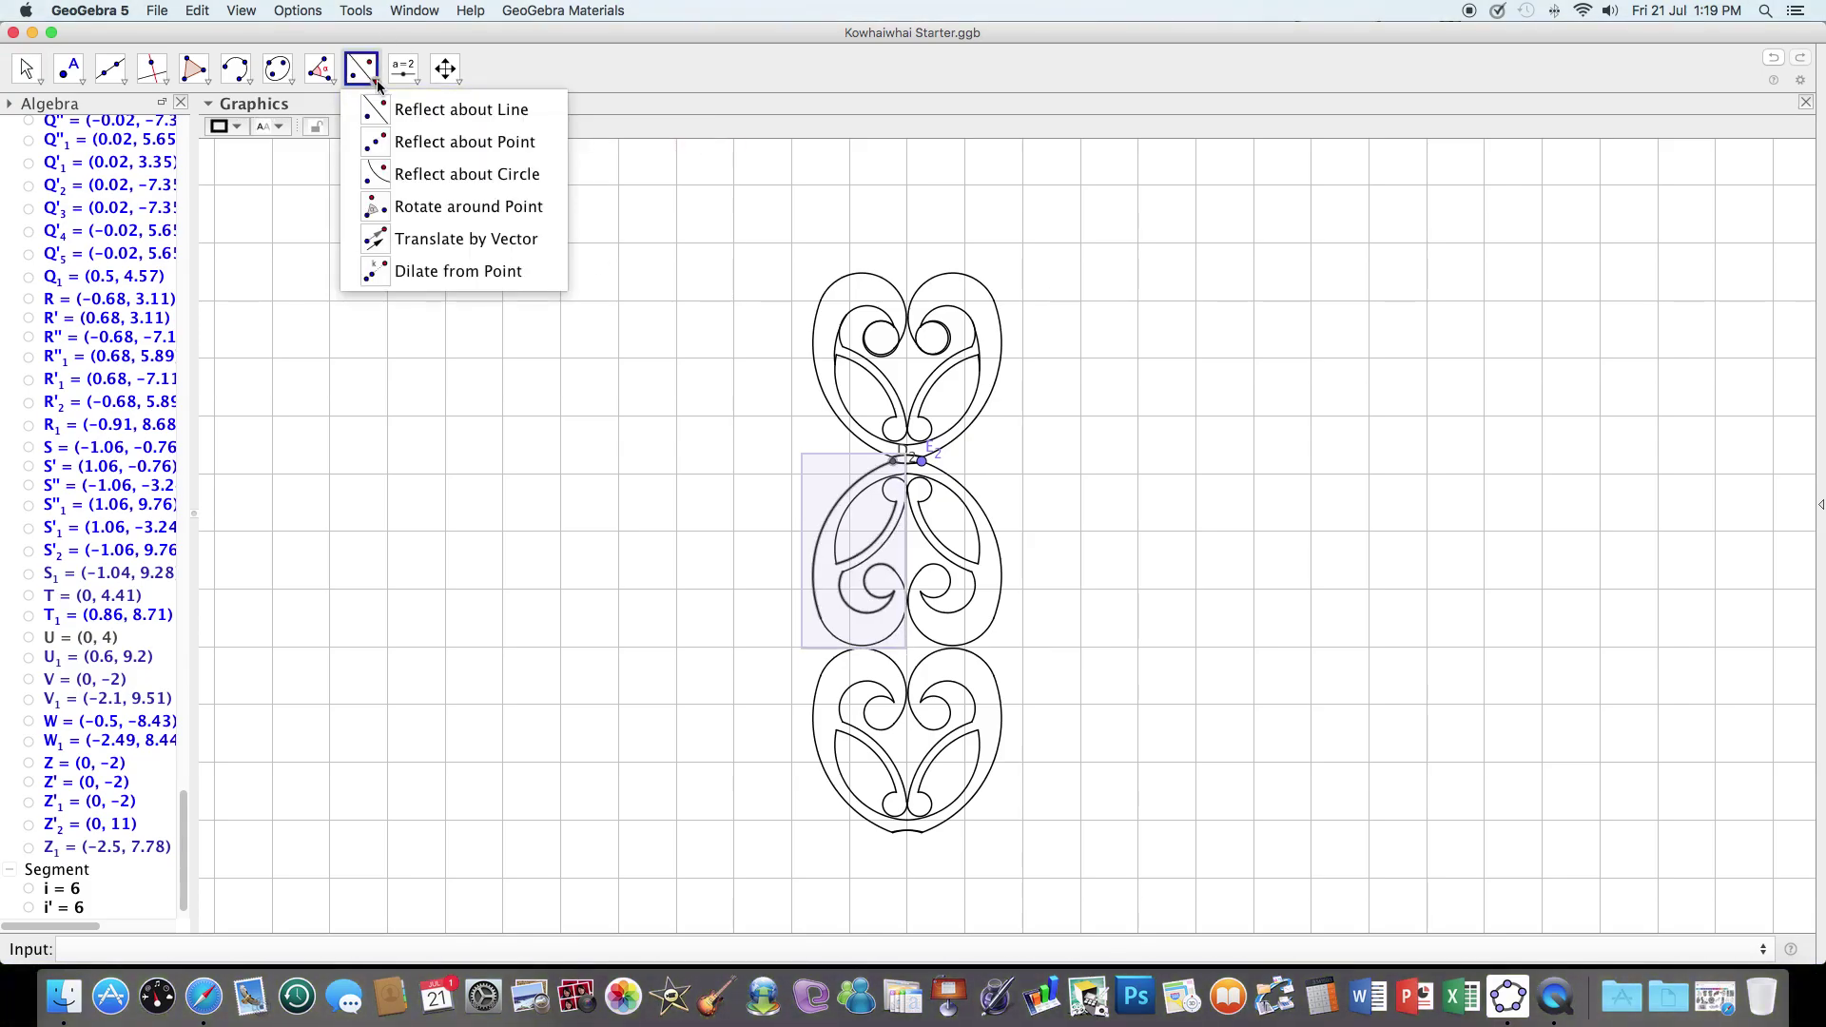
click(418, 208)
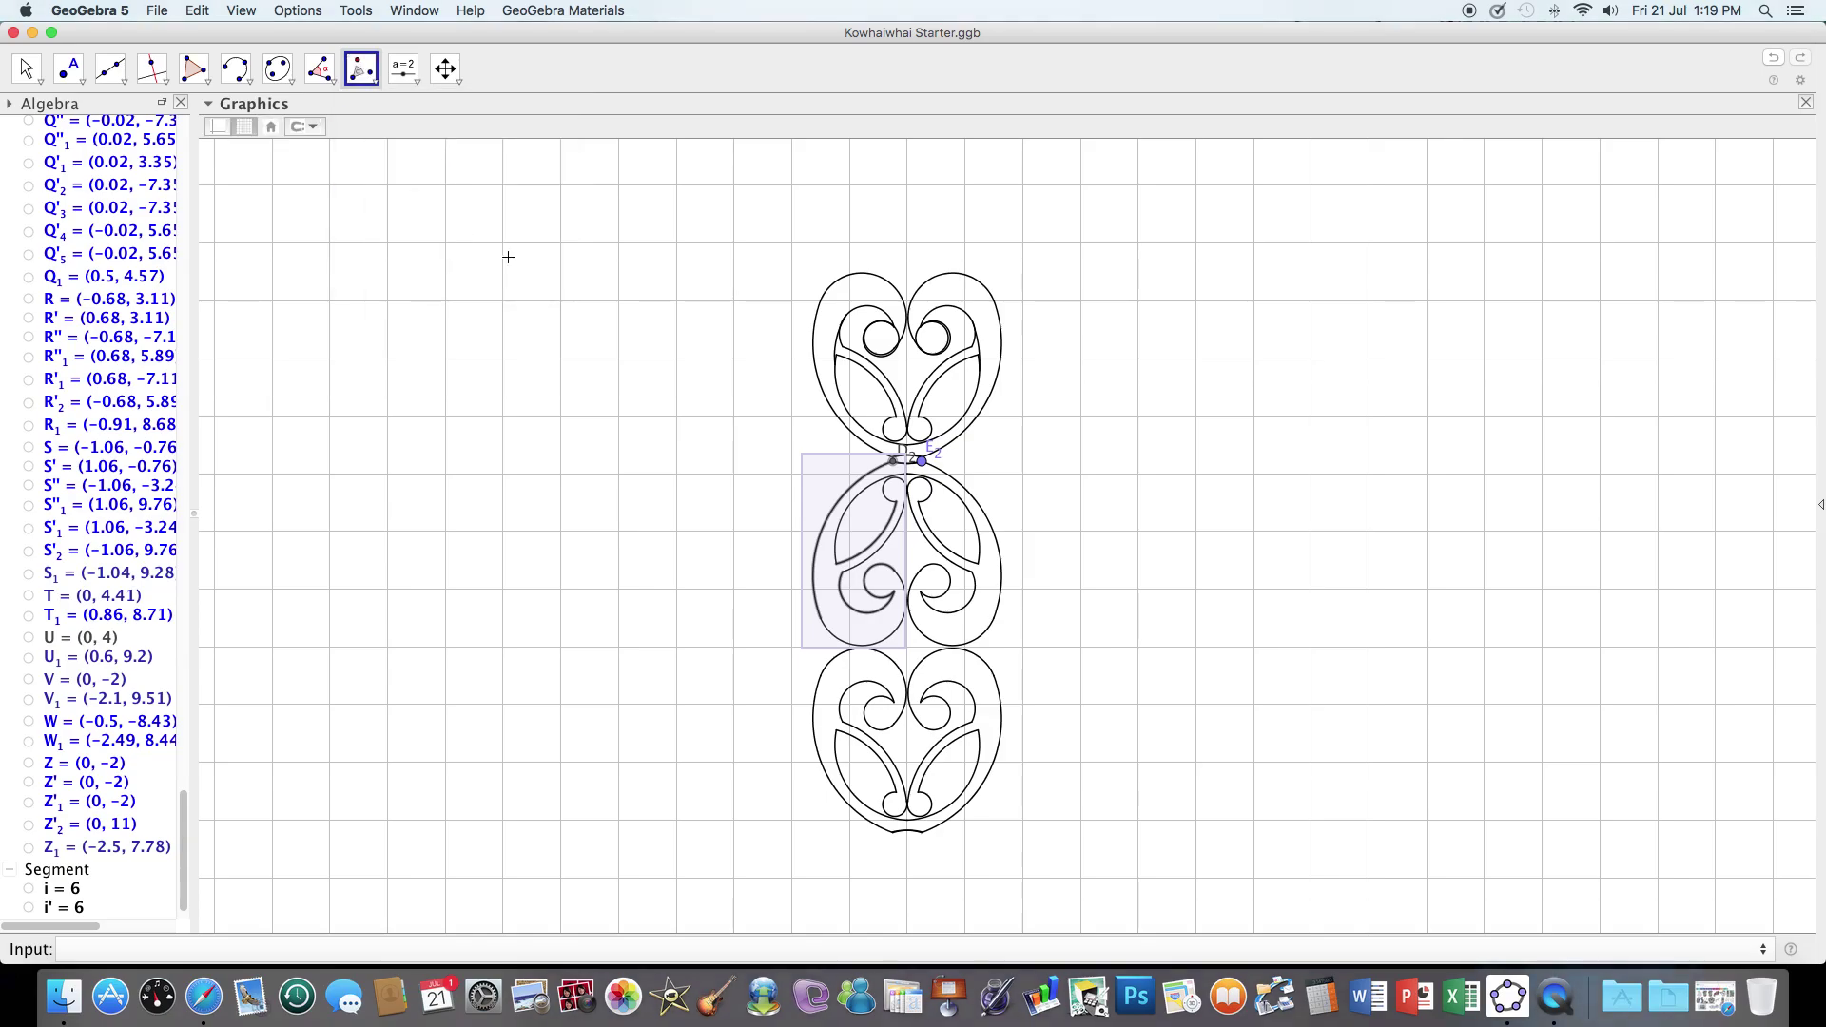
click(895, 464)
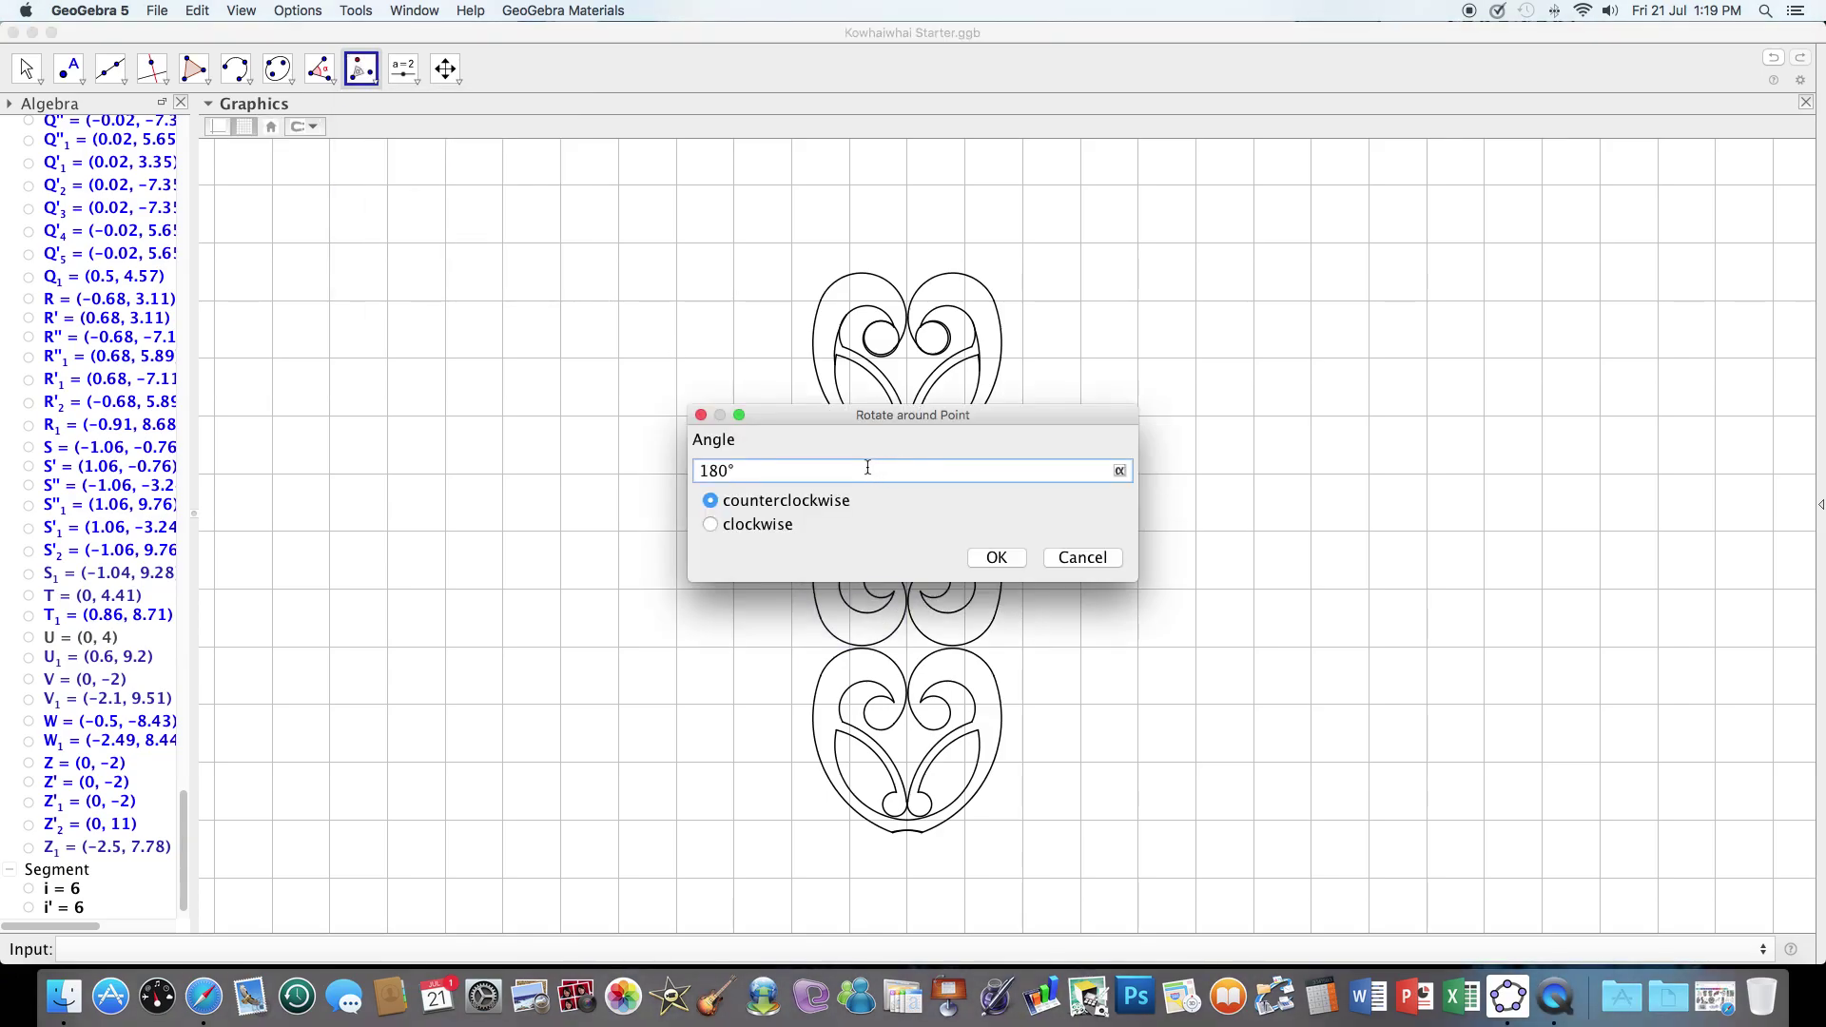
key(BackSpace)
key(BackSpace)
key(BackSpace)
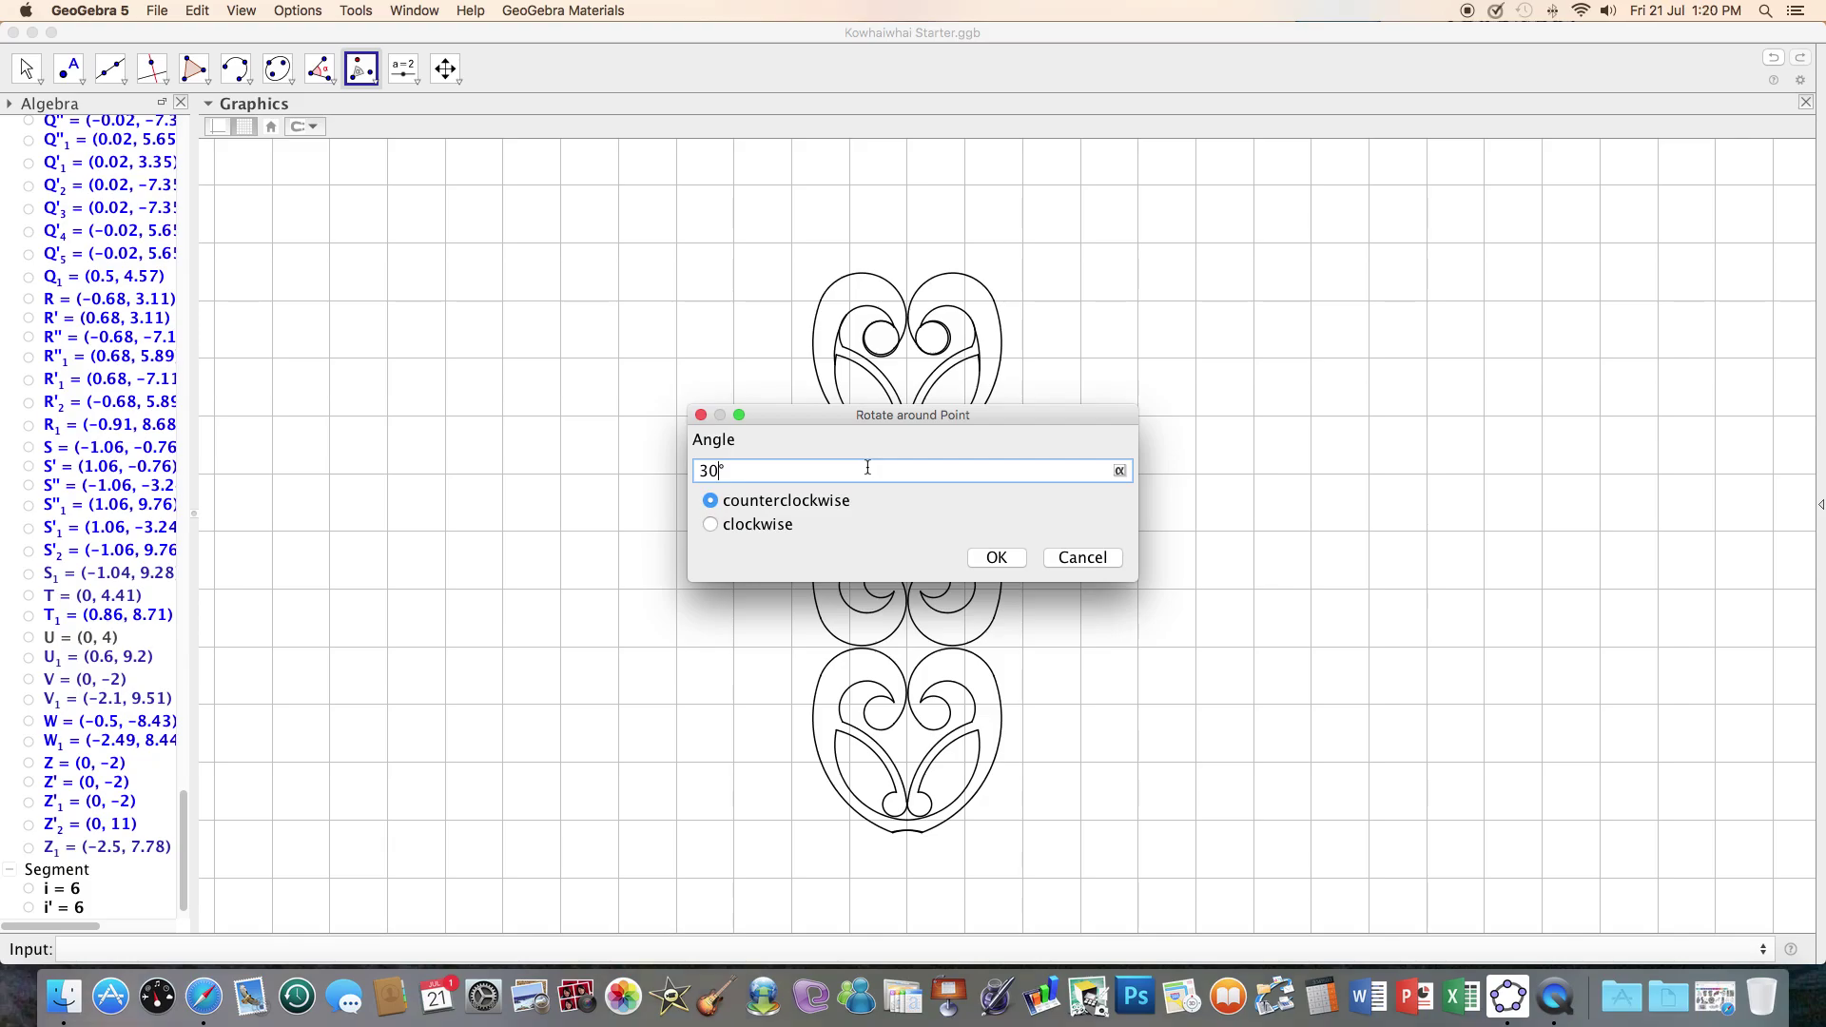
click(711, 525)
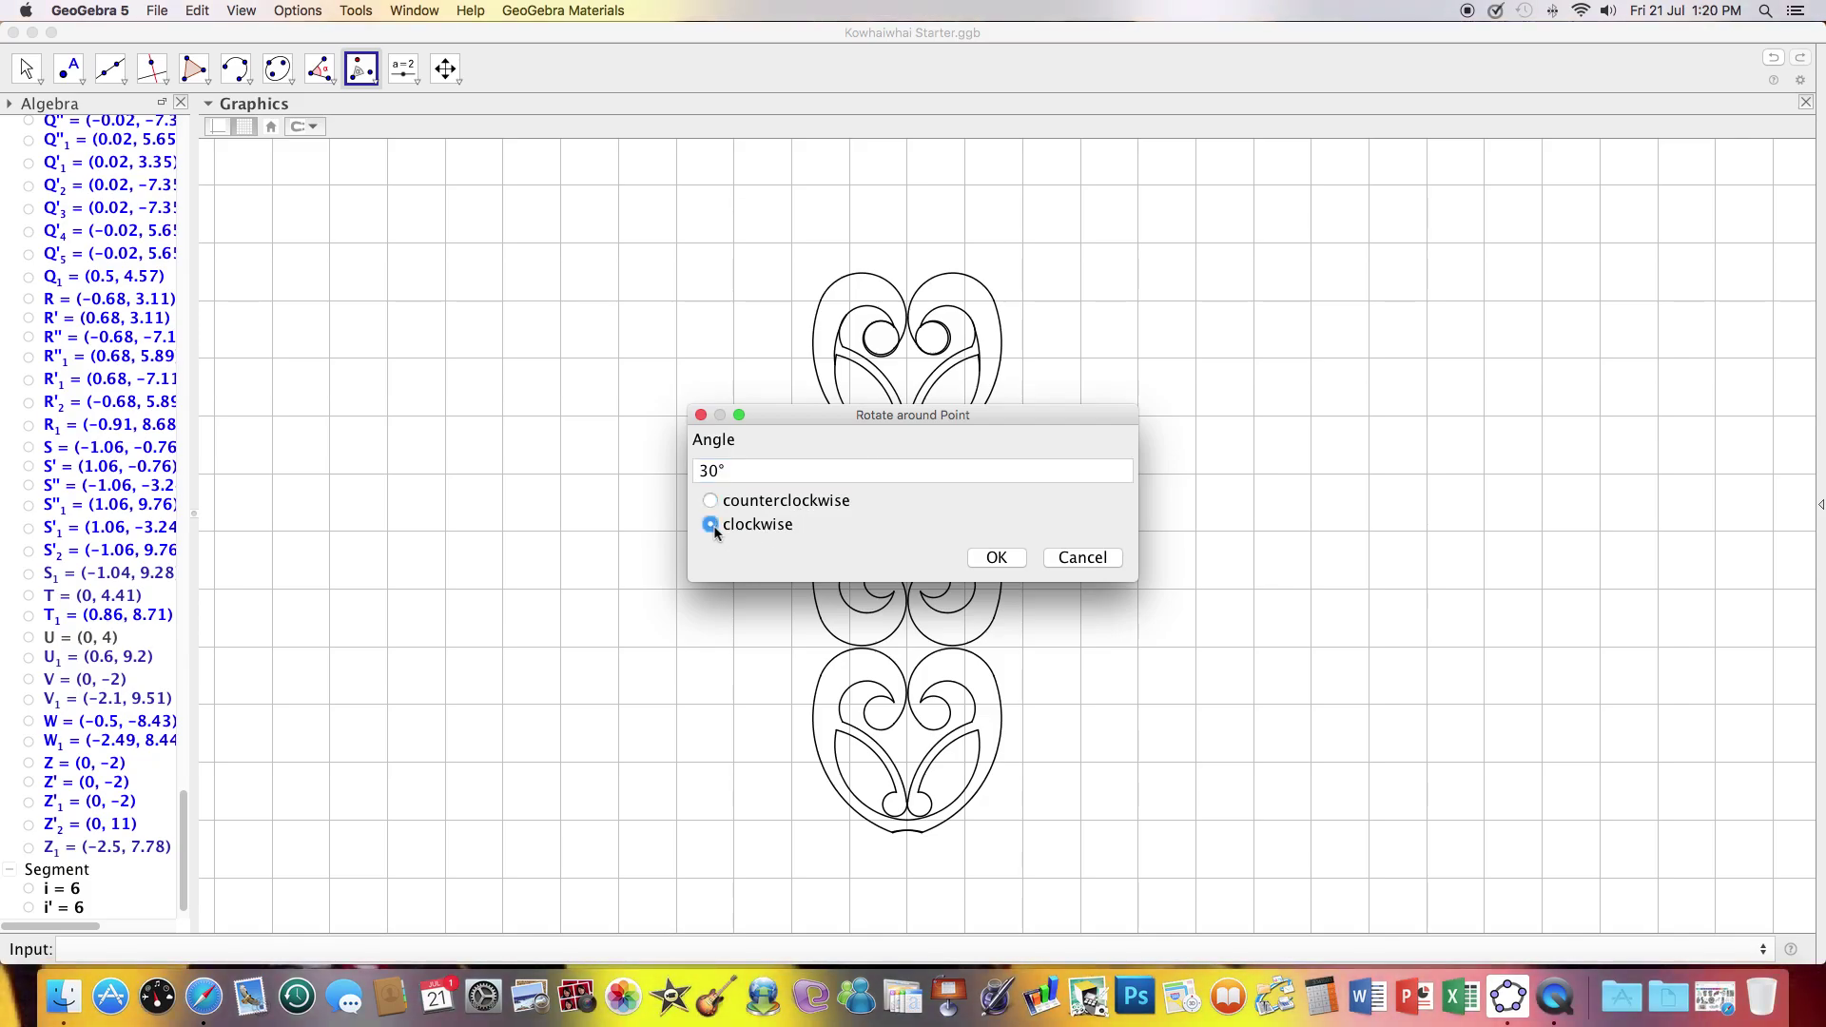
click(989, 557)
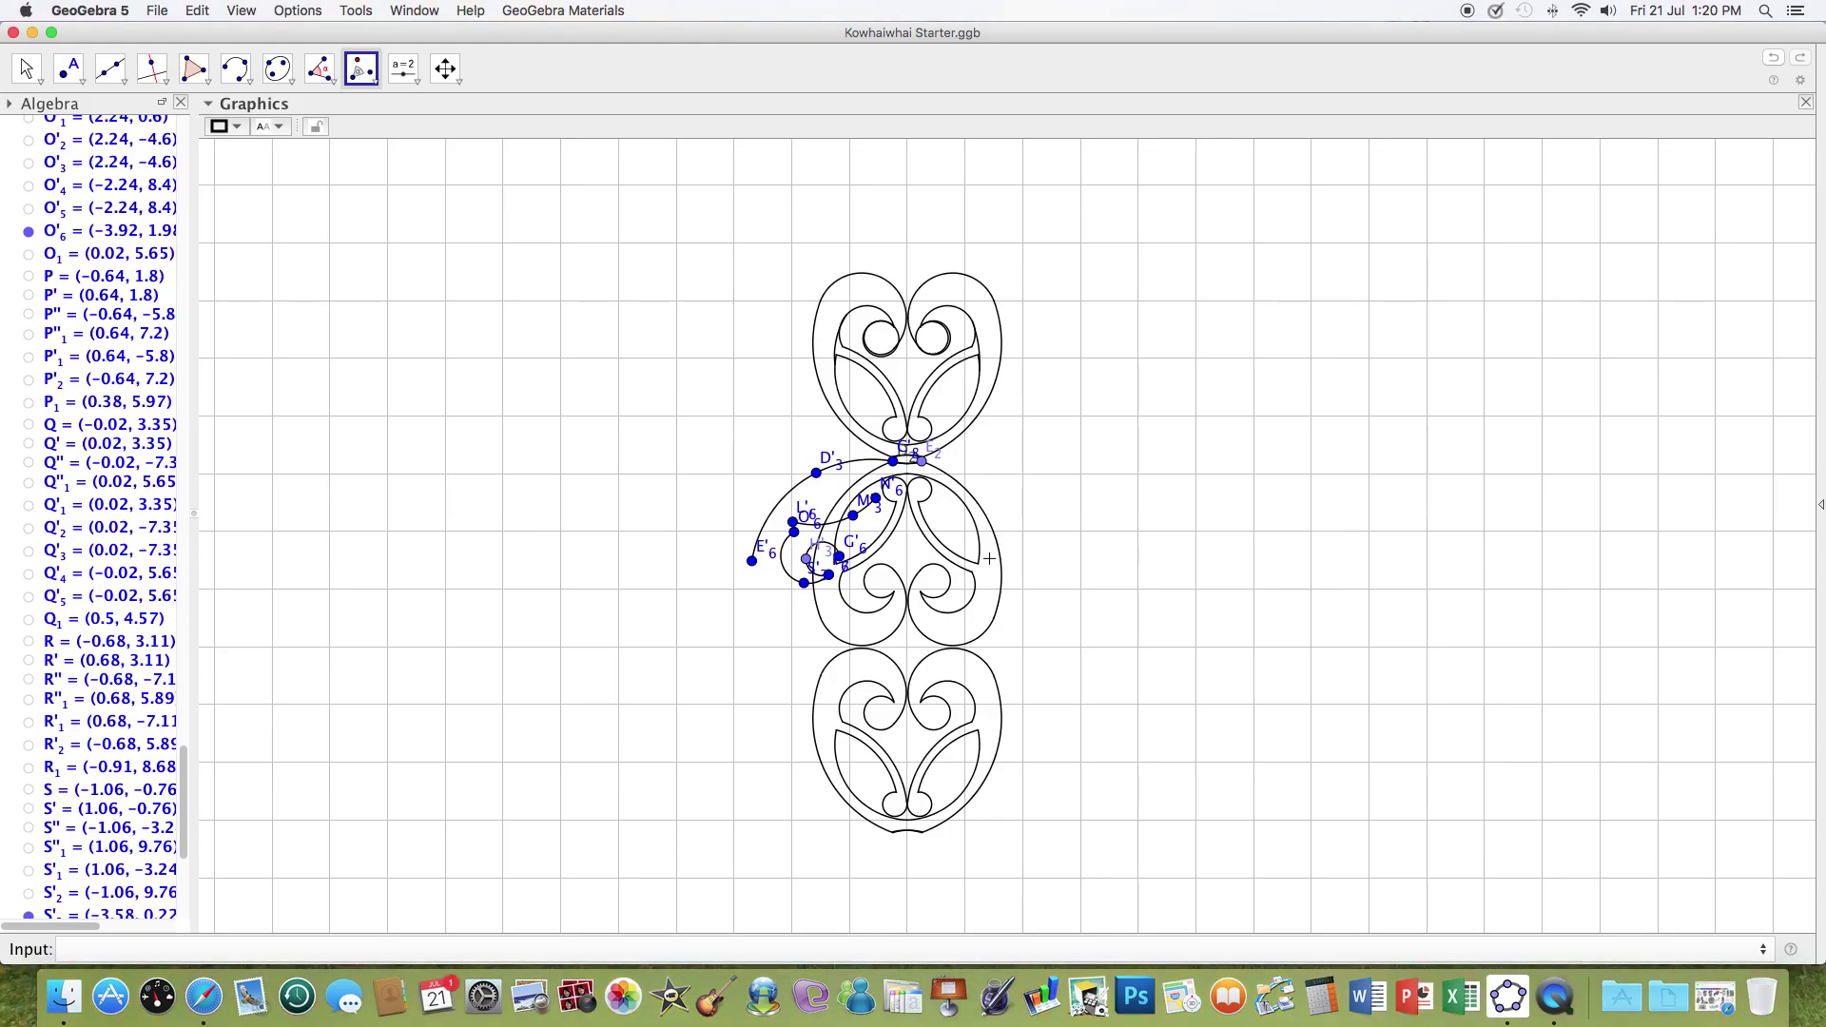
click(197, 11)
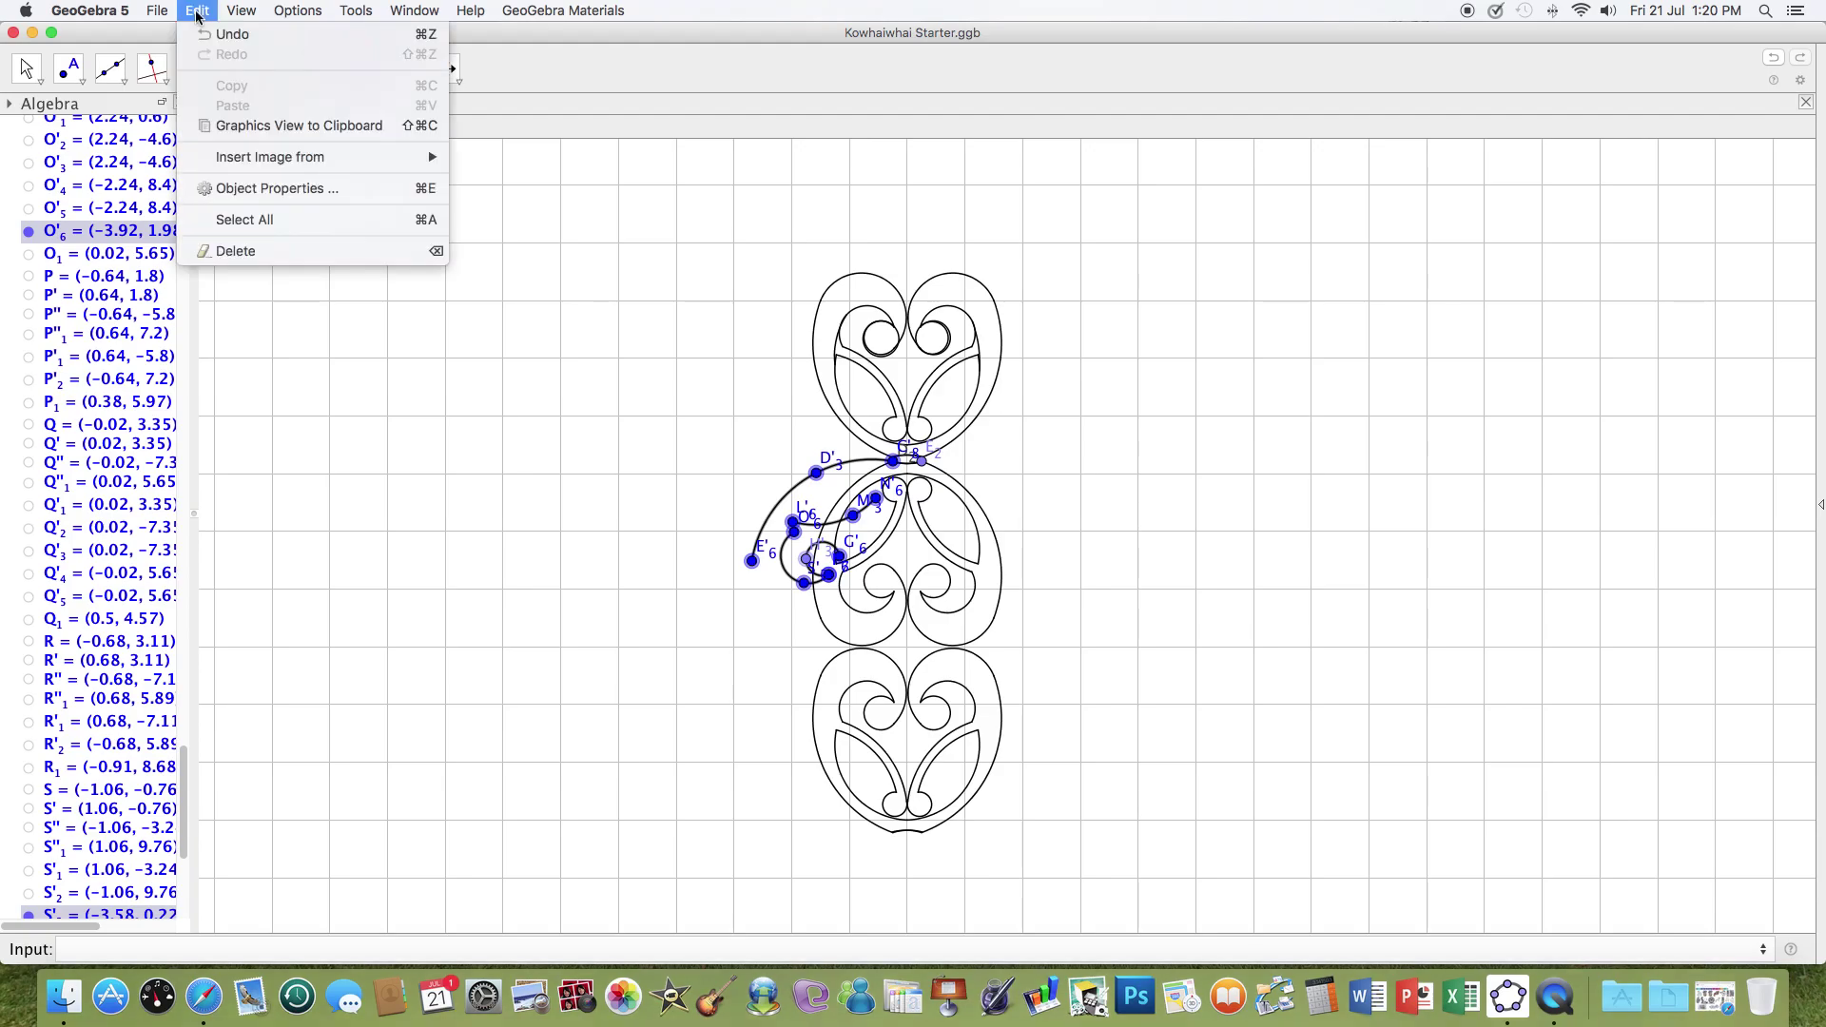
click(219, 41)
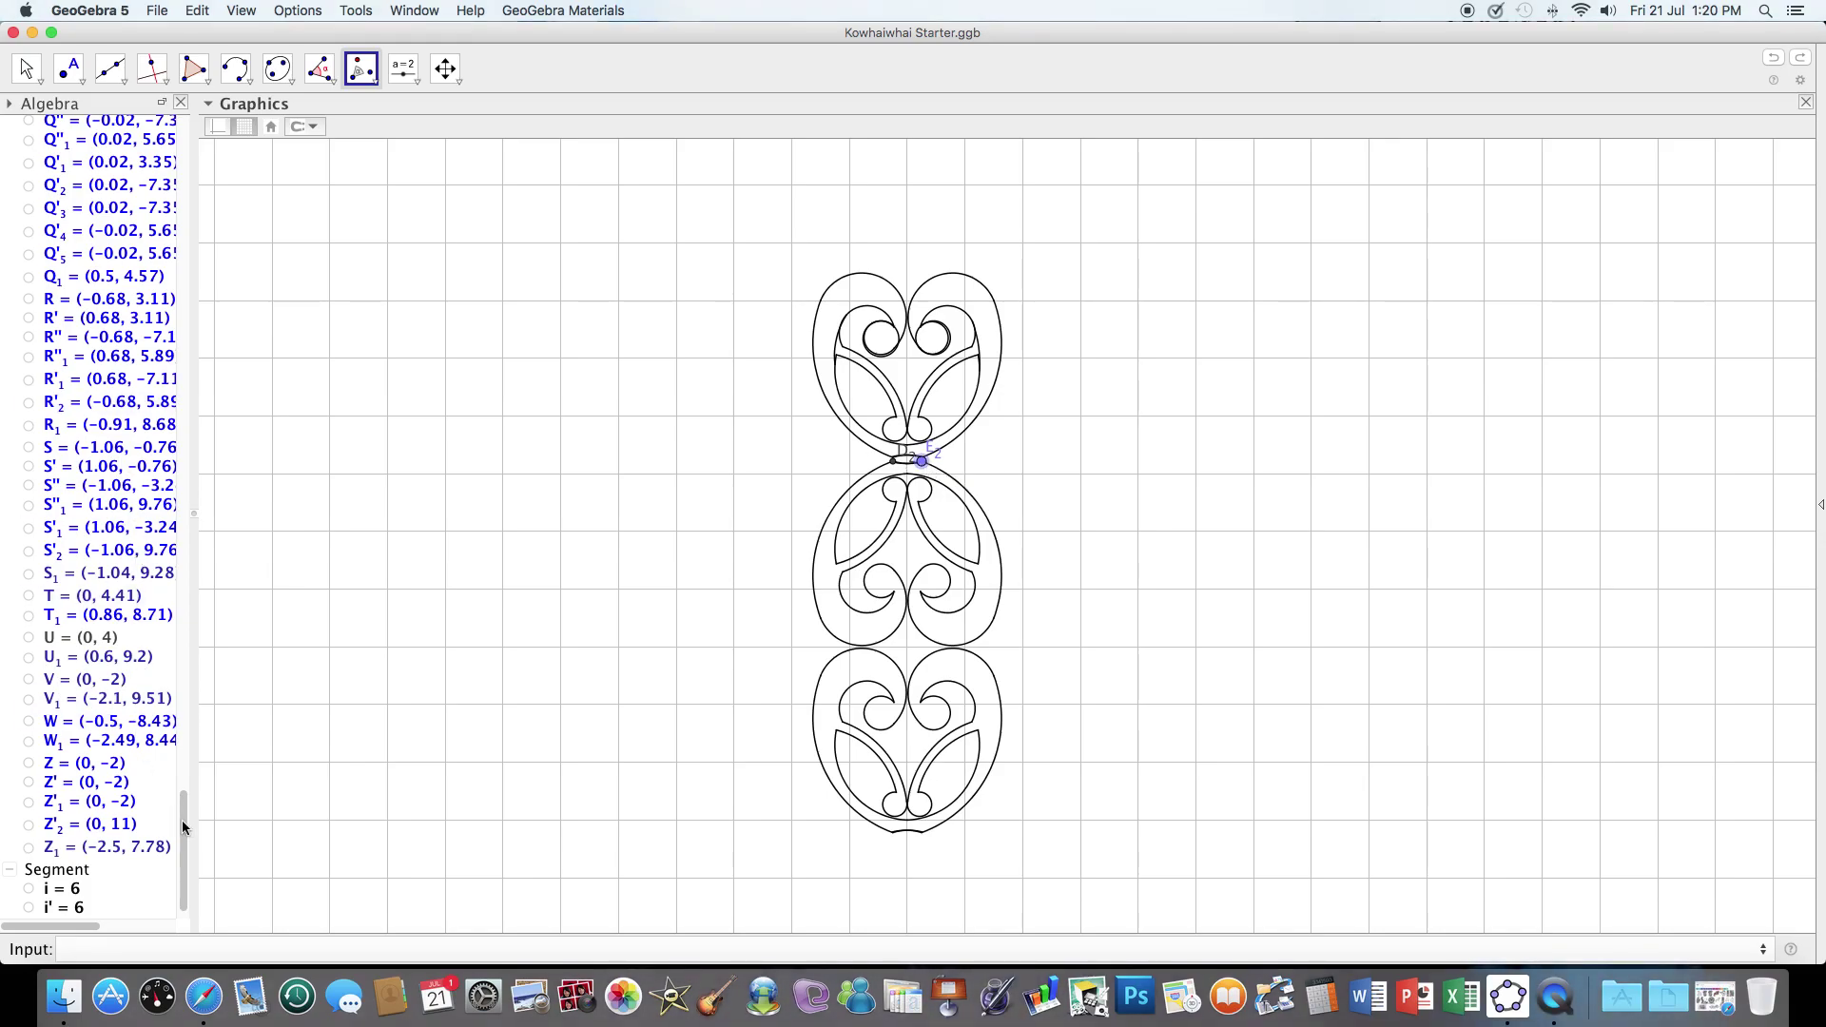
Hide the two points at (-0.5, 4.43) and (0.5, 4.43) and switch off the grid
drag(183, 828, 207, 416)
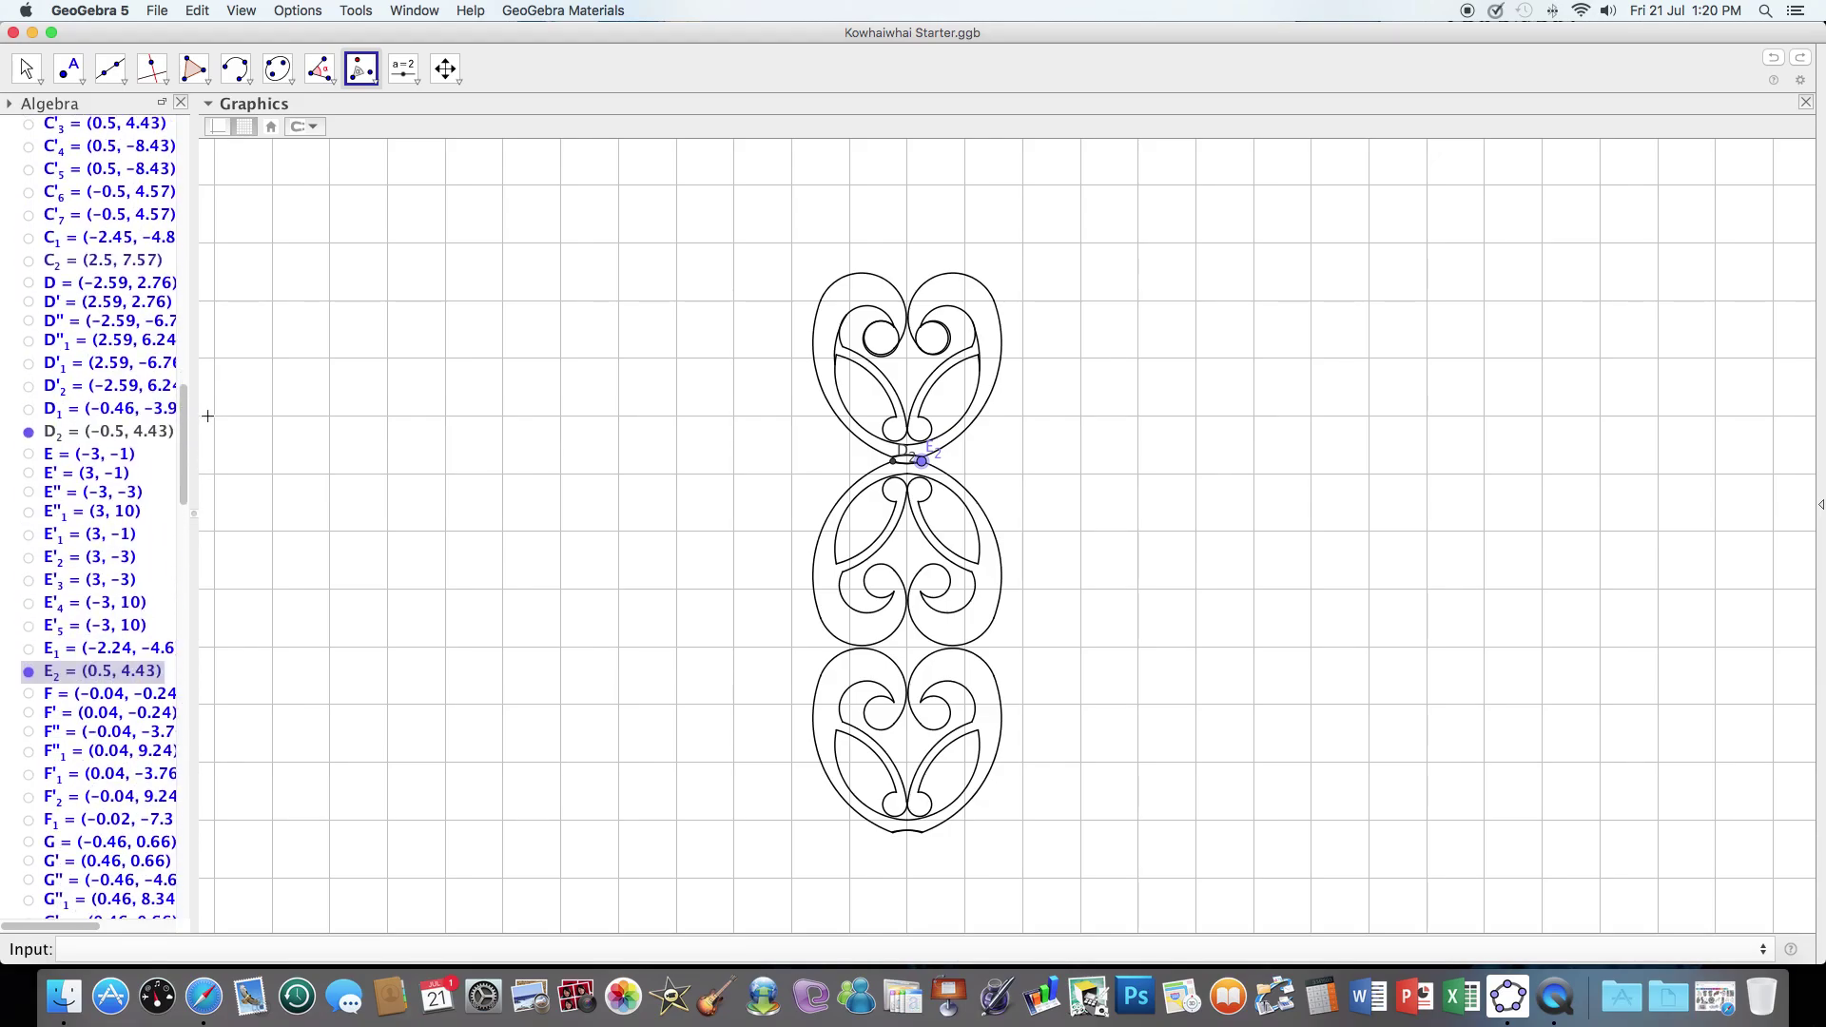
scroll(104, 409, down, 1)
click(29, 387)
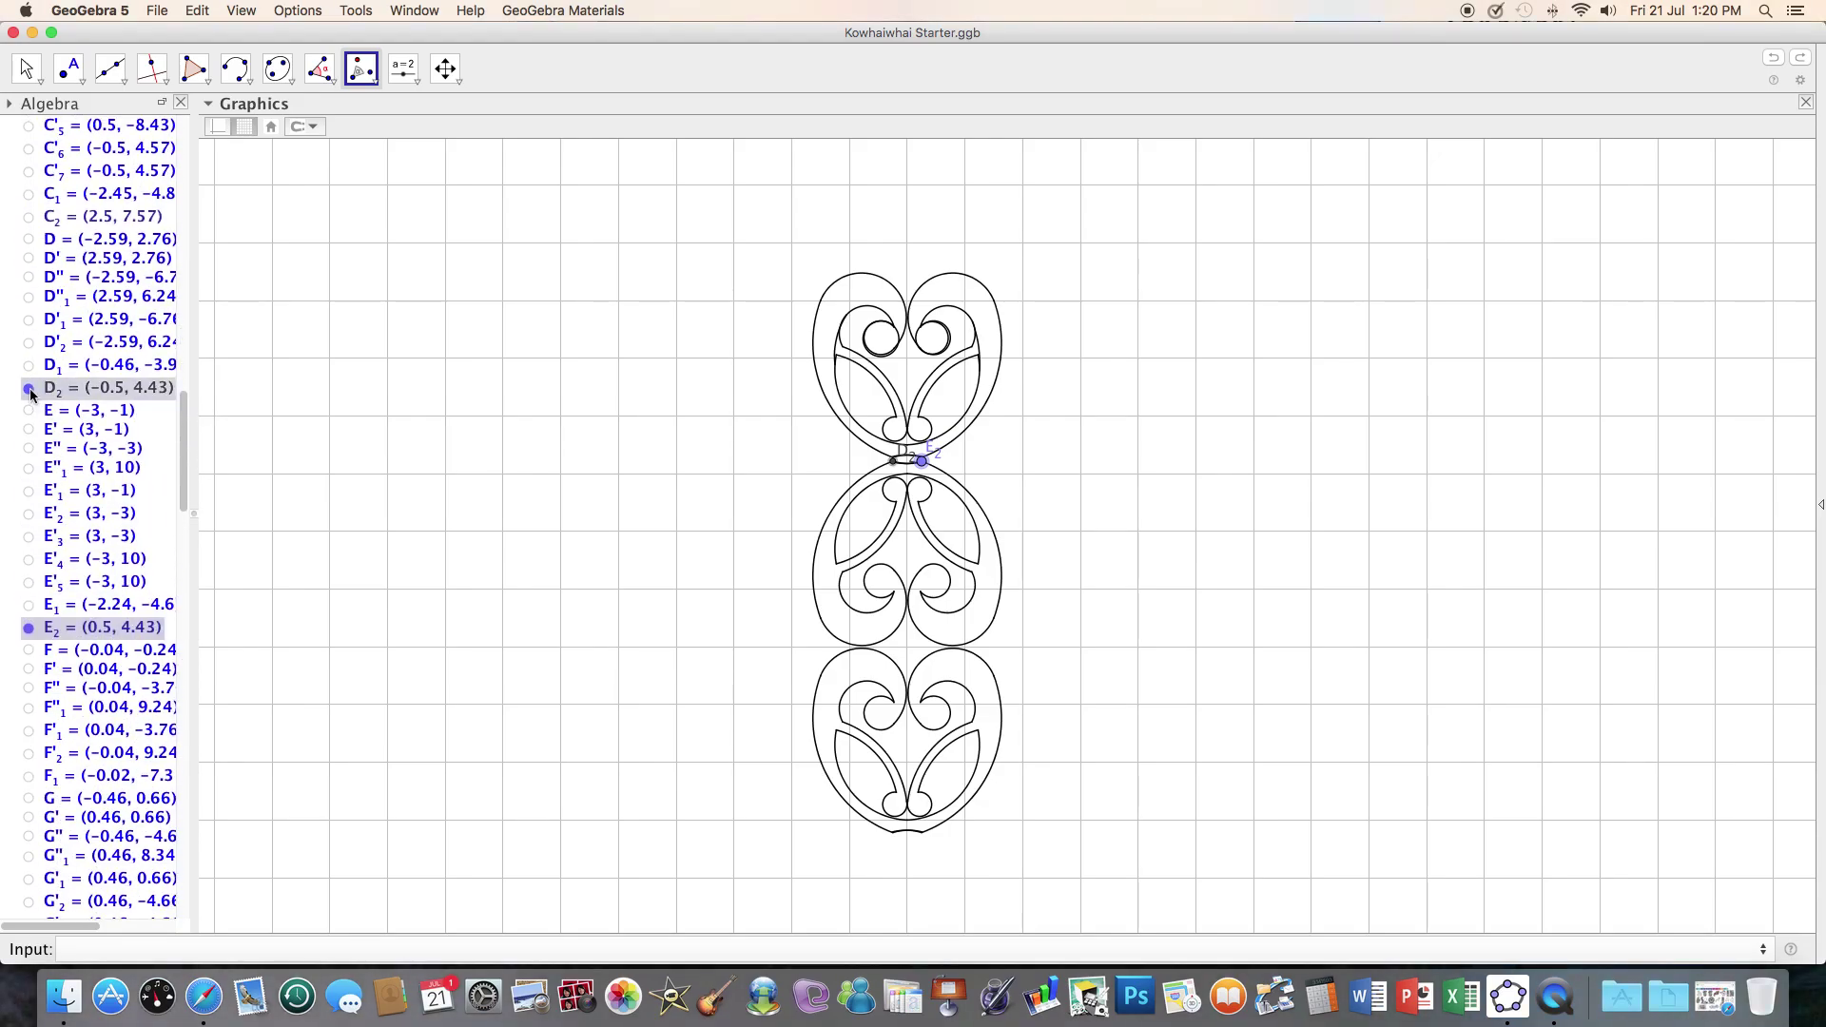
click(29, 628)
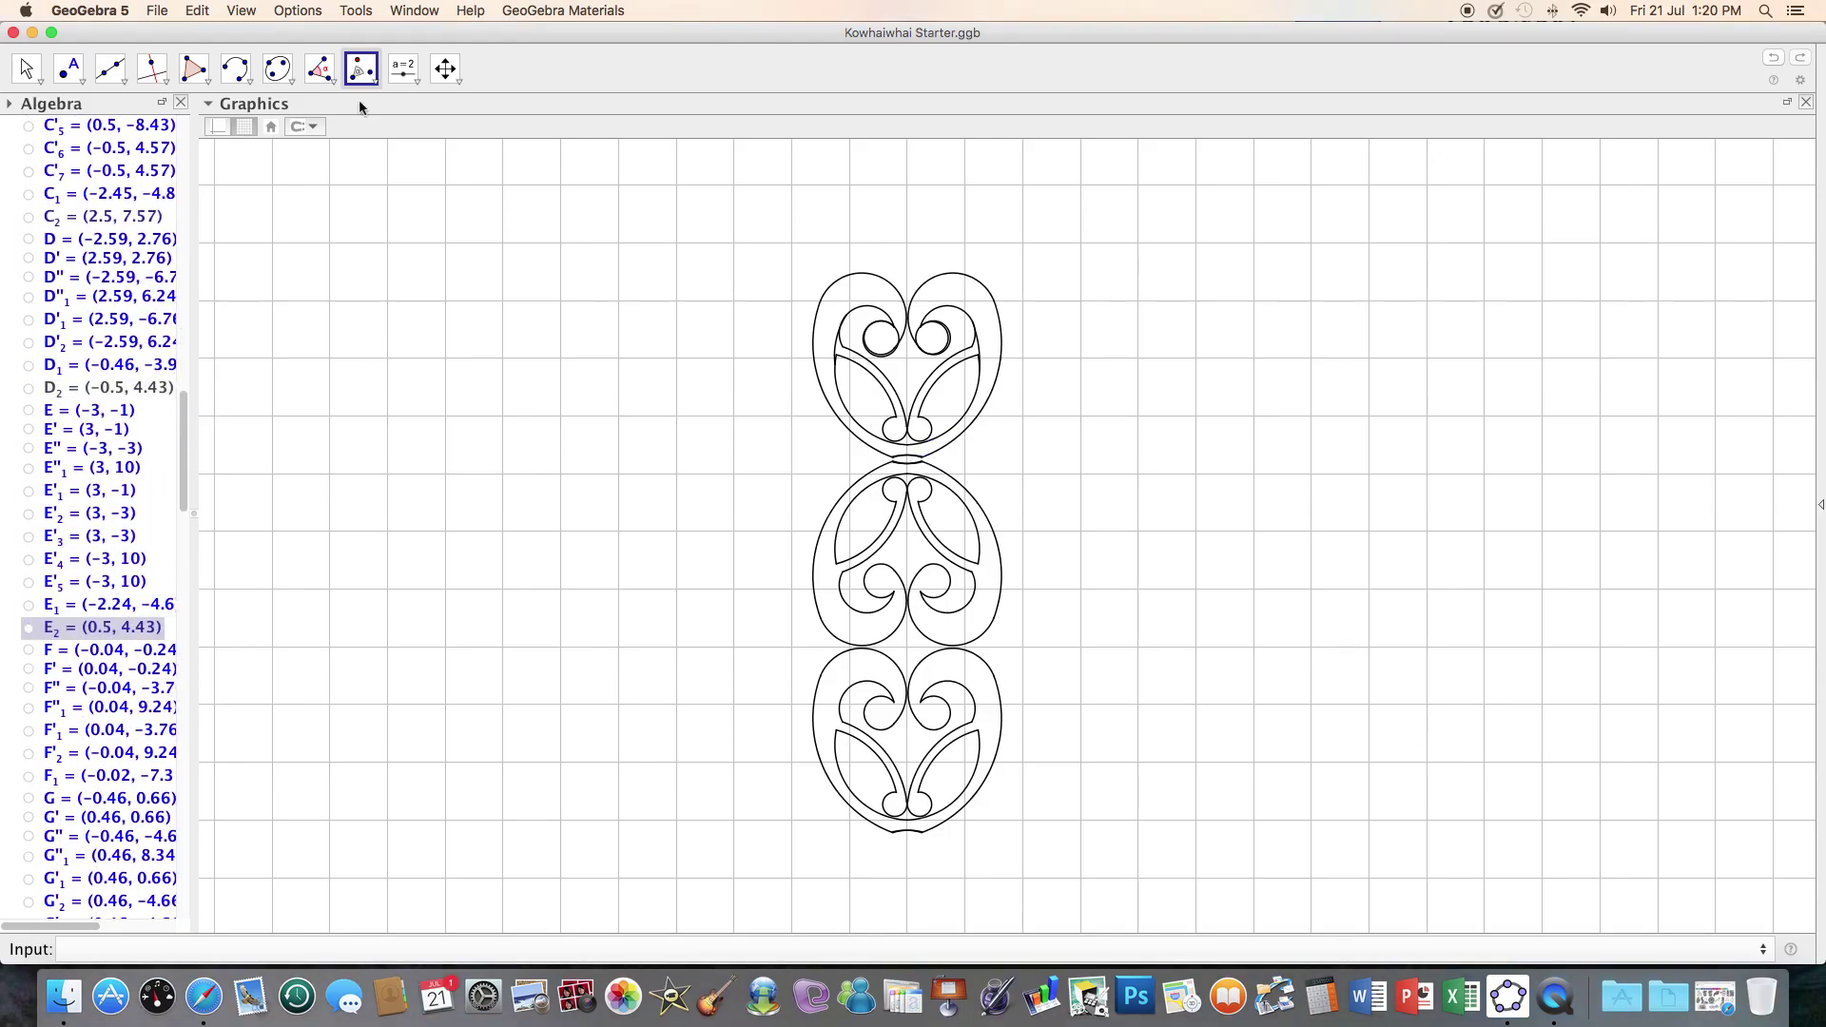
click(250, 127)
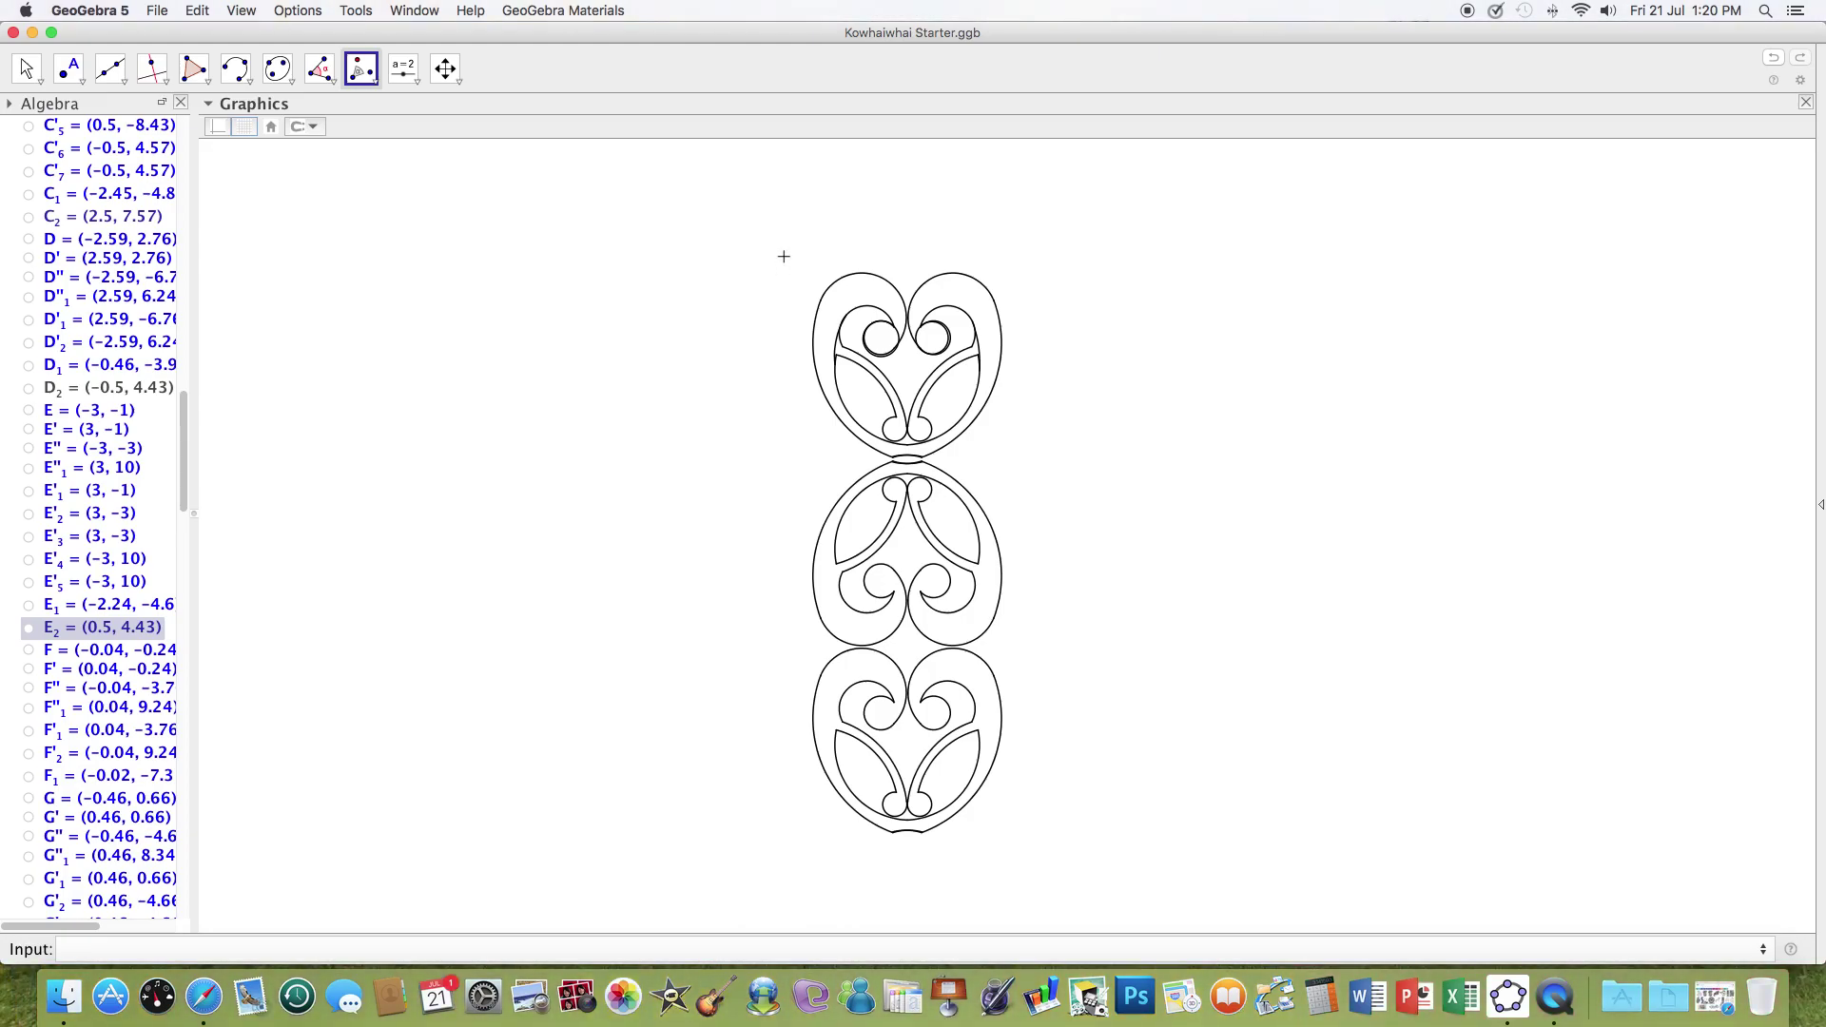
Select the whole three-motif pattern, copy the graphics view to the clipboard, and launch Photoshop
mouse_move(784, 256)
mouse_down()
mouse_move(905, 510)
mouse_move(1021, 846)
mouse_up()
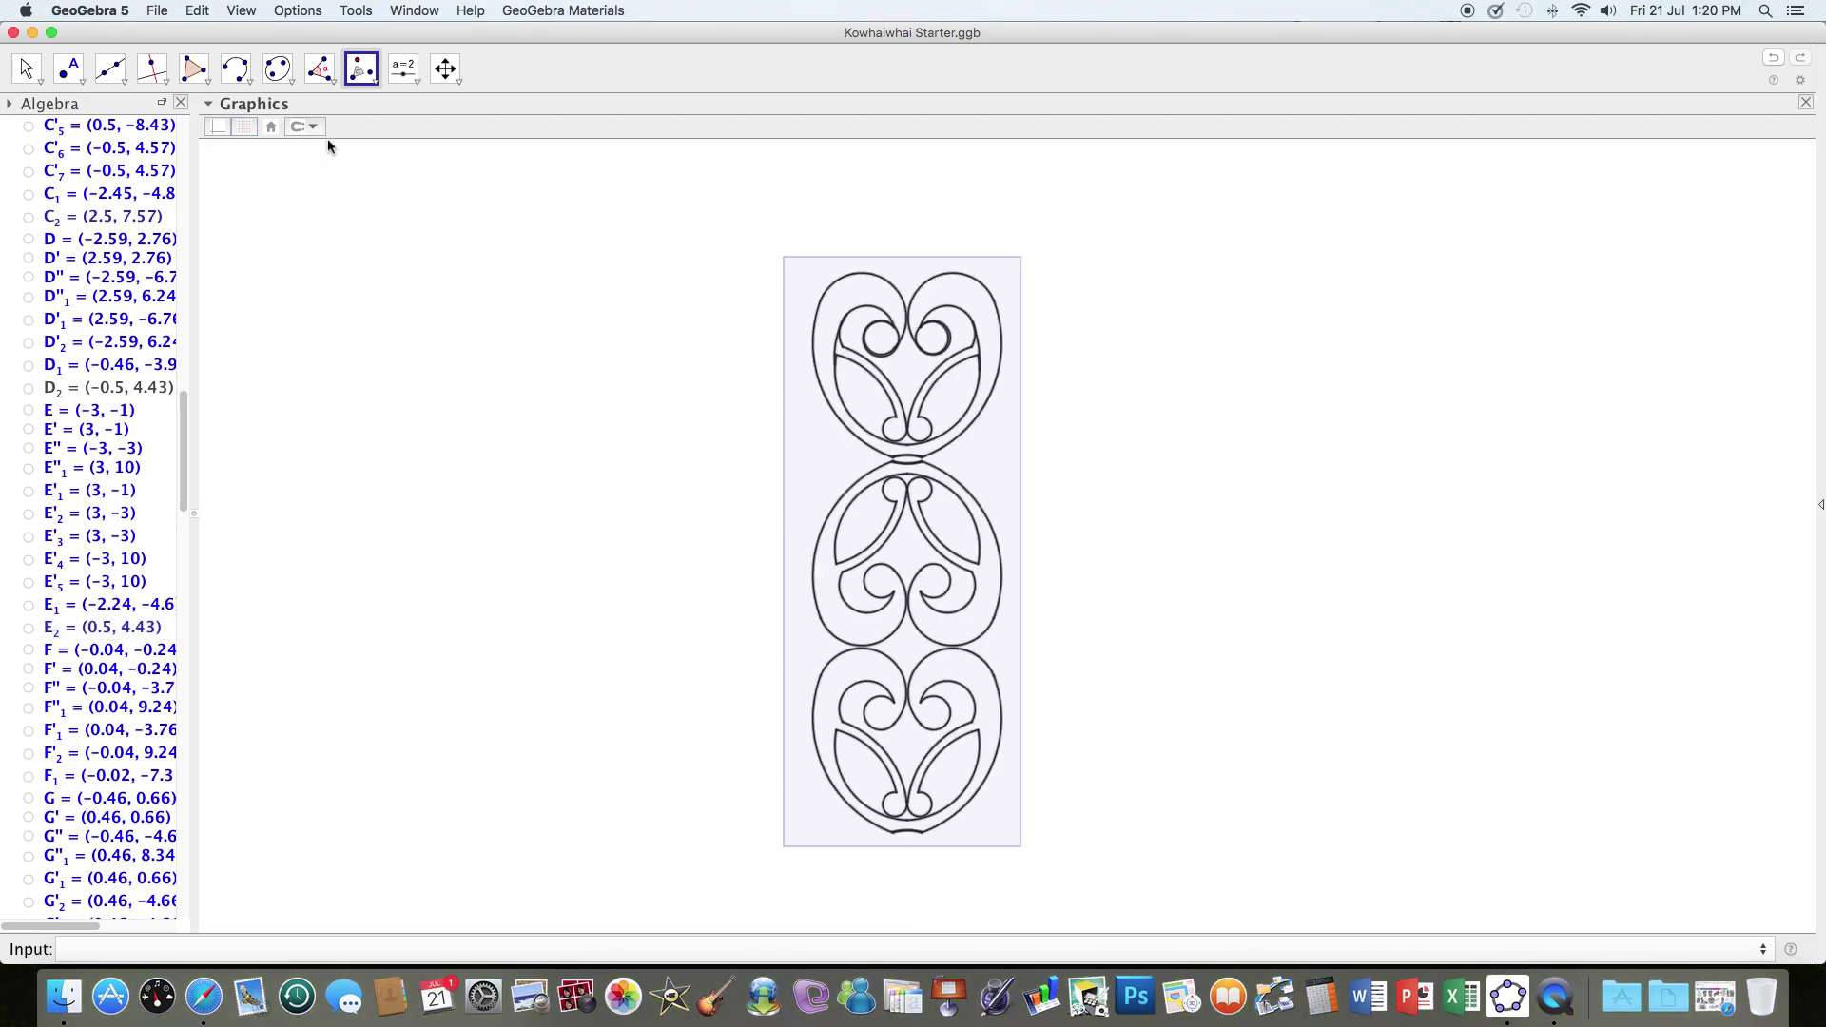
click(197, 10)
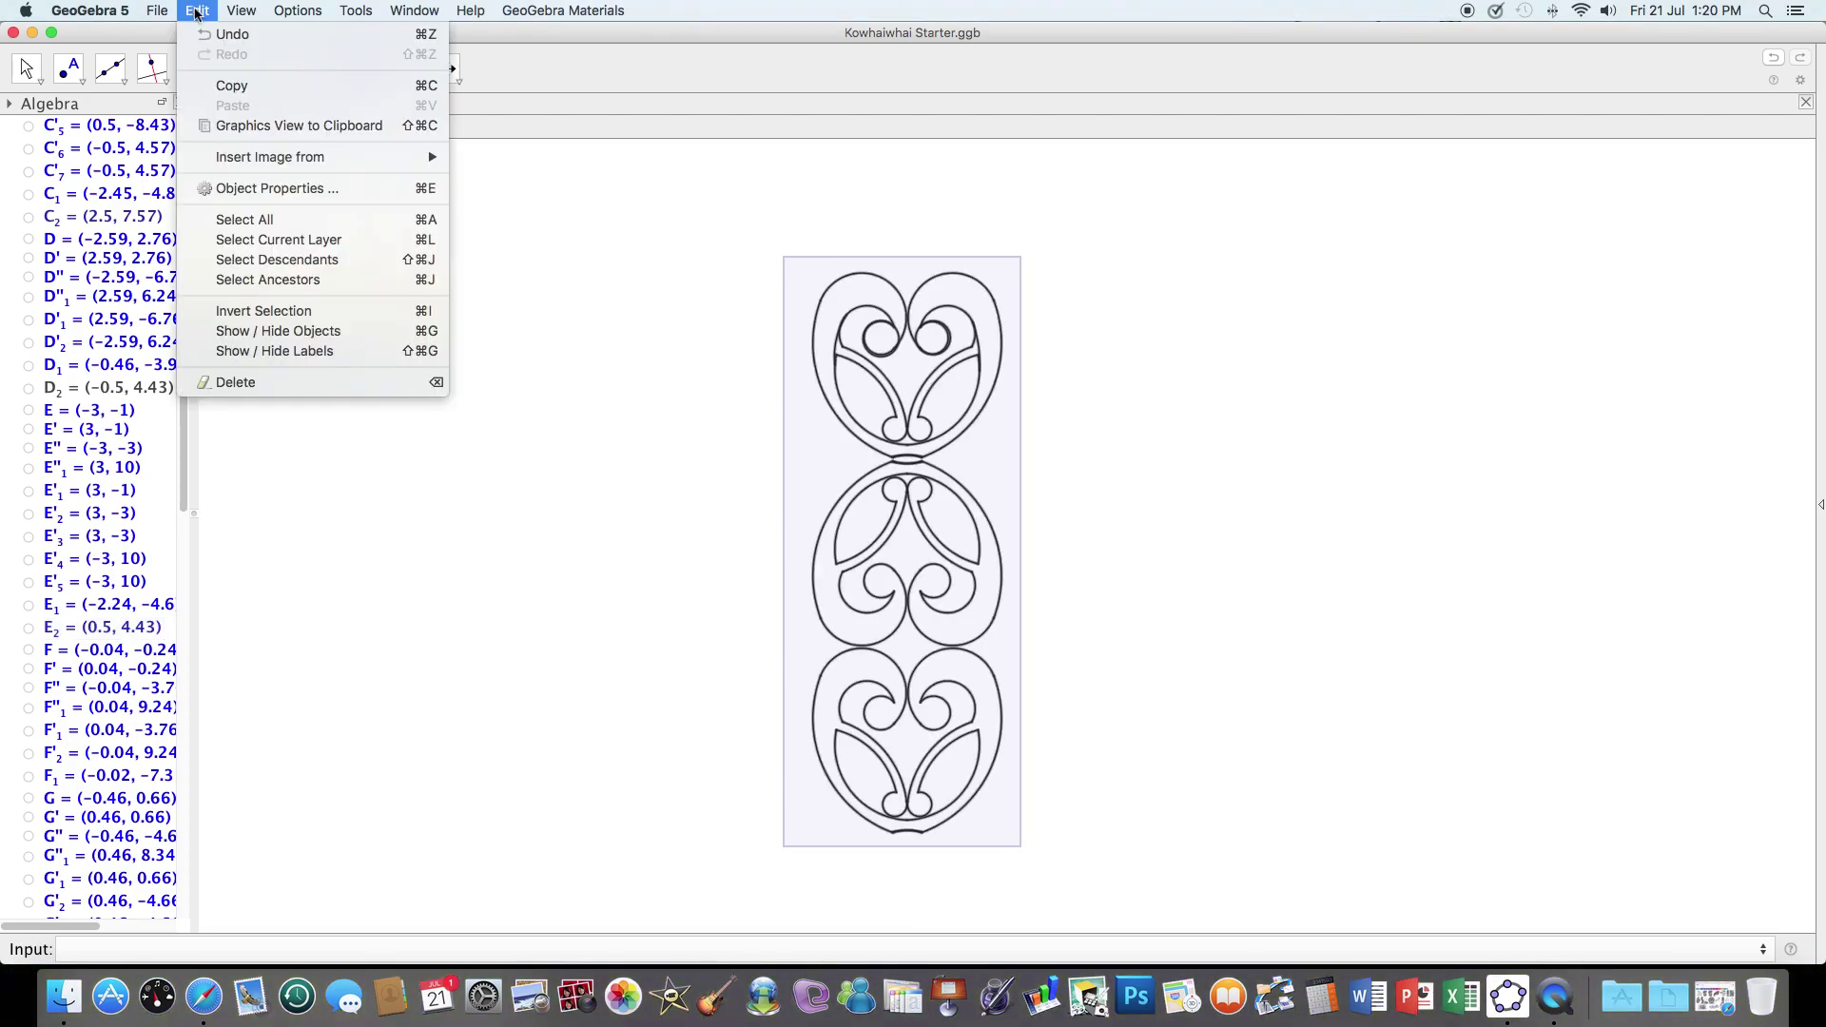
click(261, 127)
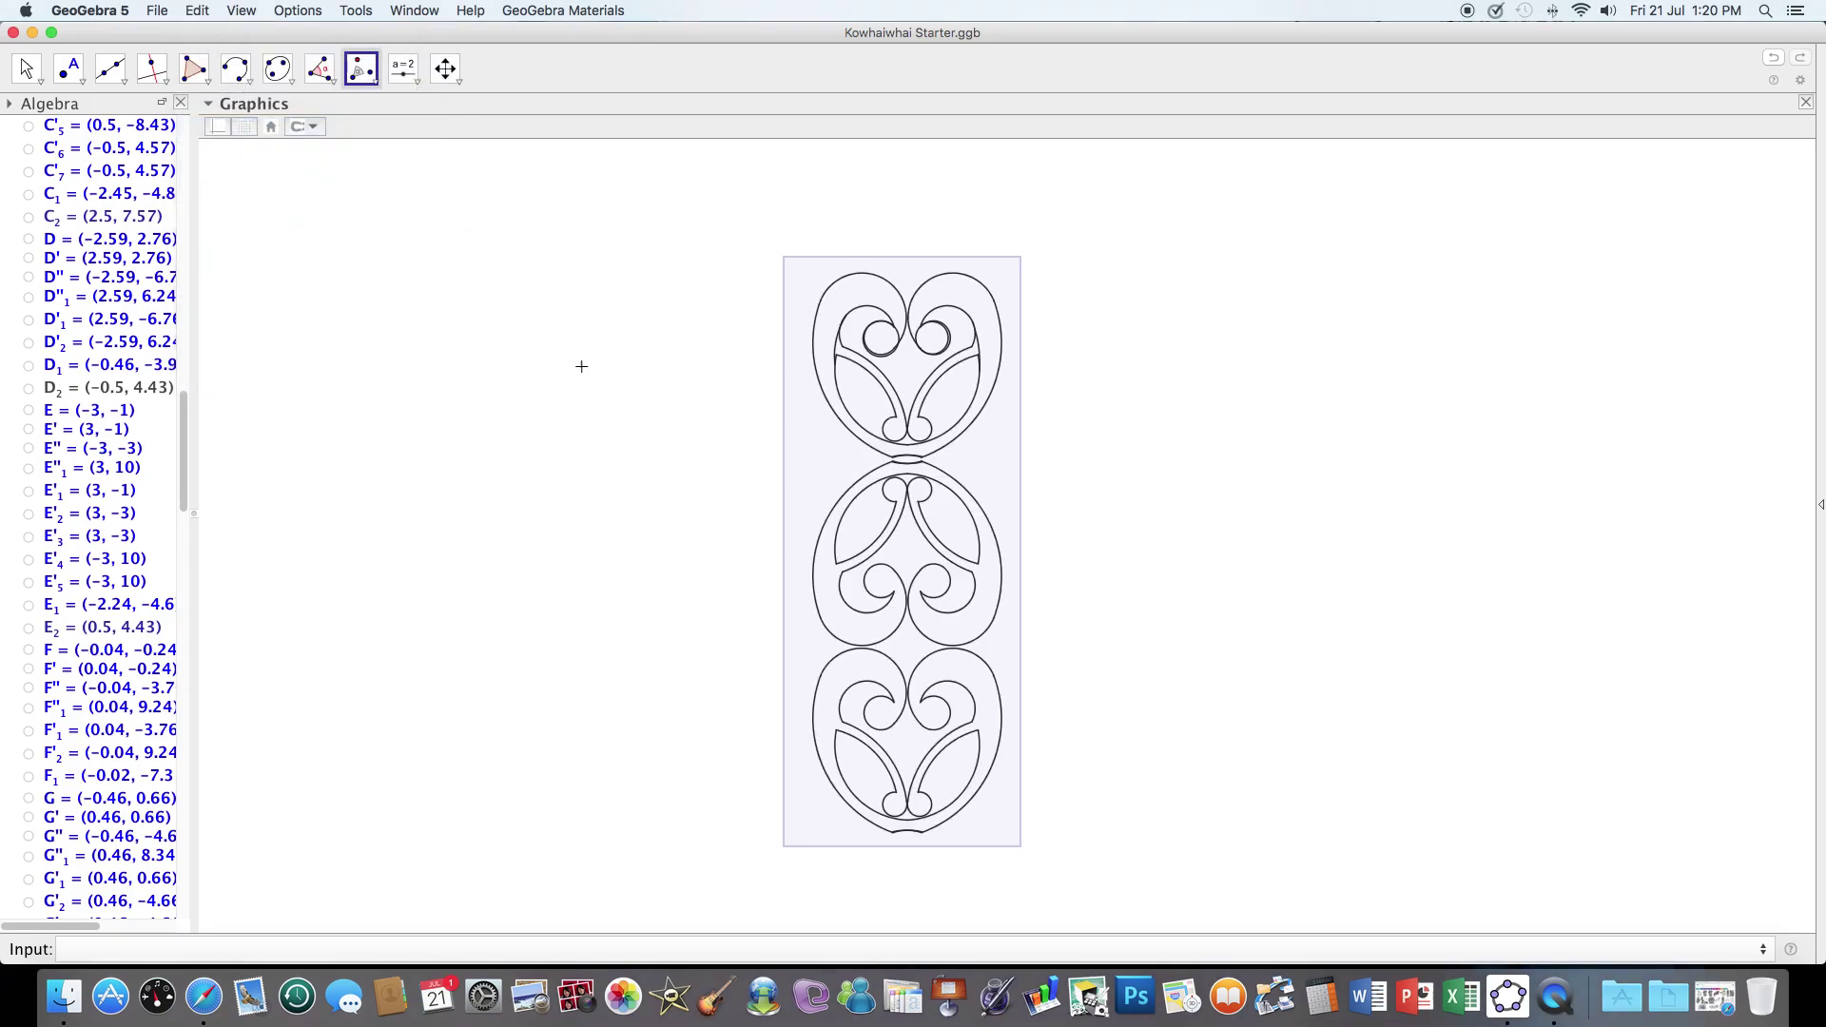
click(1138, 999)
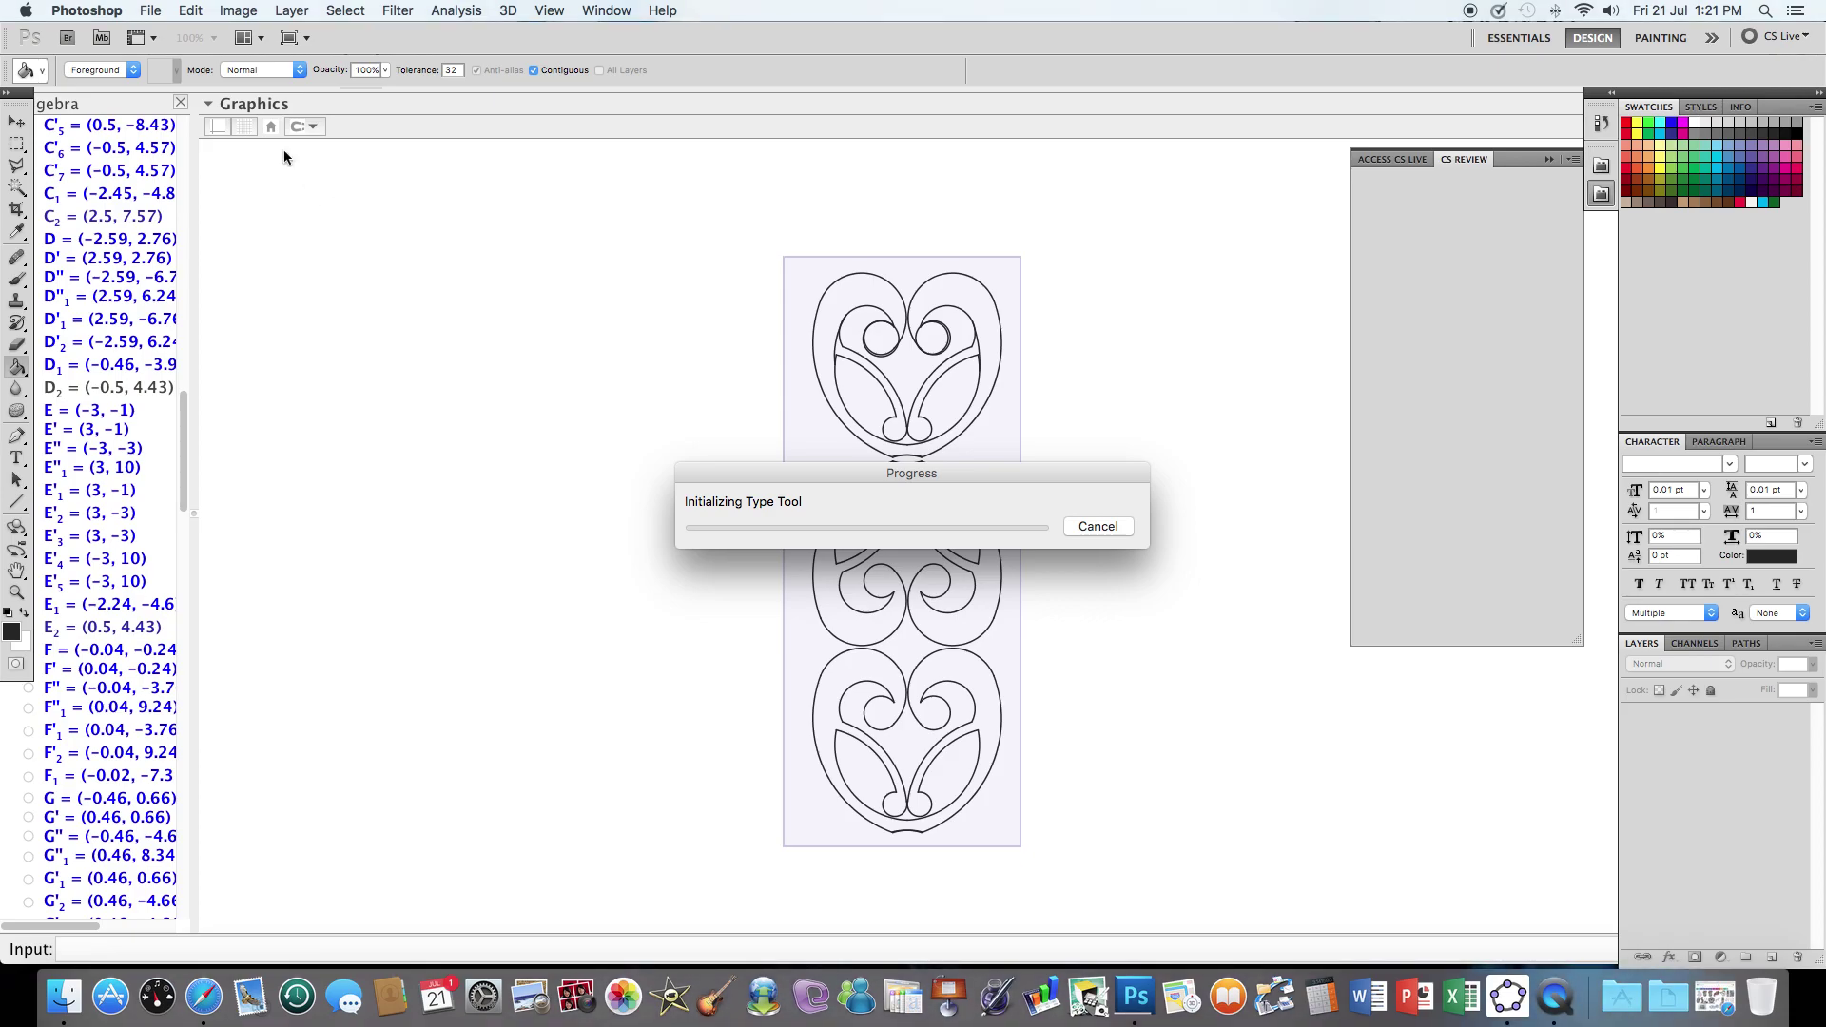
click(311, 226)
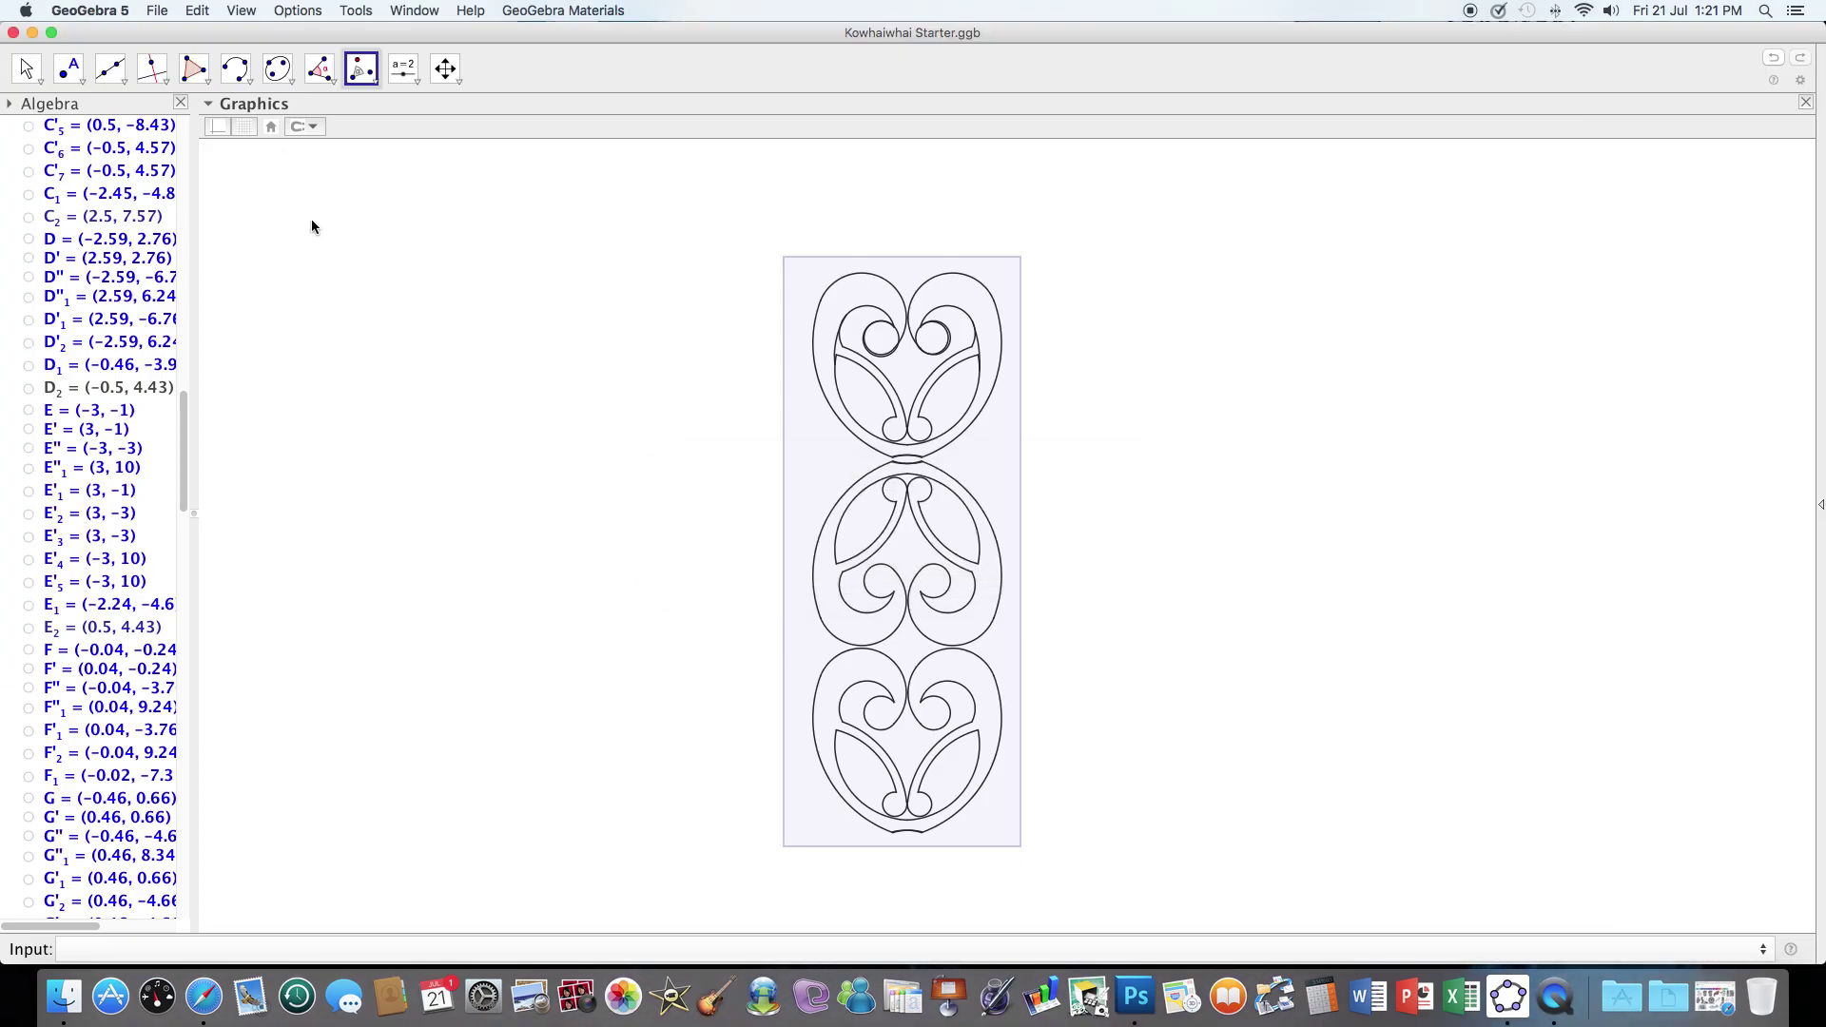
click(311, 222)
text(30)
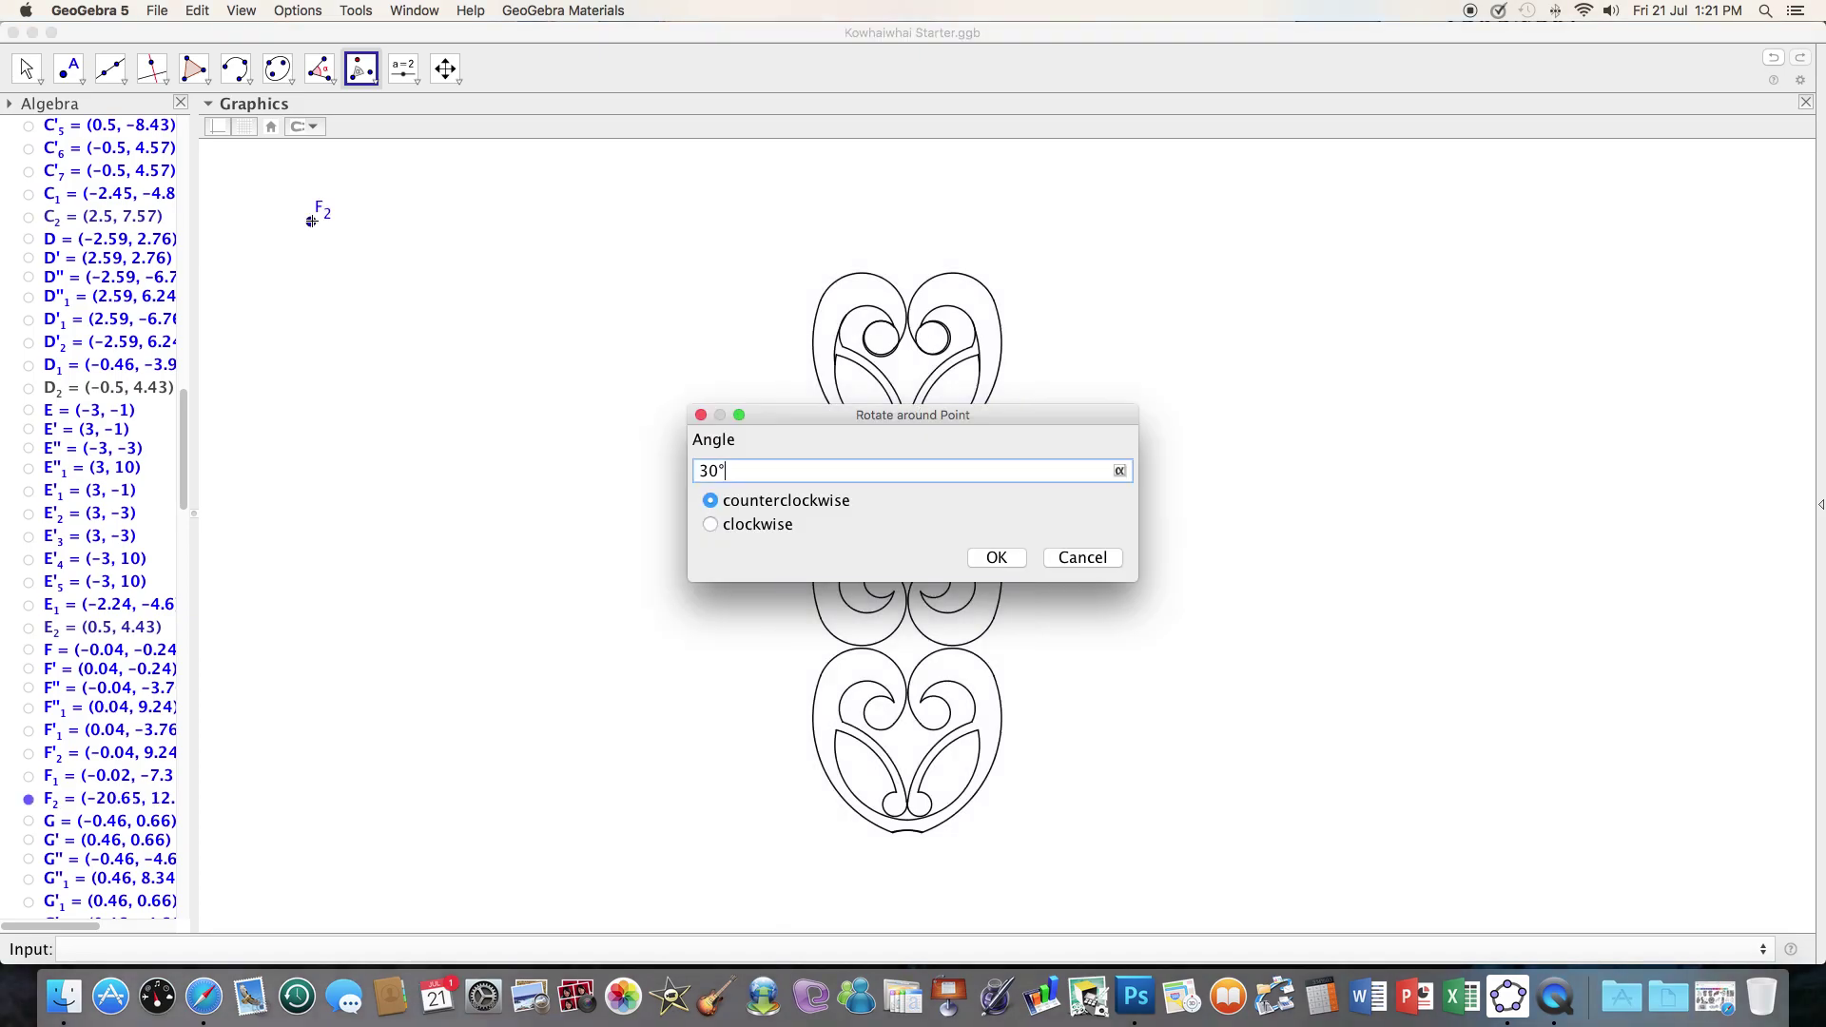
click(1084, 557)
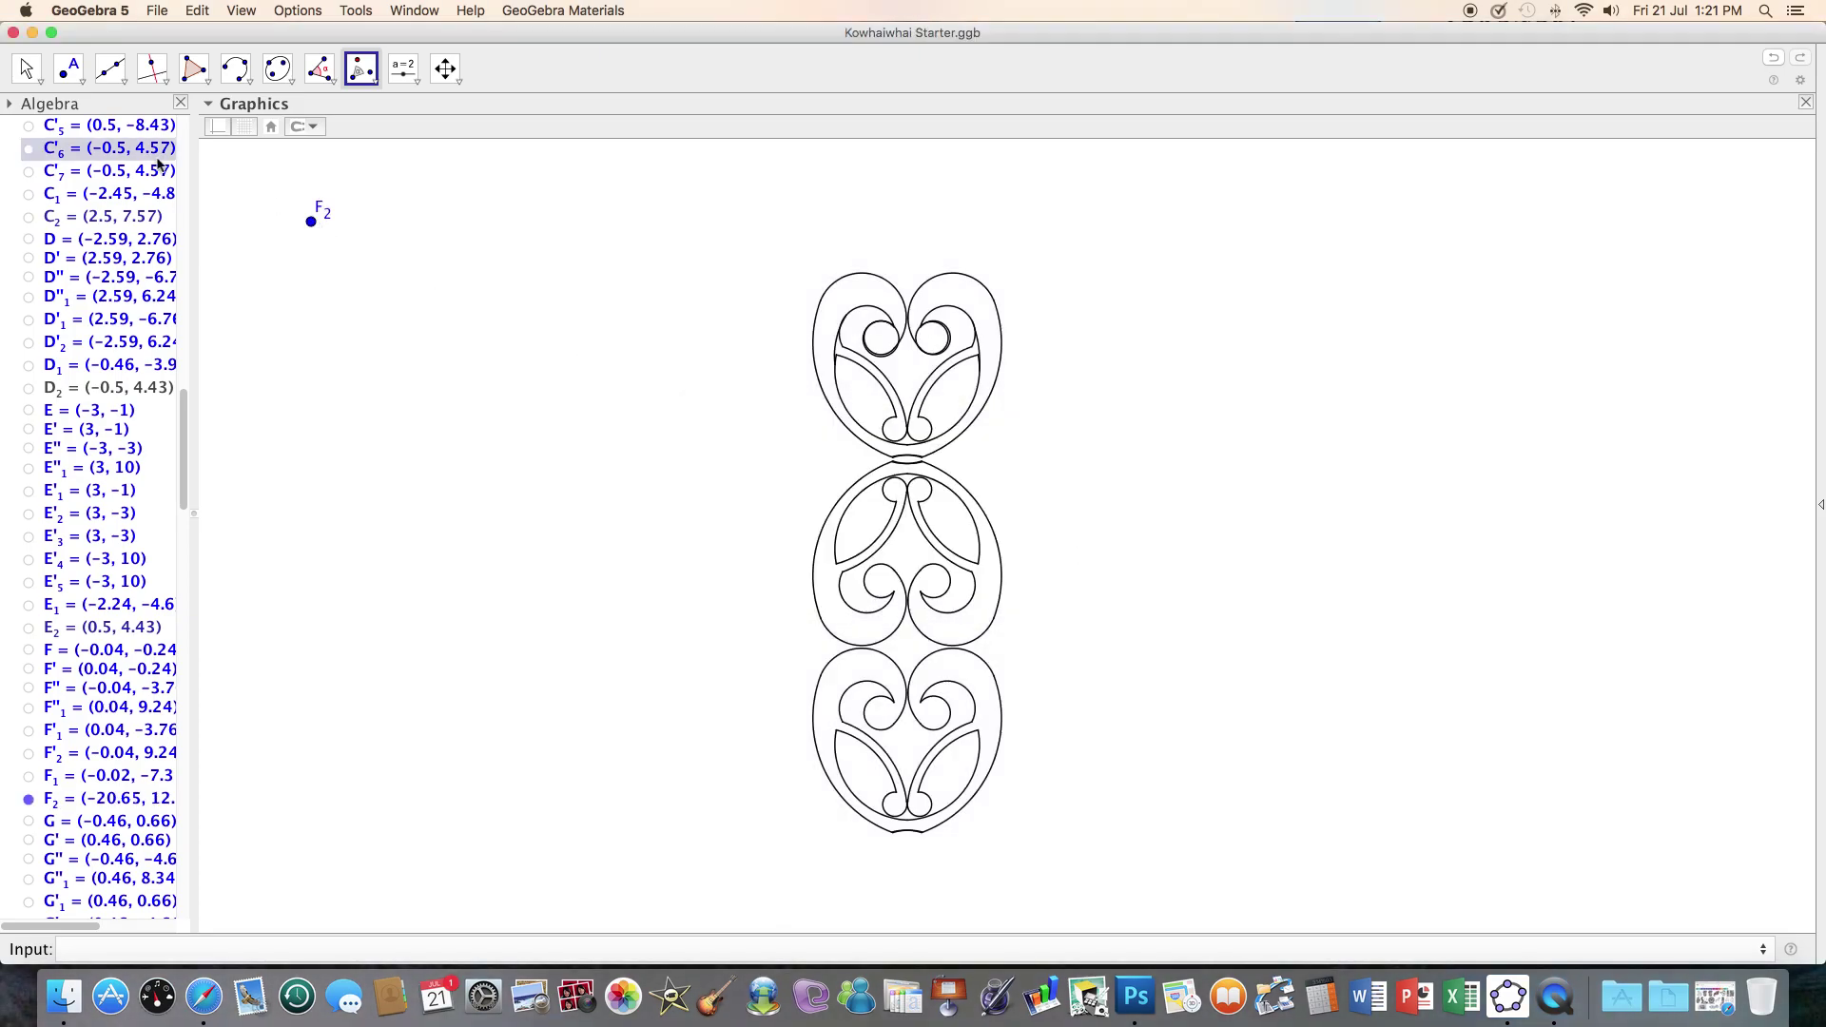
click(26, 69)
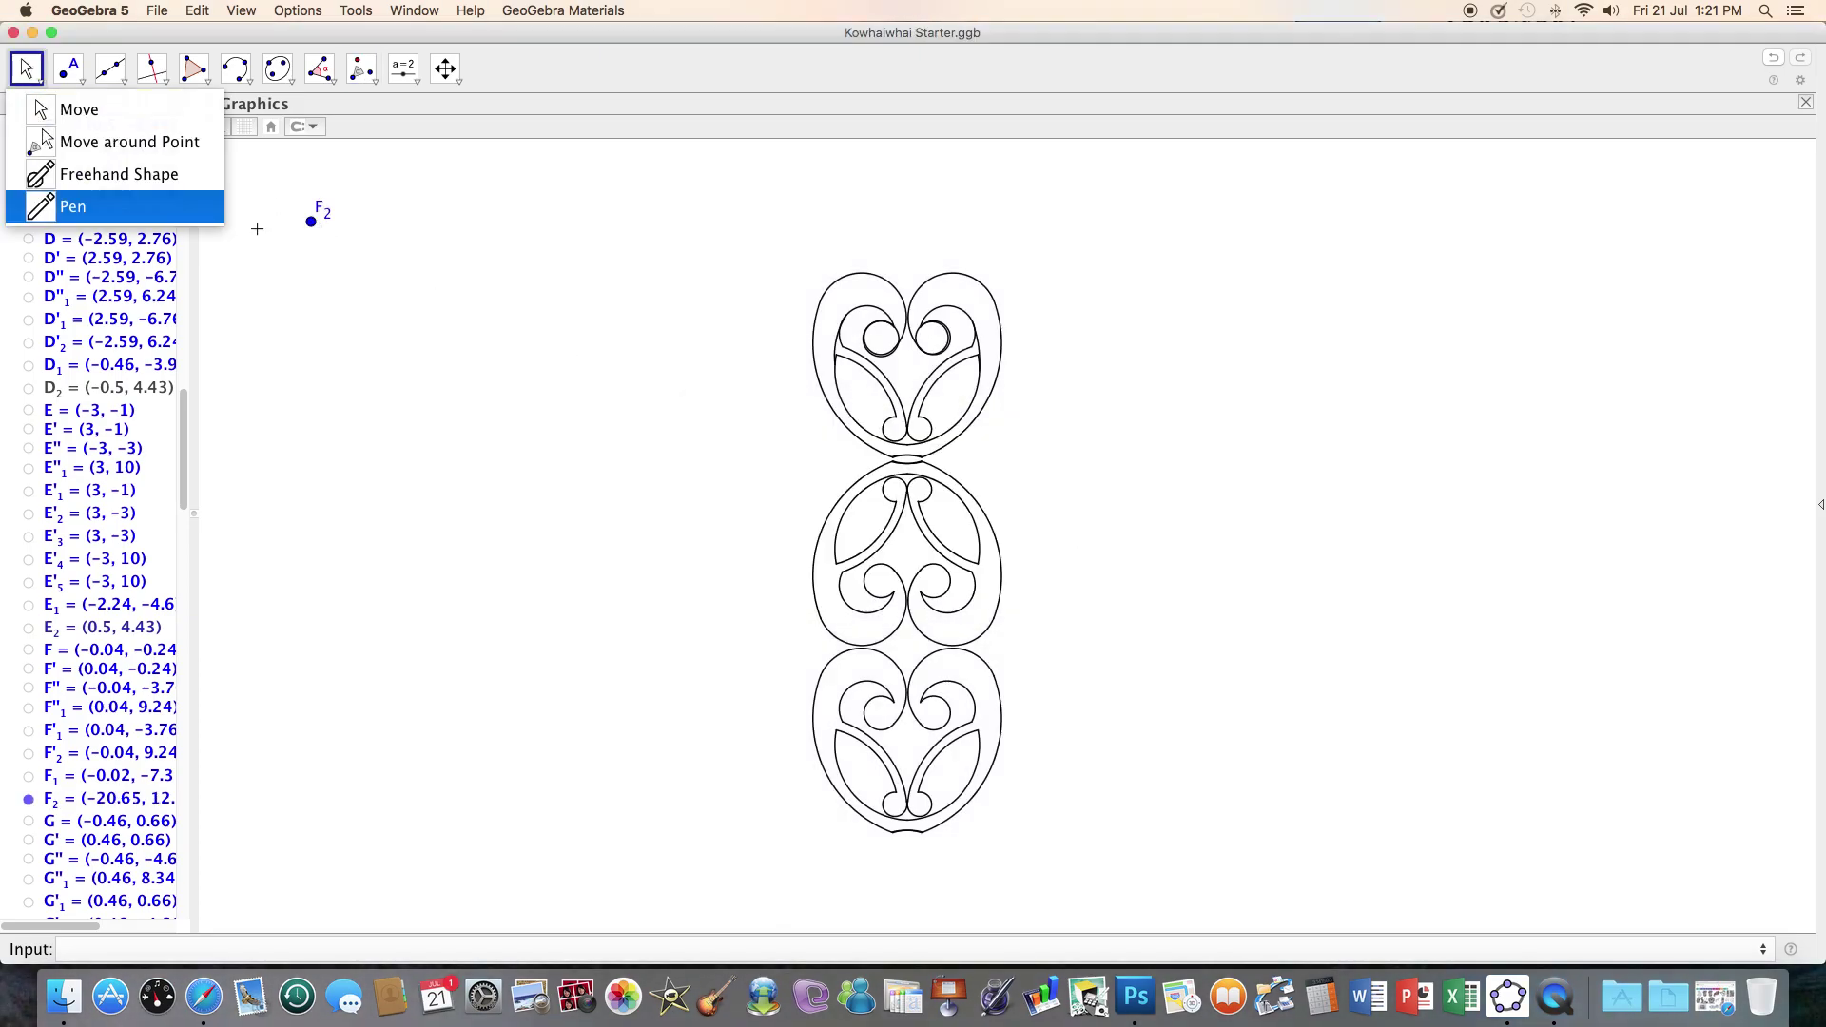
click(311, 224)
key(BackSpace)
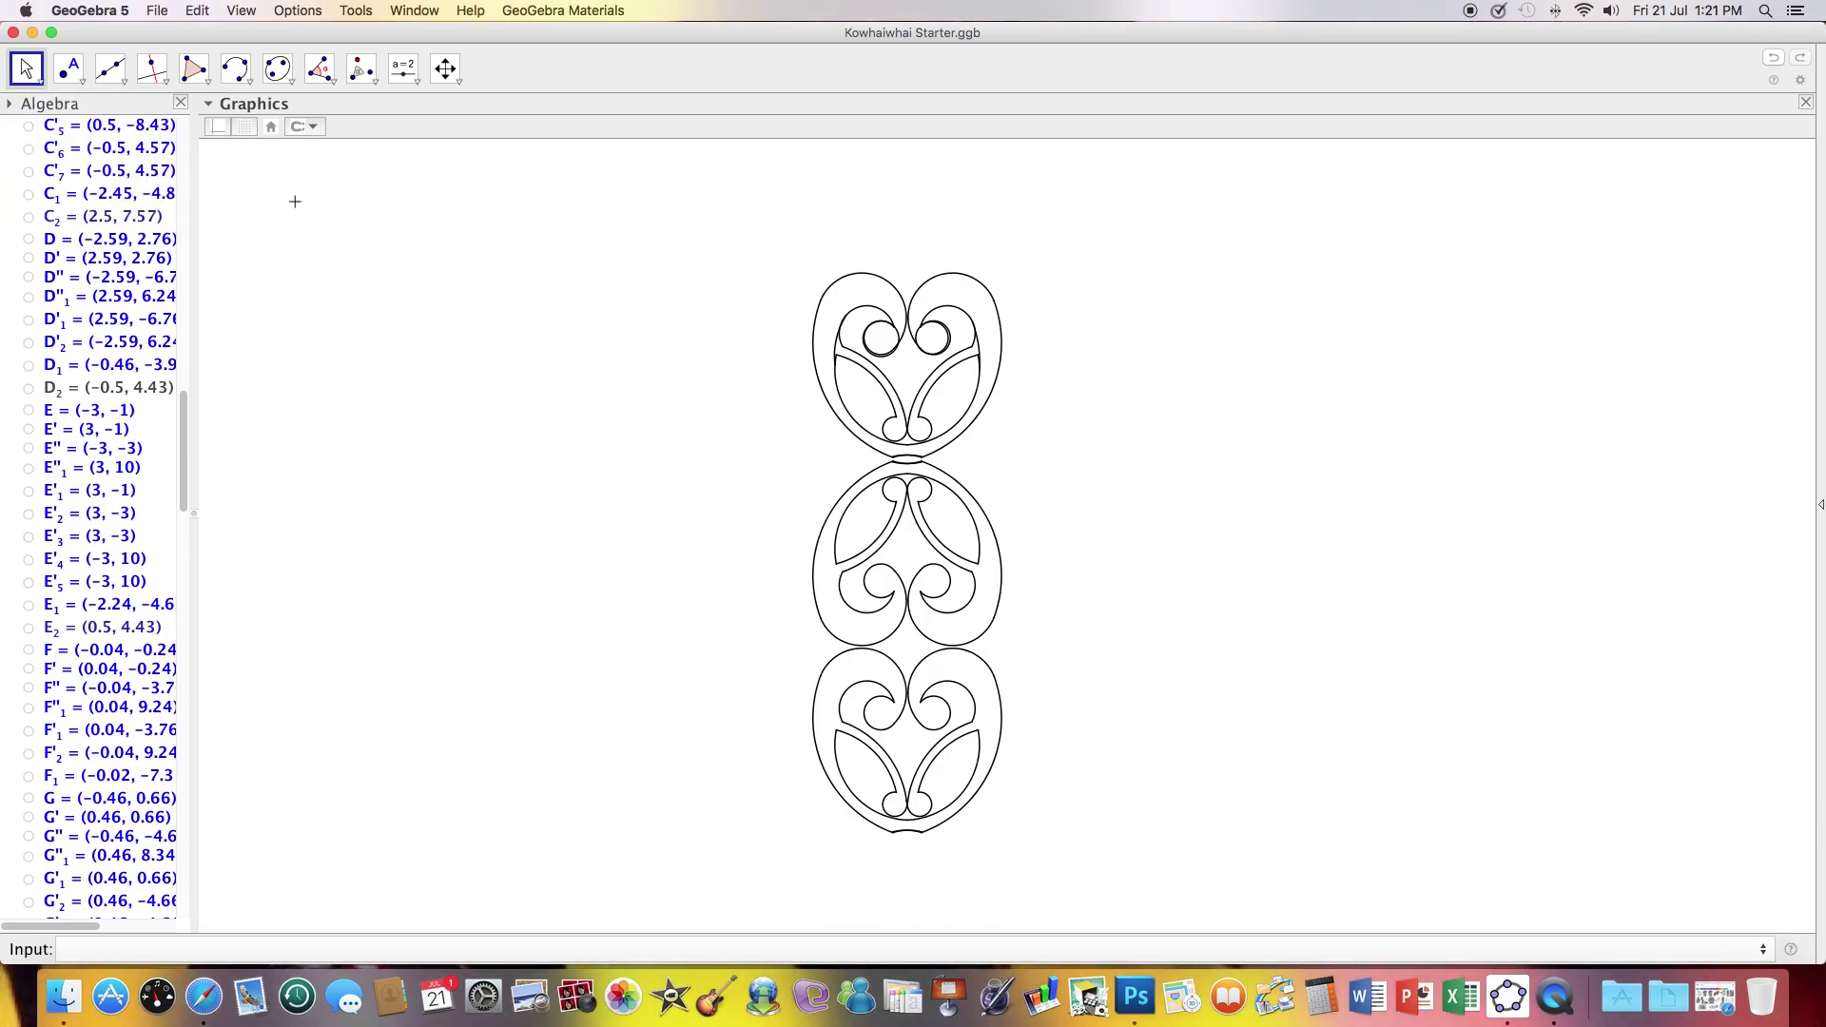
Save a copy of the pattern file on the Desktop under the name "Kowhai rot refle"
click(157, 11)
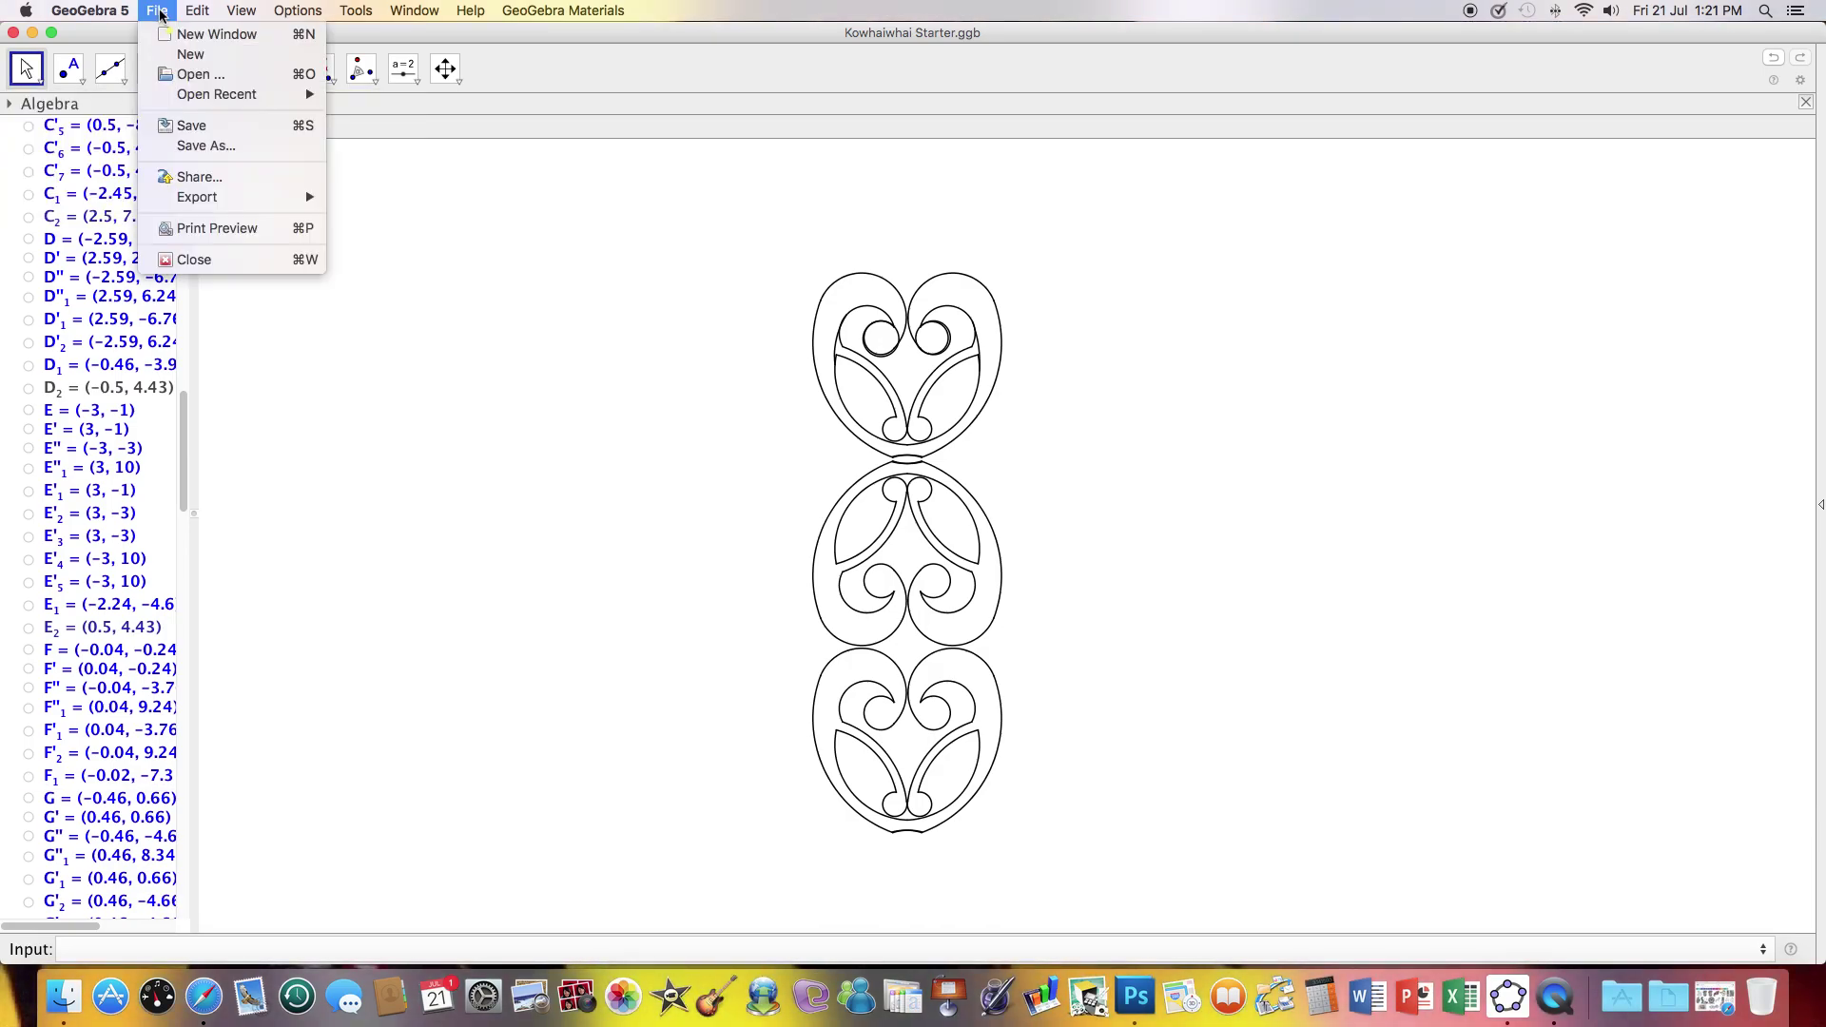
click(181, 145)
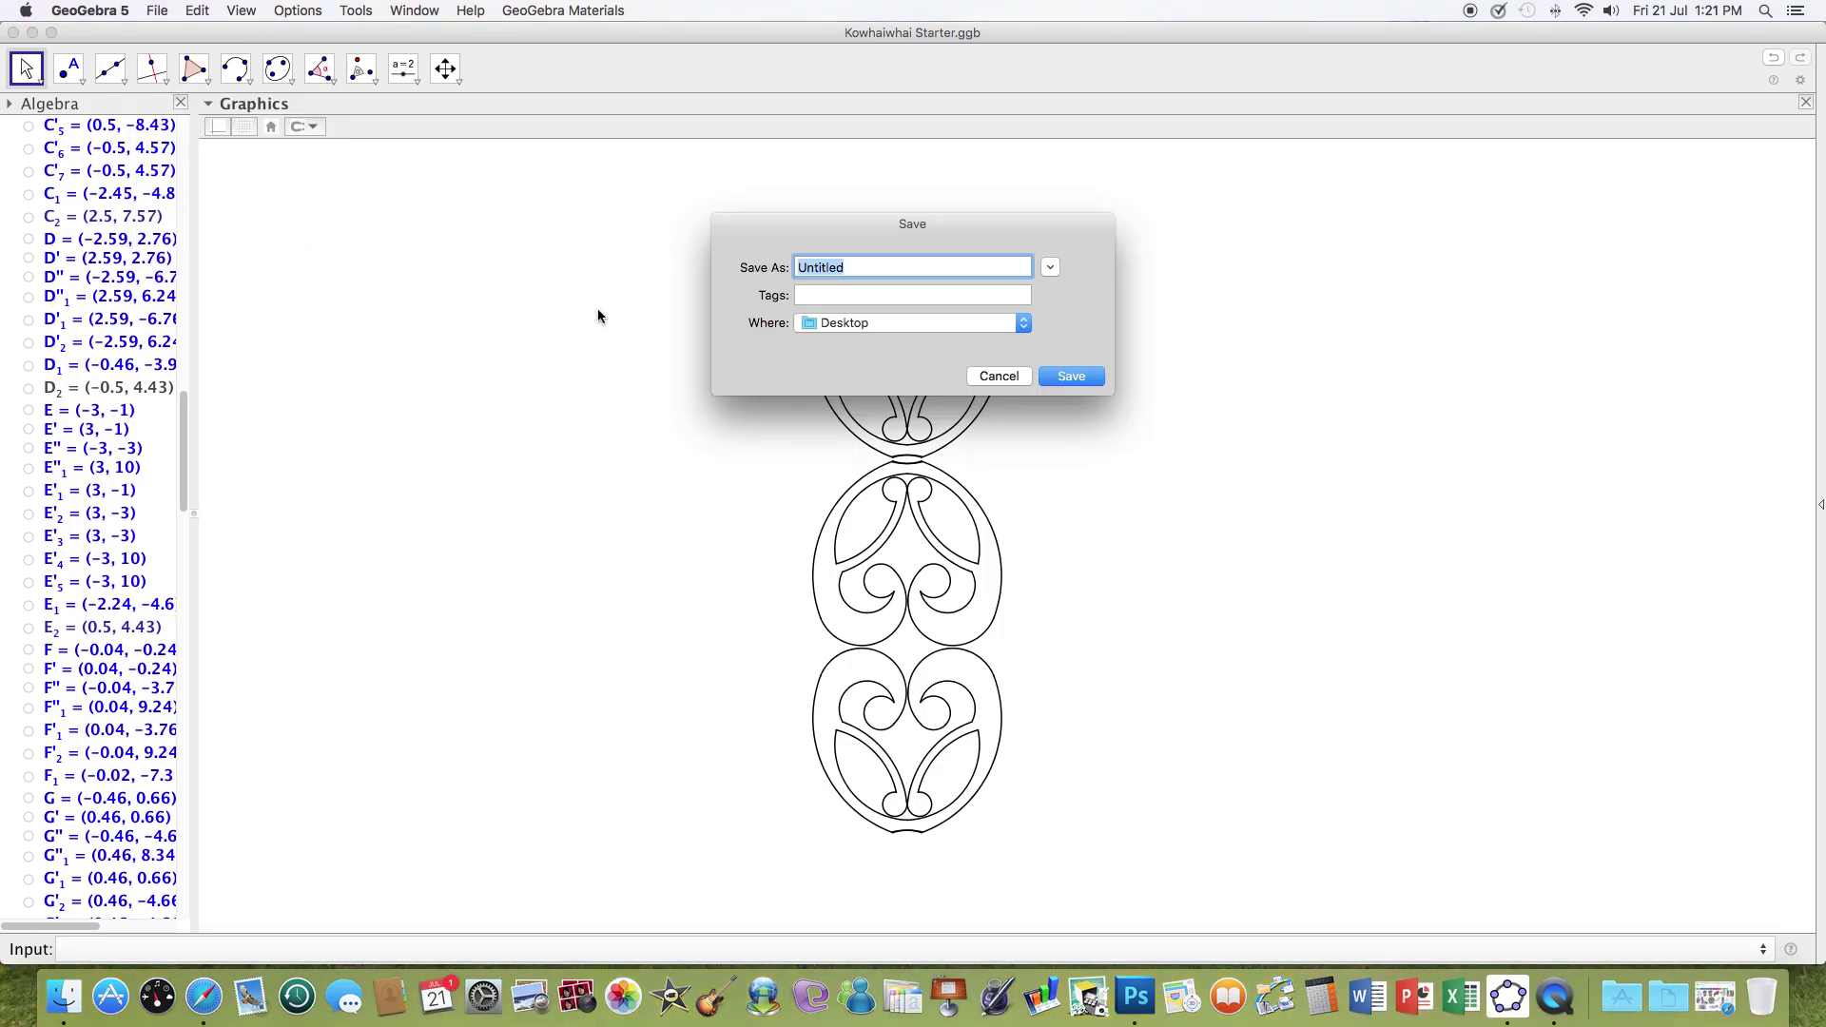
text(Kowhai)
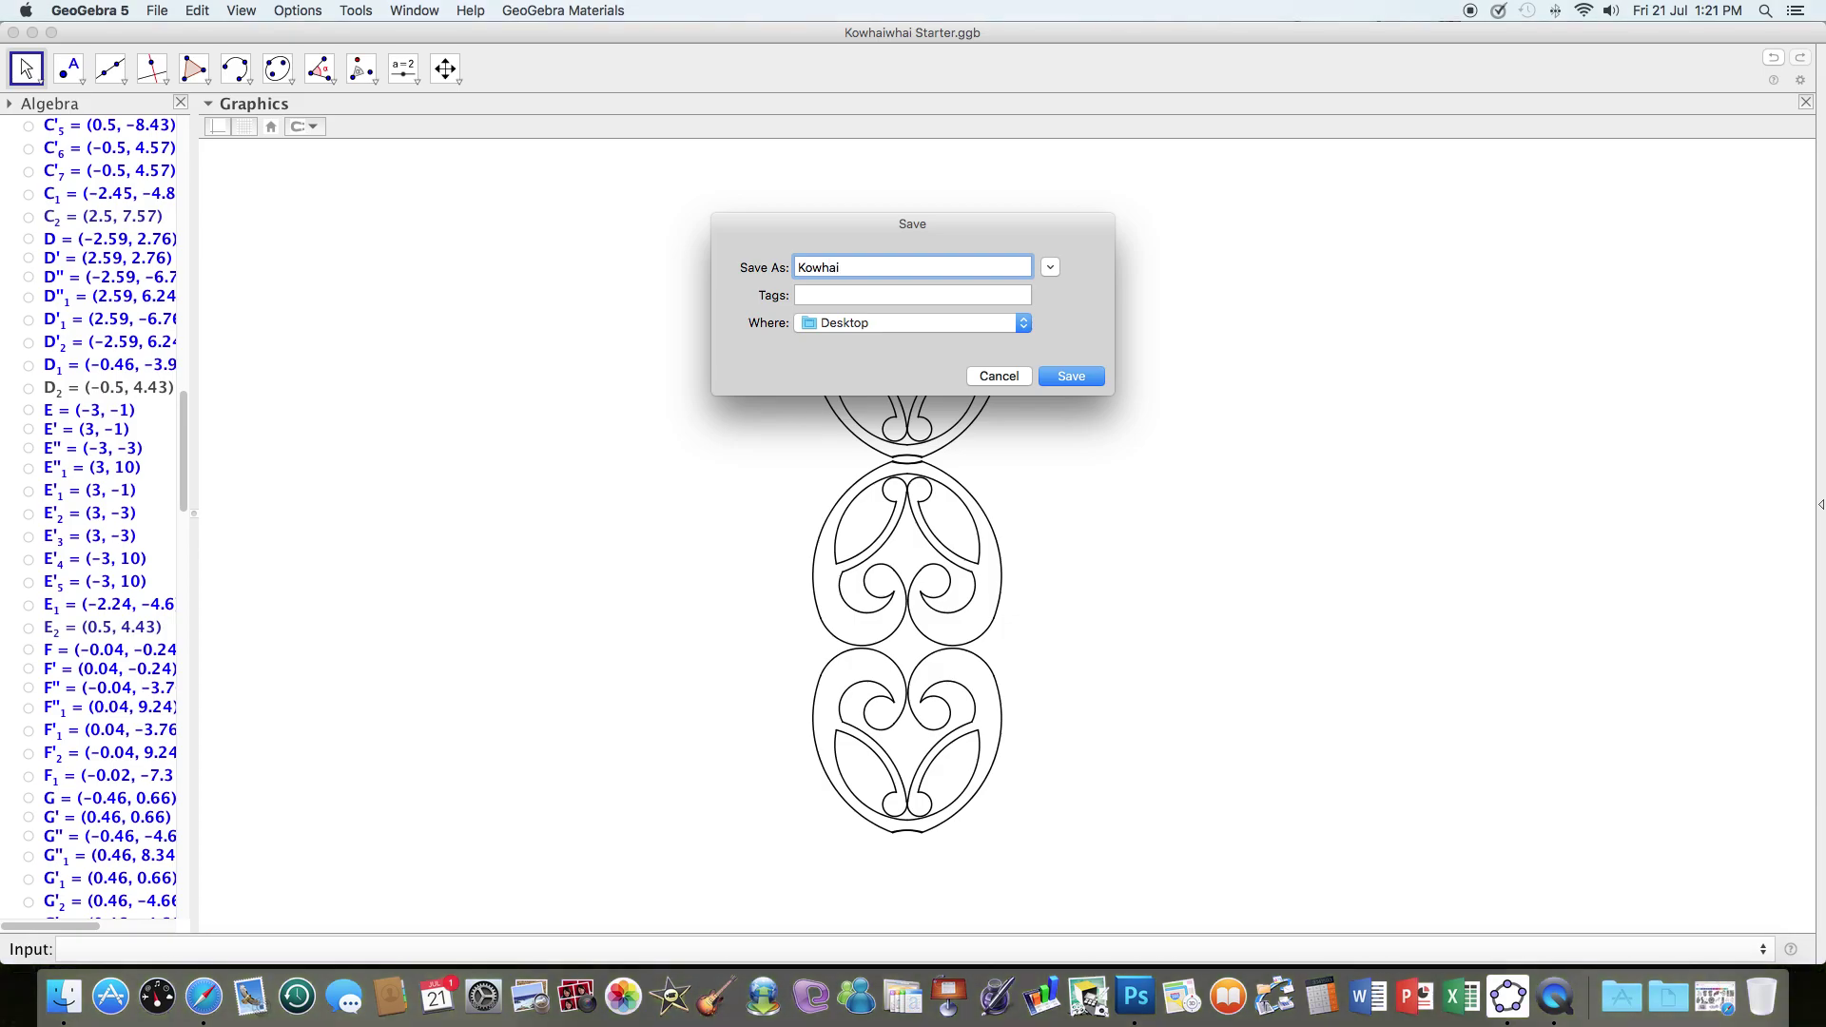
text( rot refle)
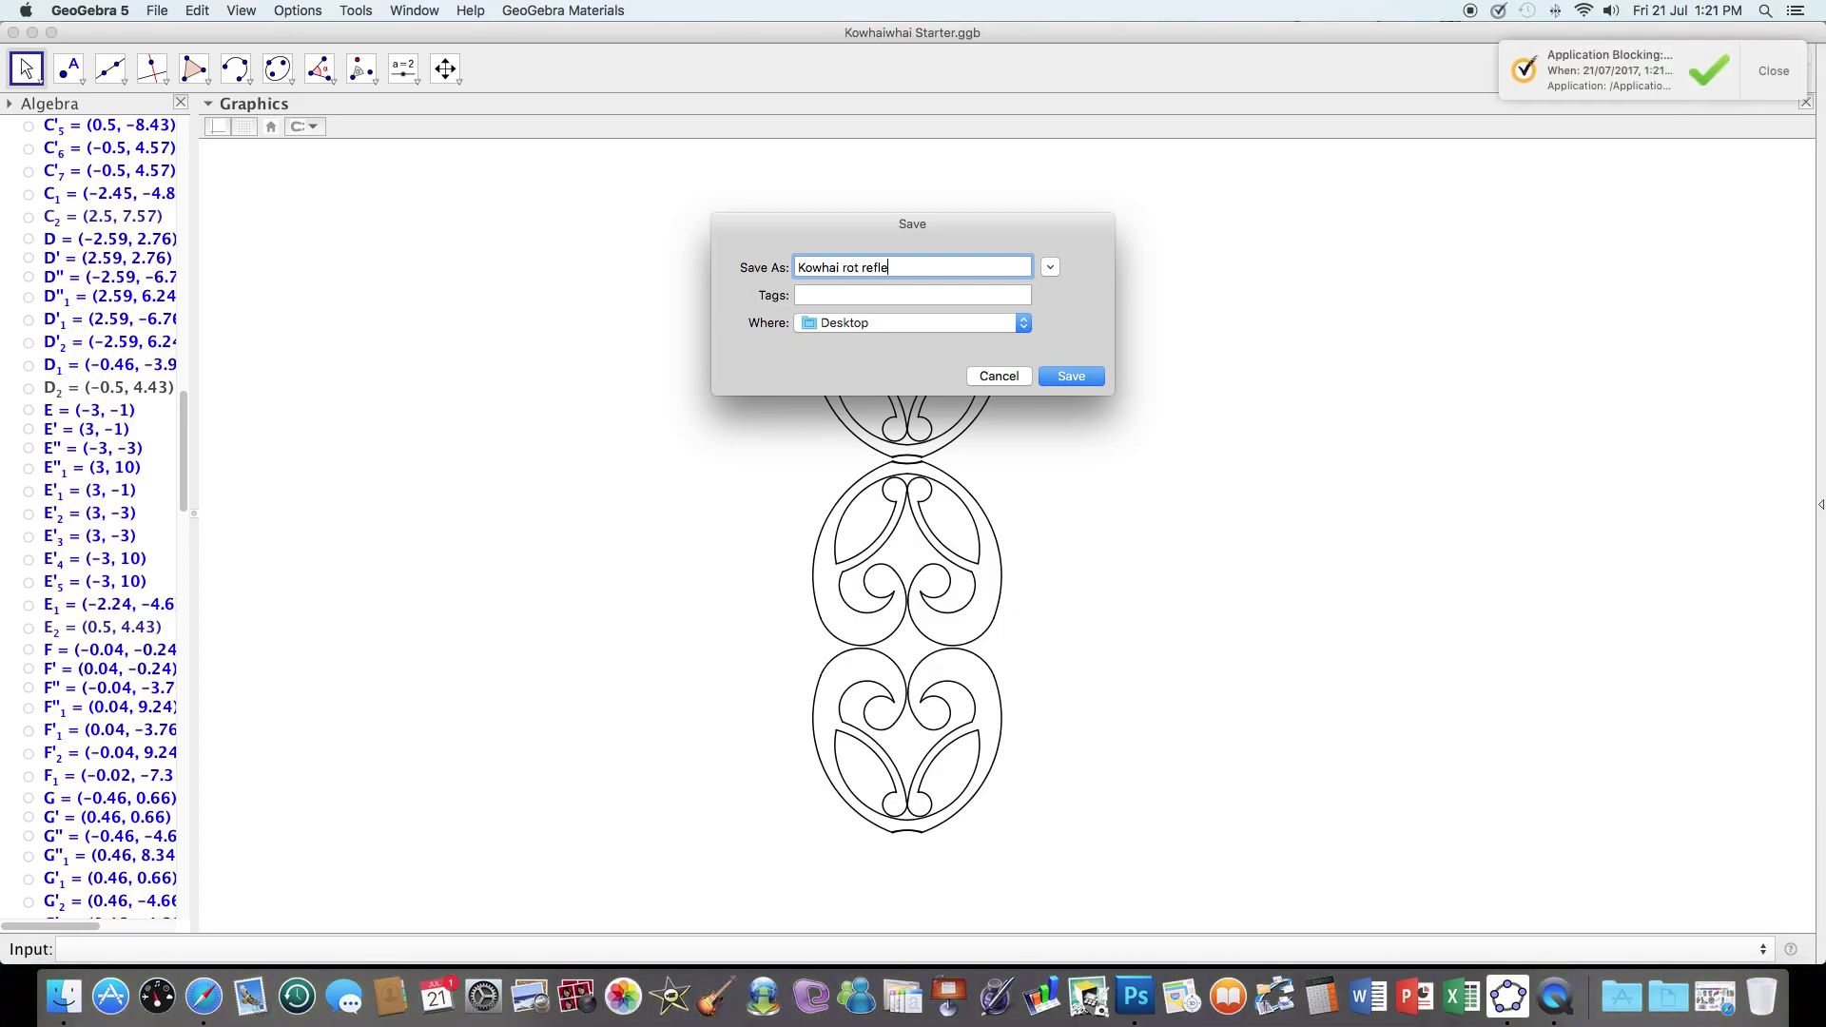
click(1071, 377)
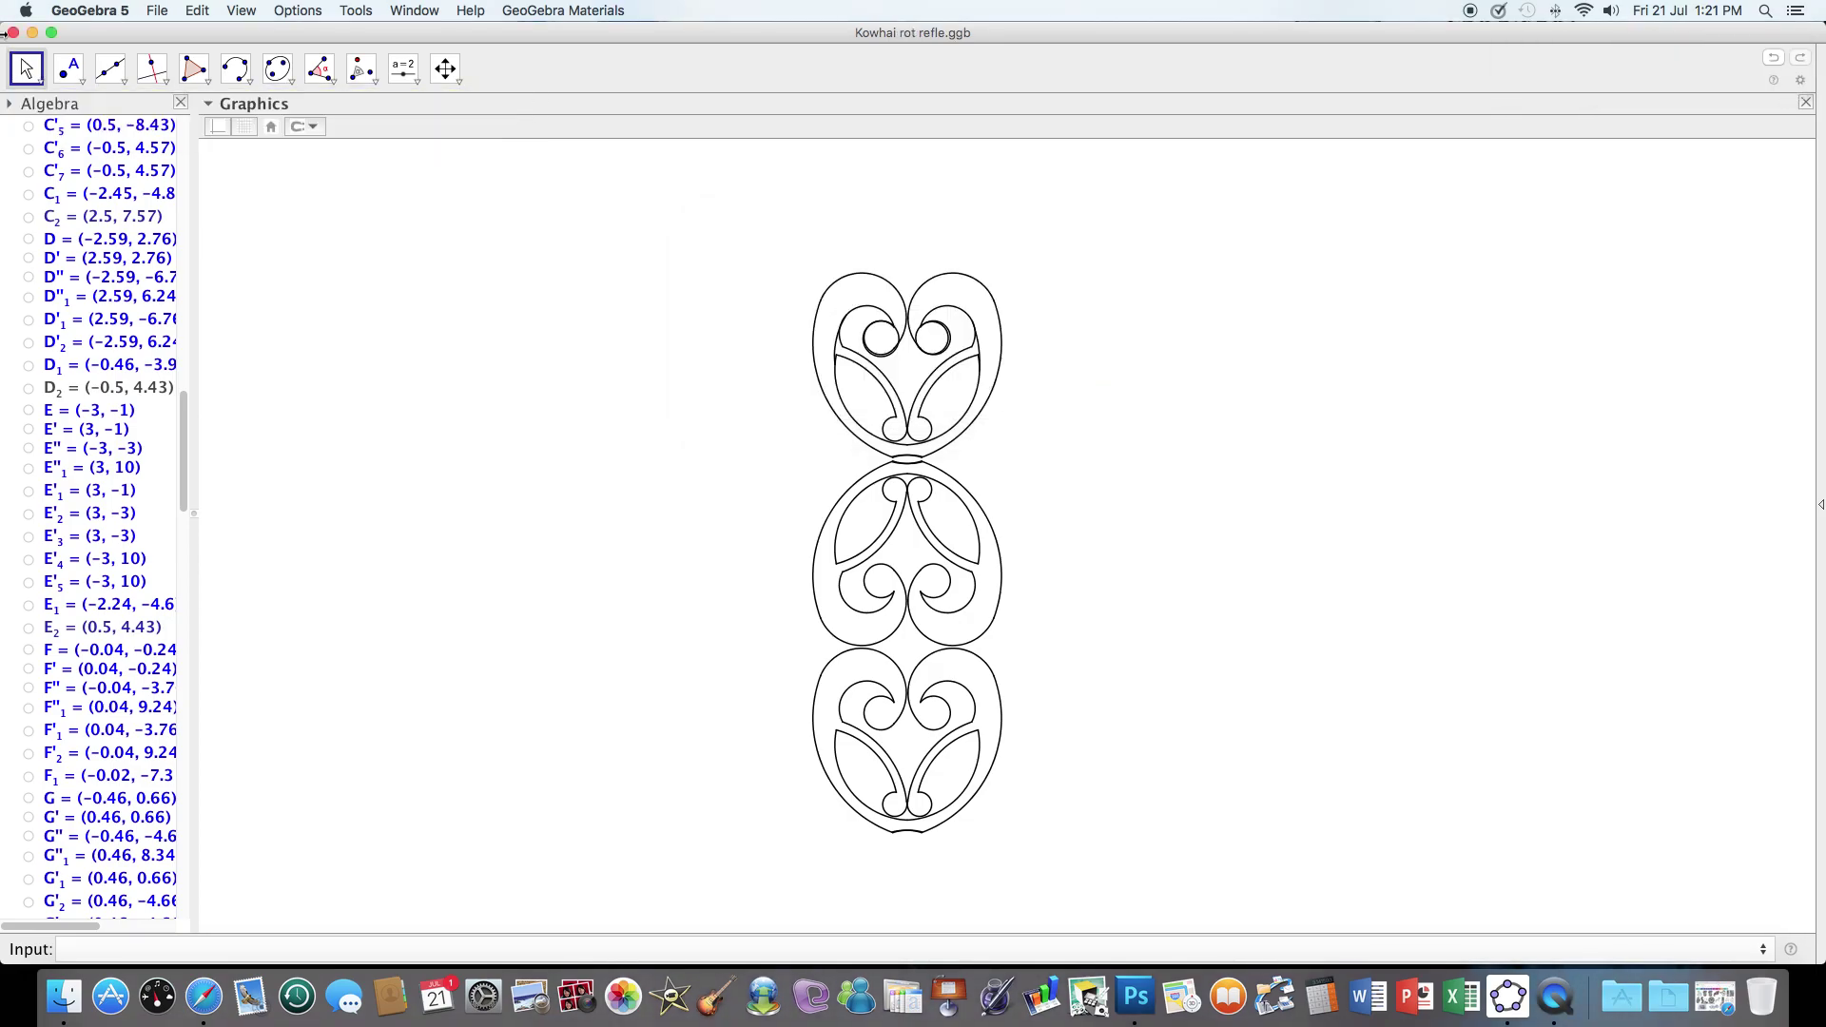
Close the GeoGebra pattern window, switch to Photoshop, and create a new blank document with the Clipboard preset
click(31, 33)
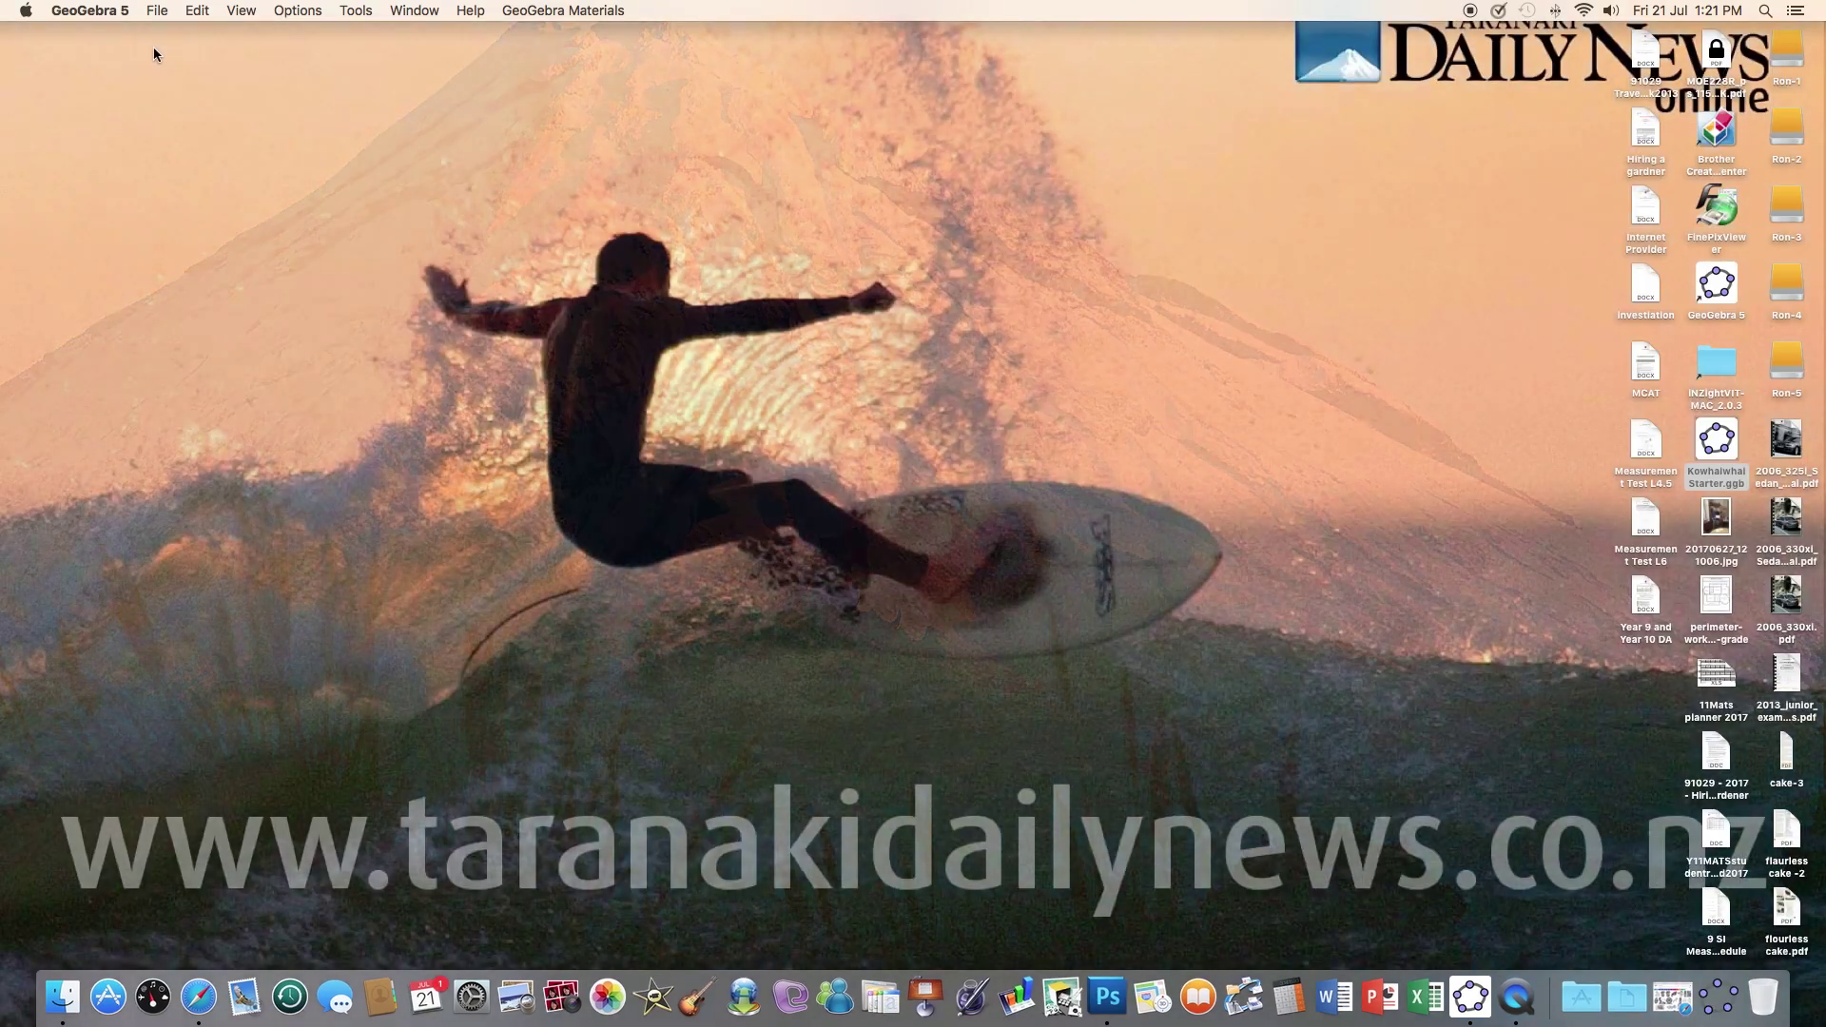
click(1107, 996)
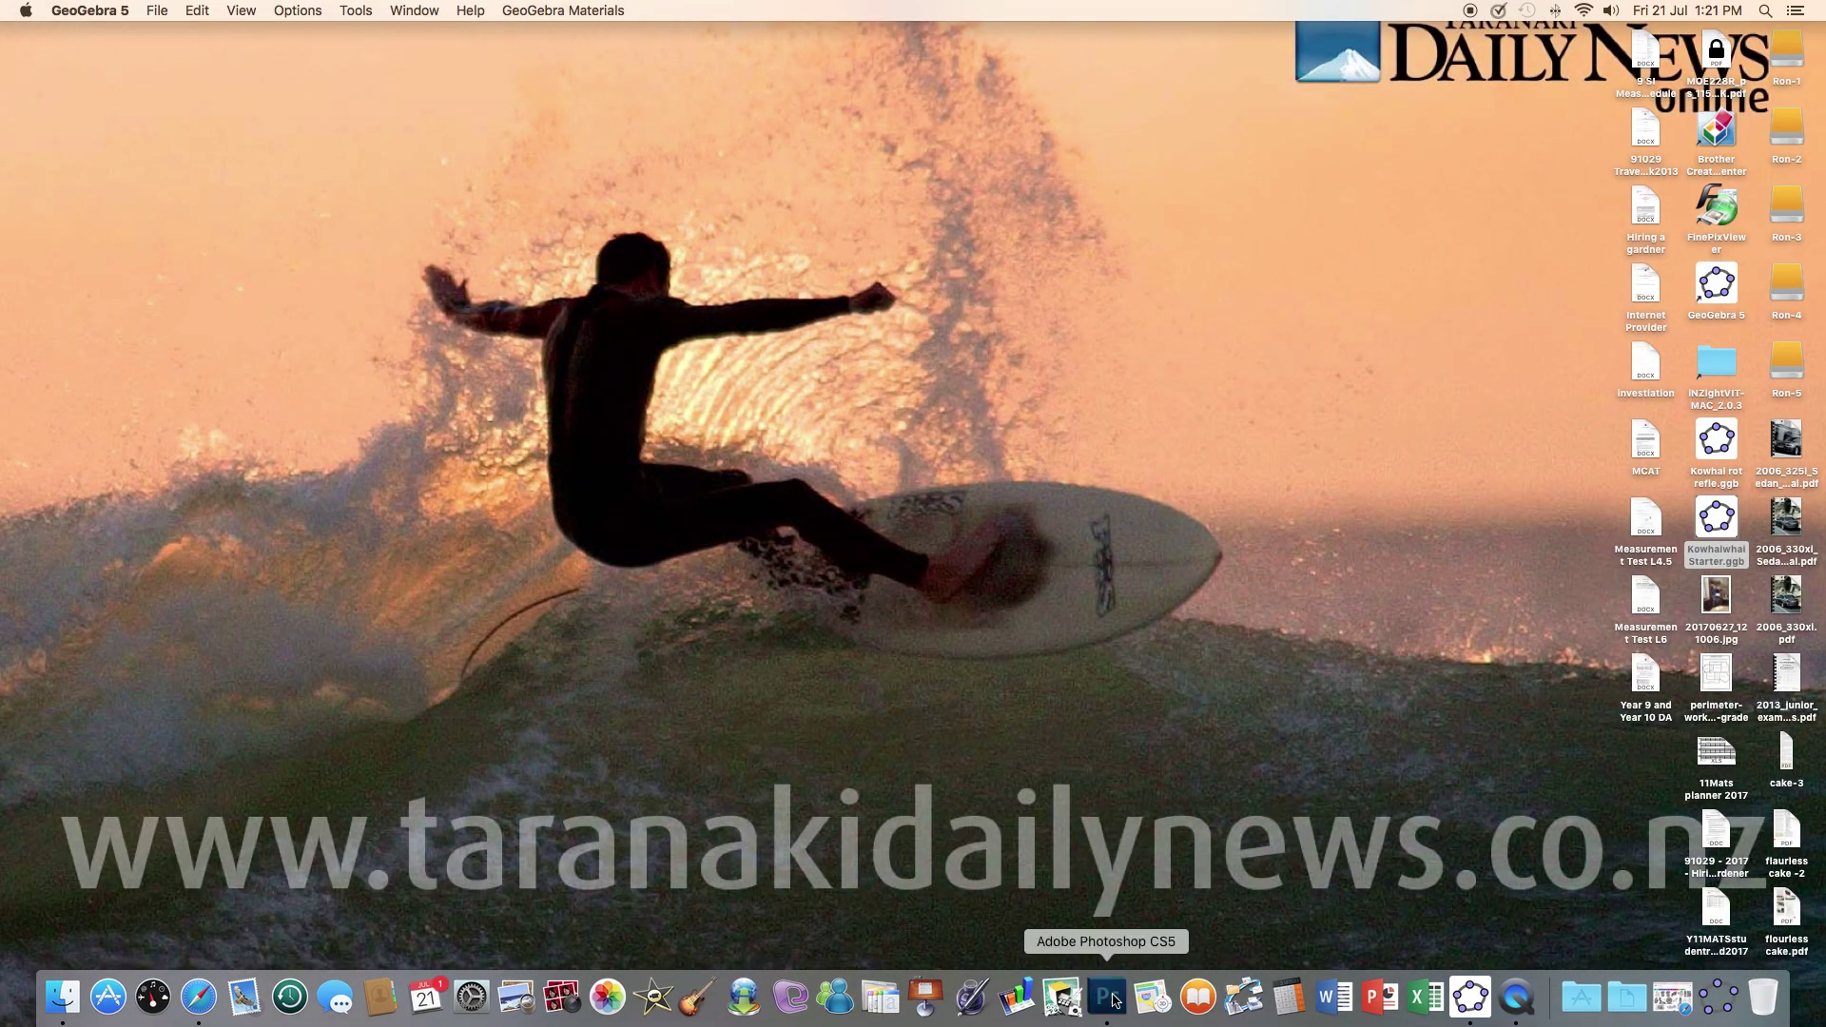
click(150, 11)
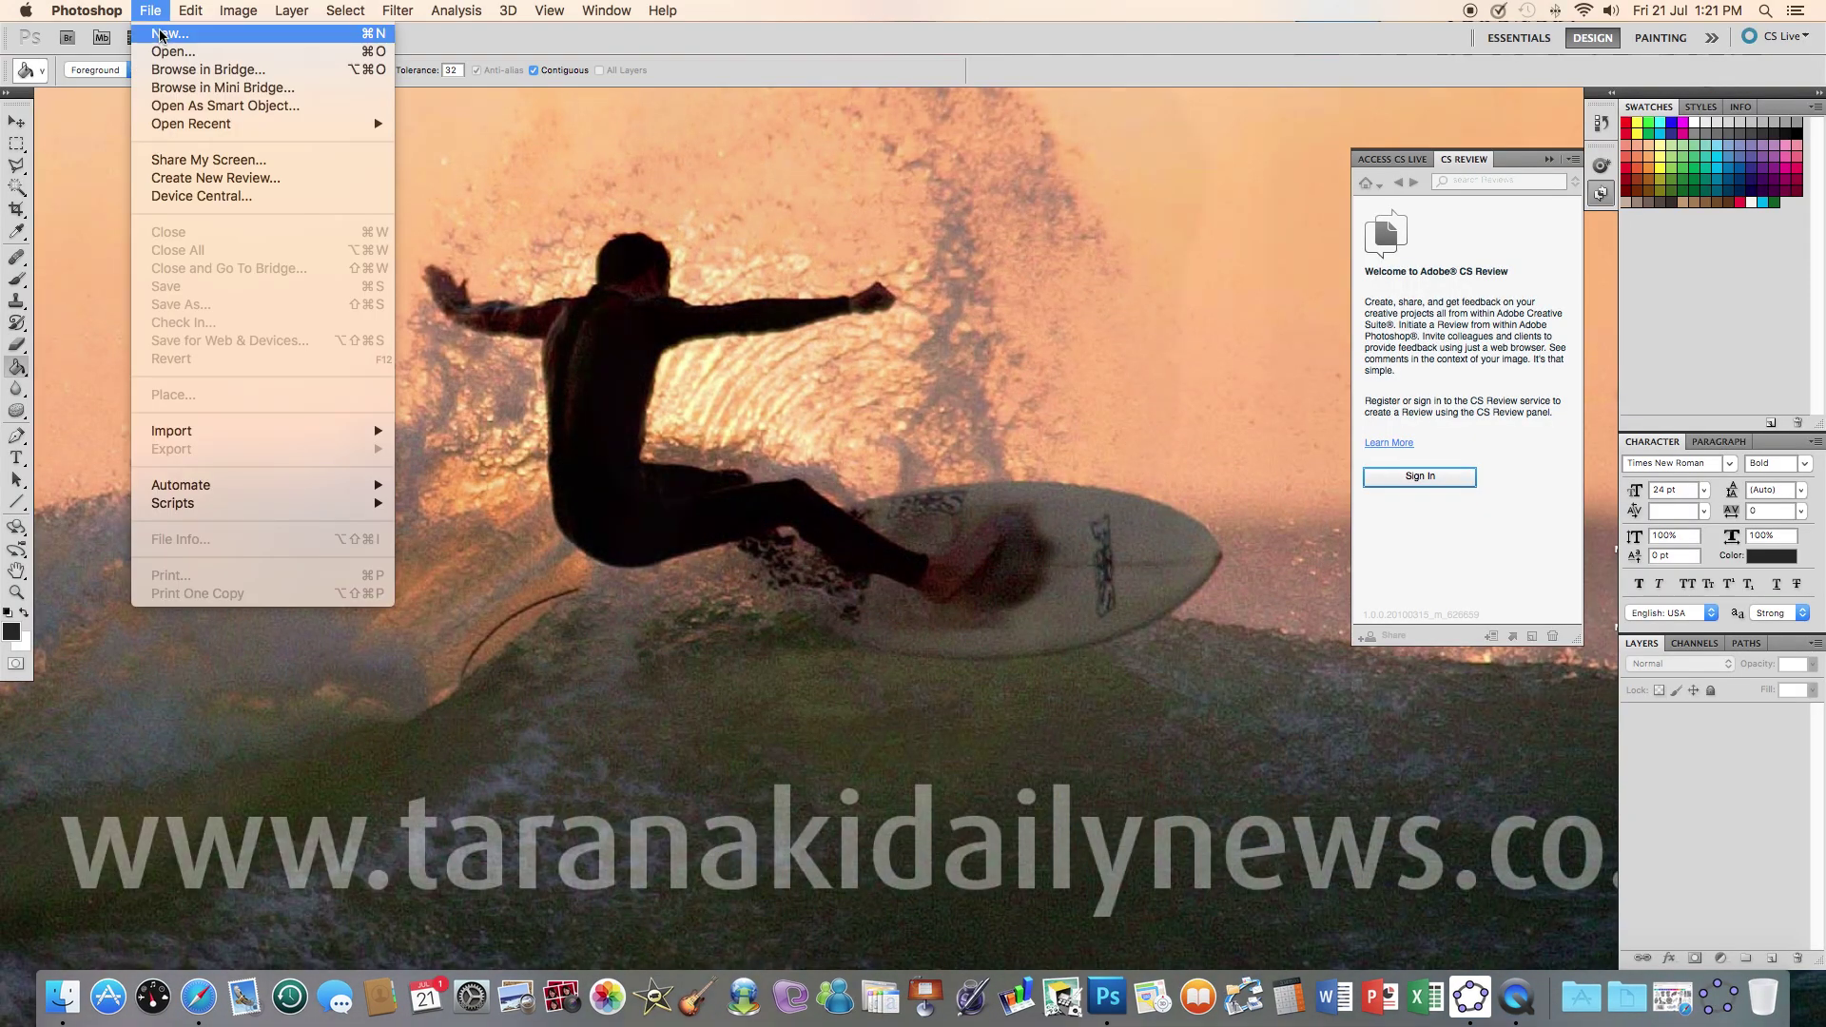
click(679, 112)
key(super+n)
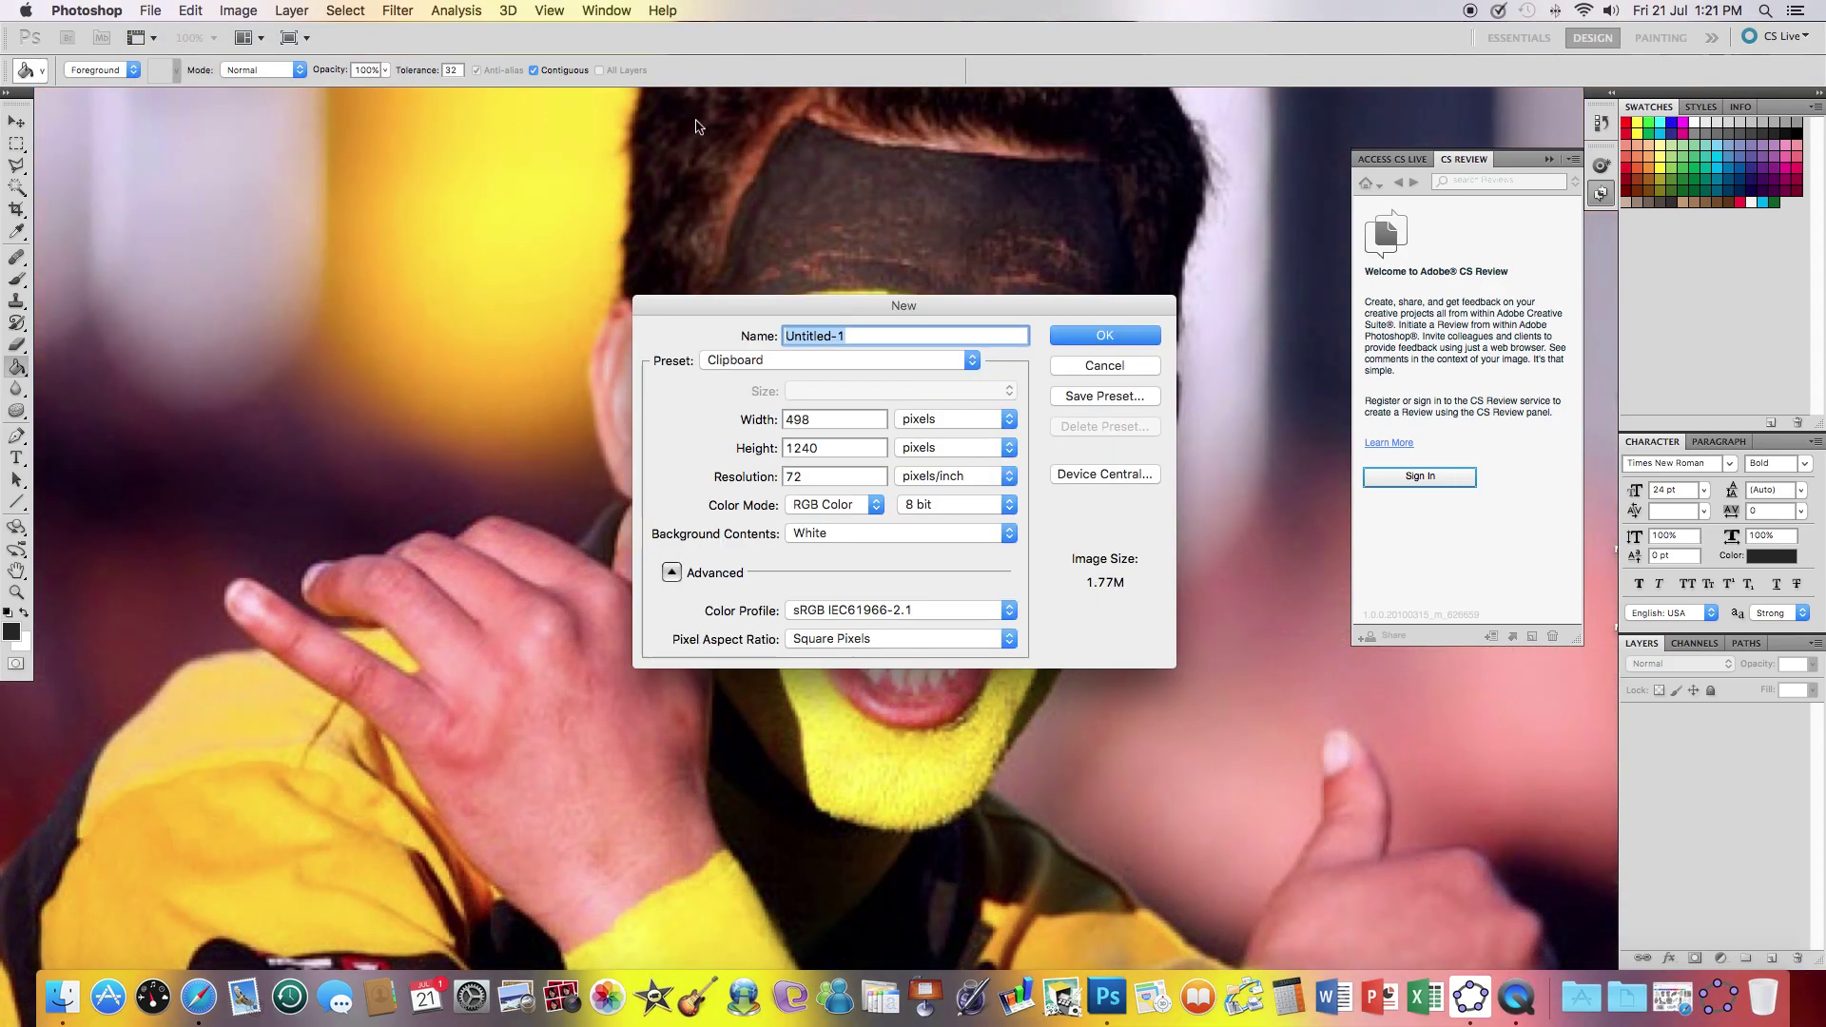
click(1098, 337)
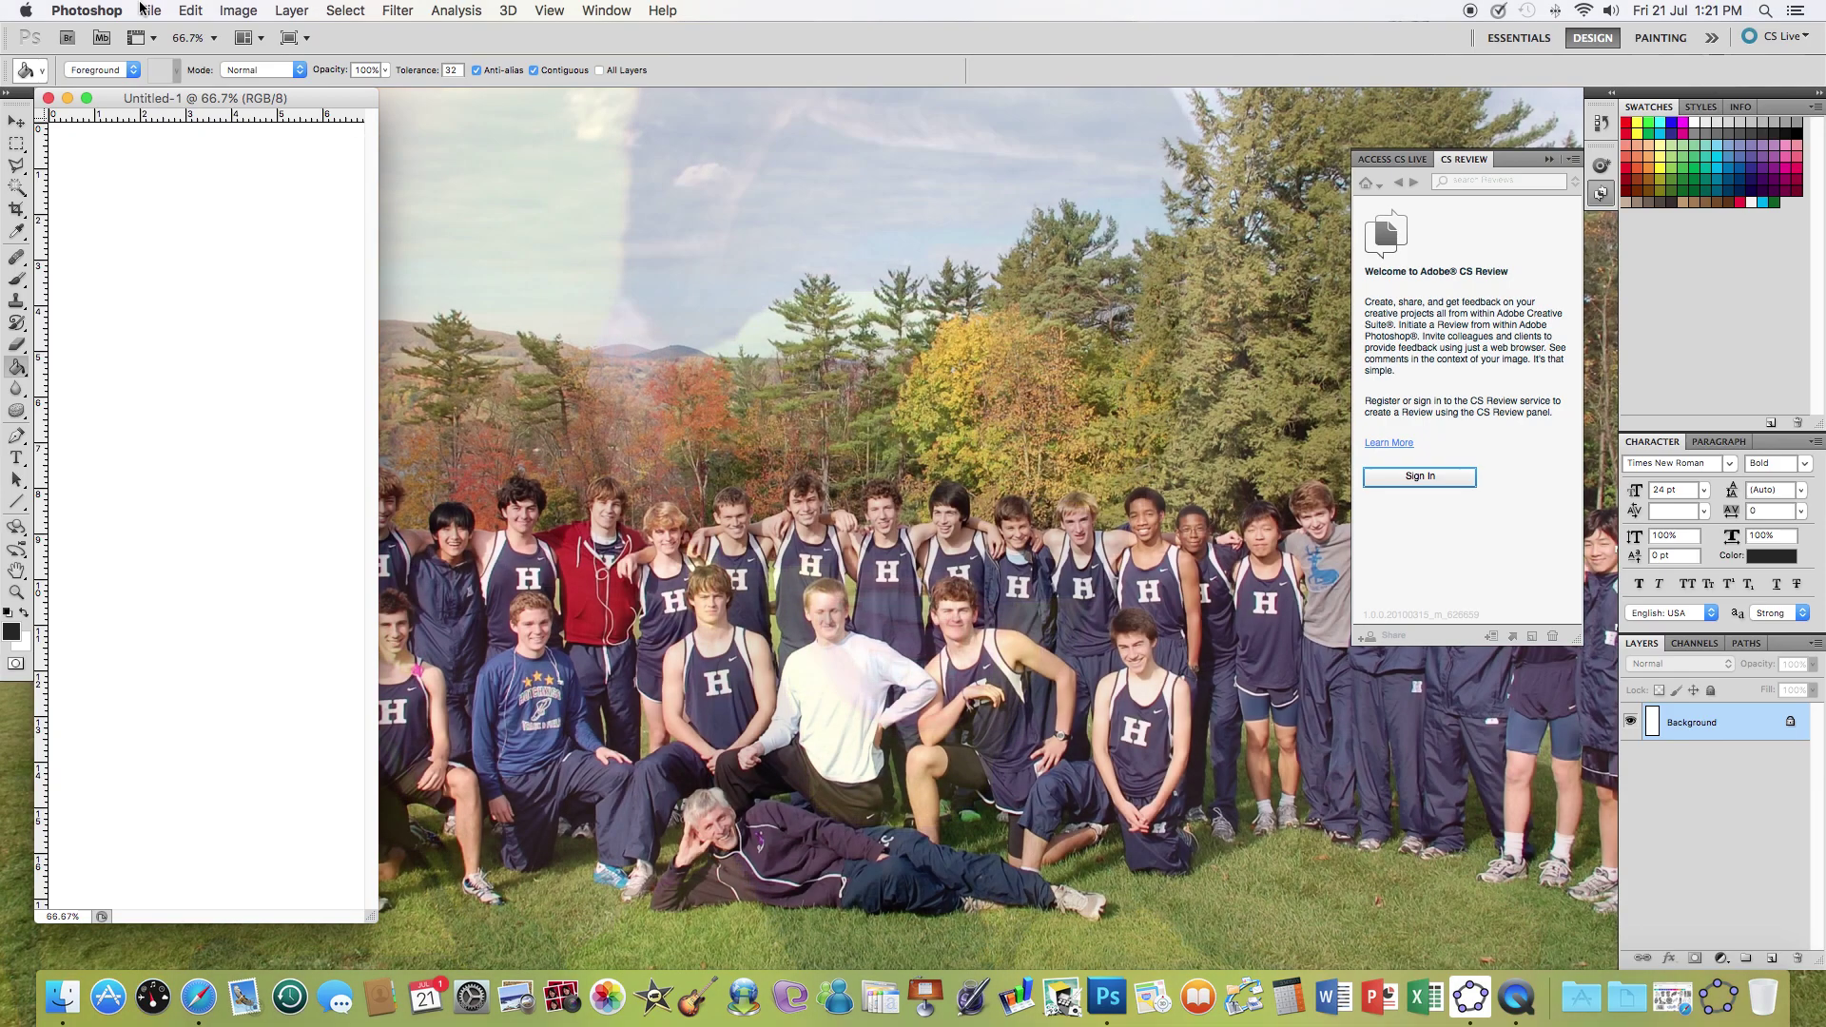
Paste the copied three-motif pattern into the new document
click(190, 11)
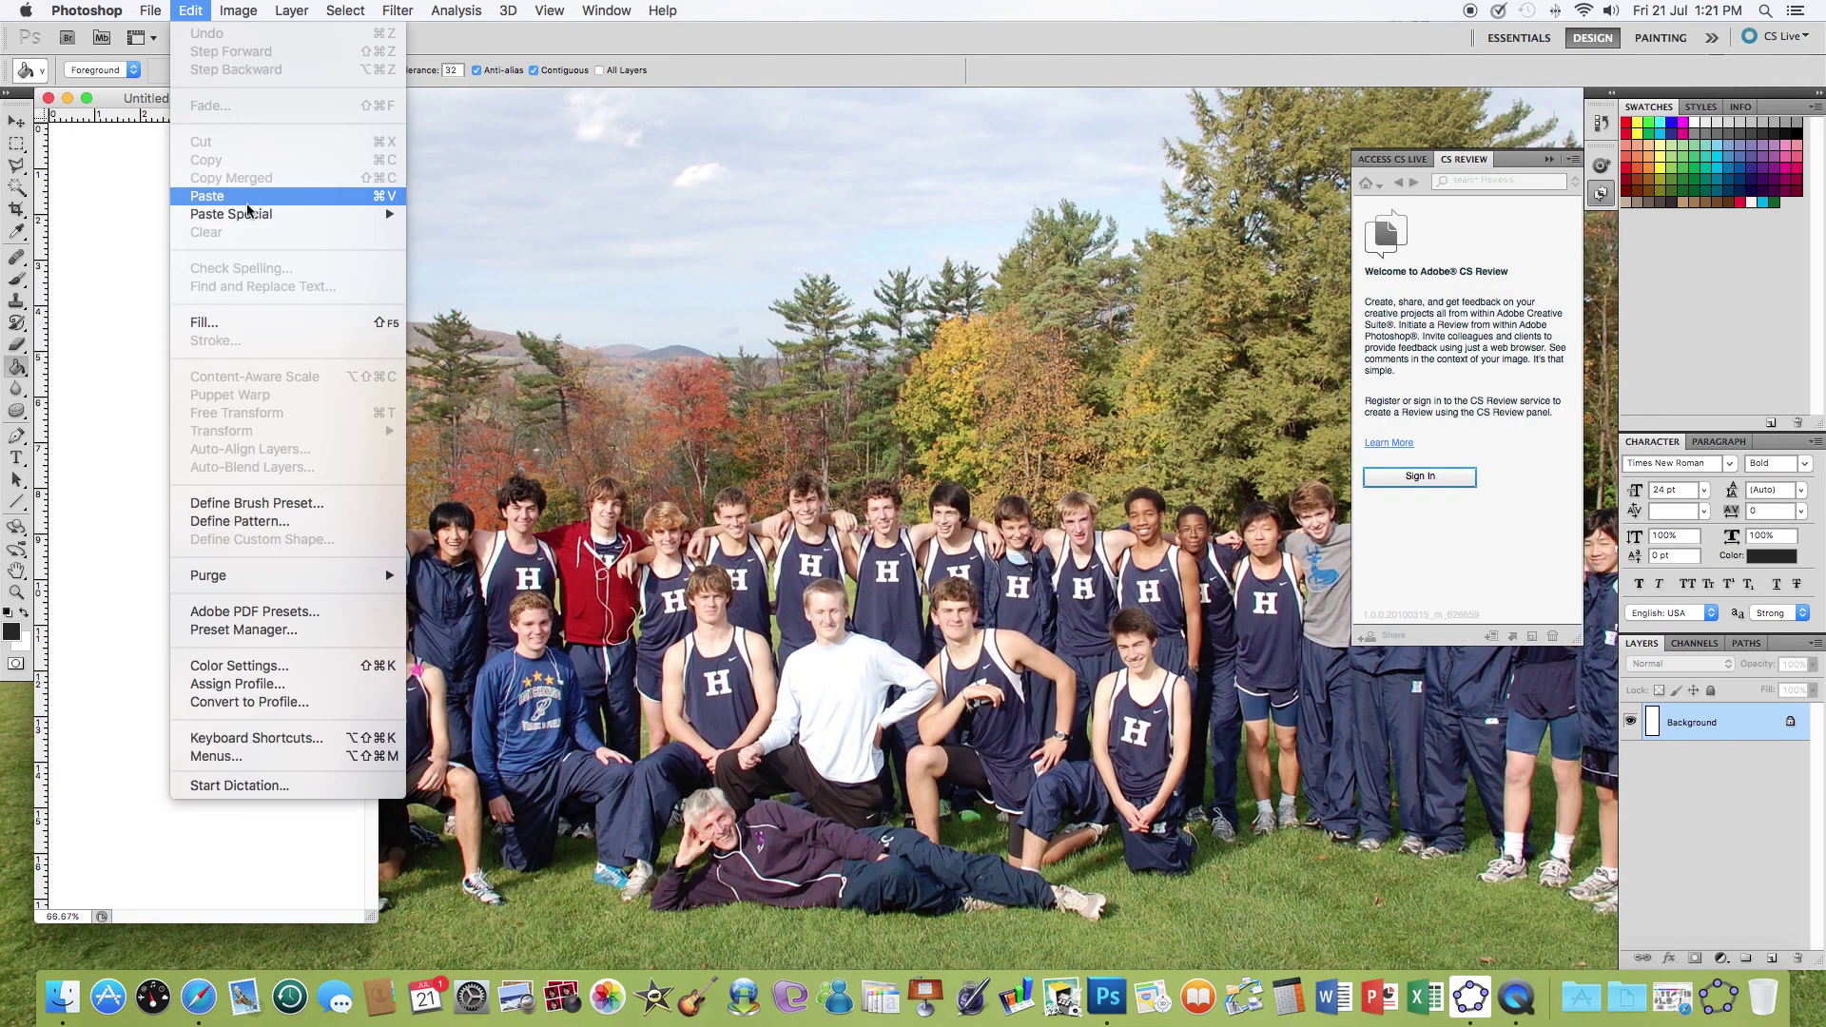
mouse_move(249, 215)
click(443, 217)
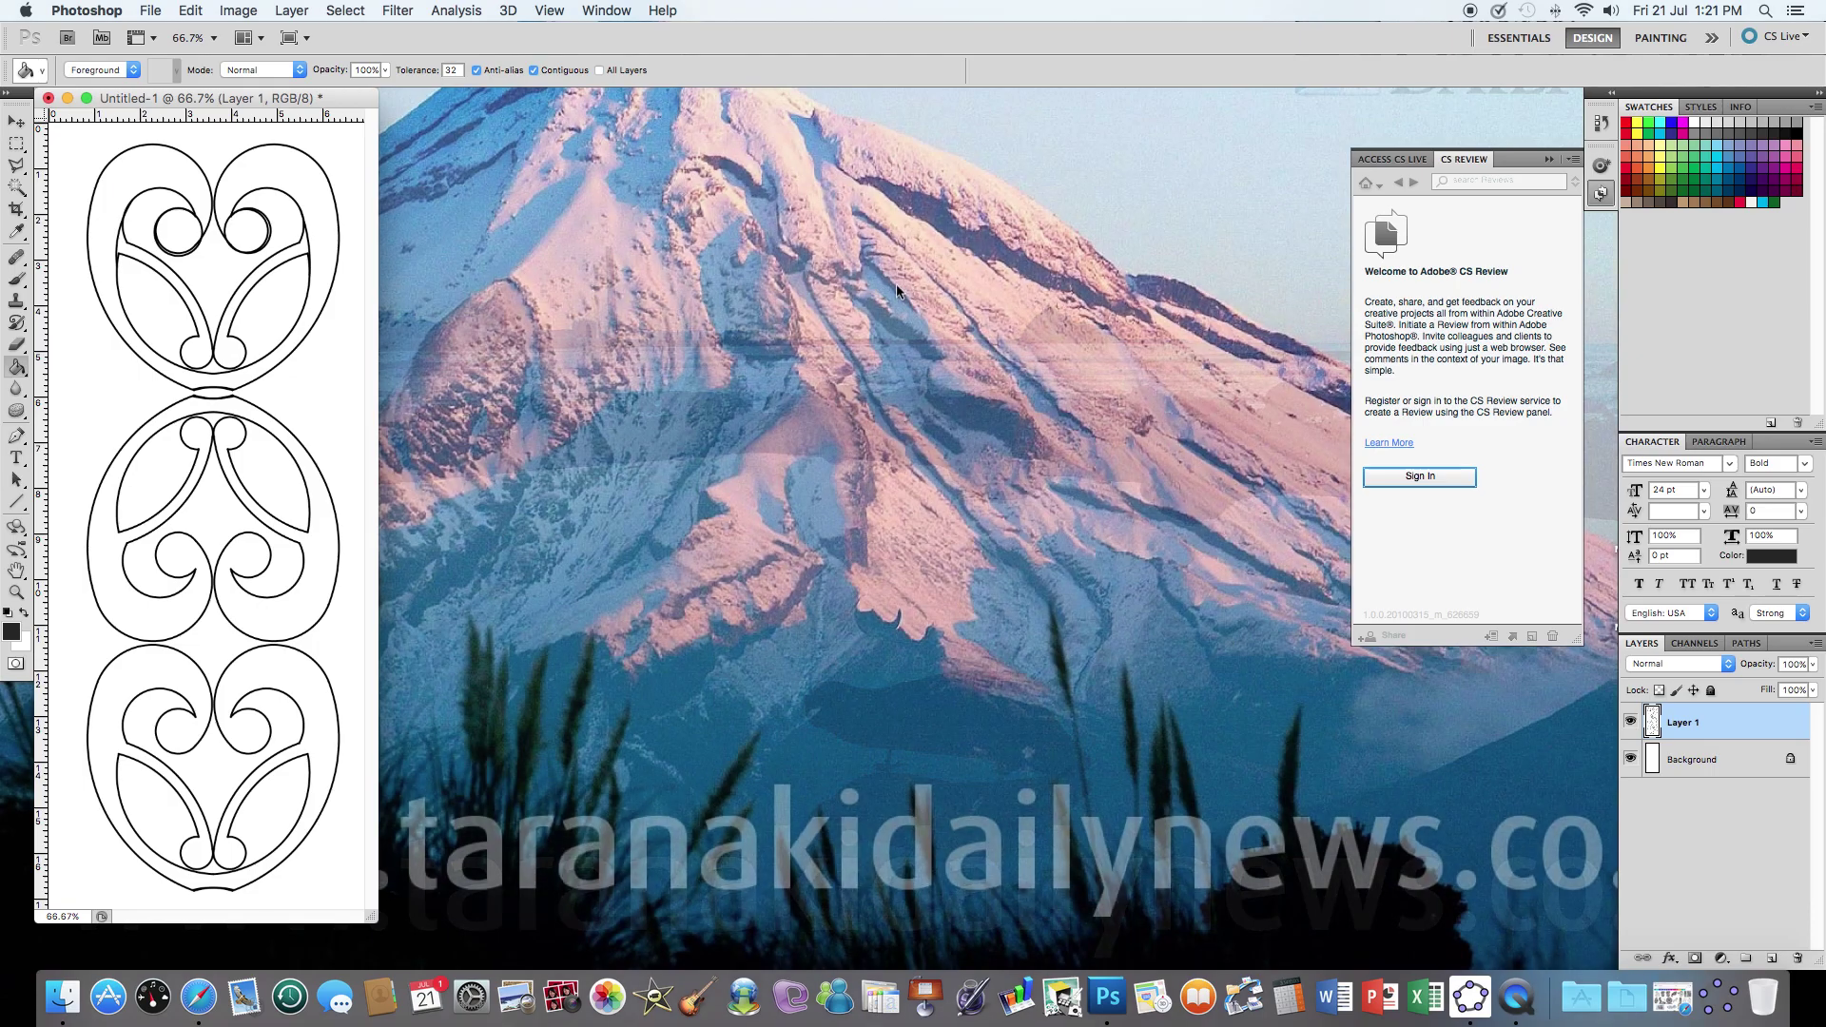
Fill the two round eyes of the upper motif with black using the Paint Bucket
click(1797, 134)
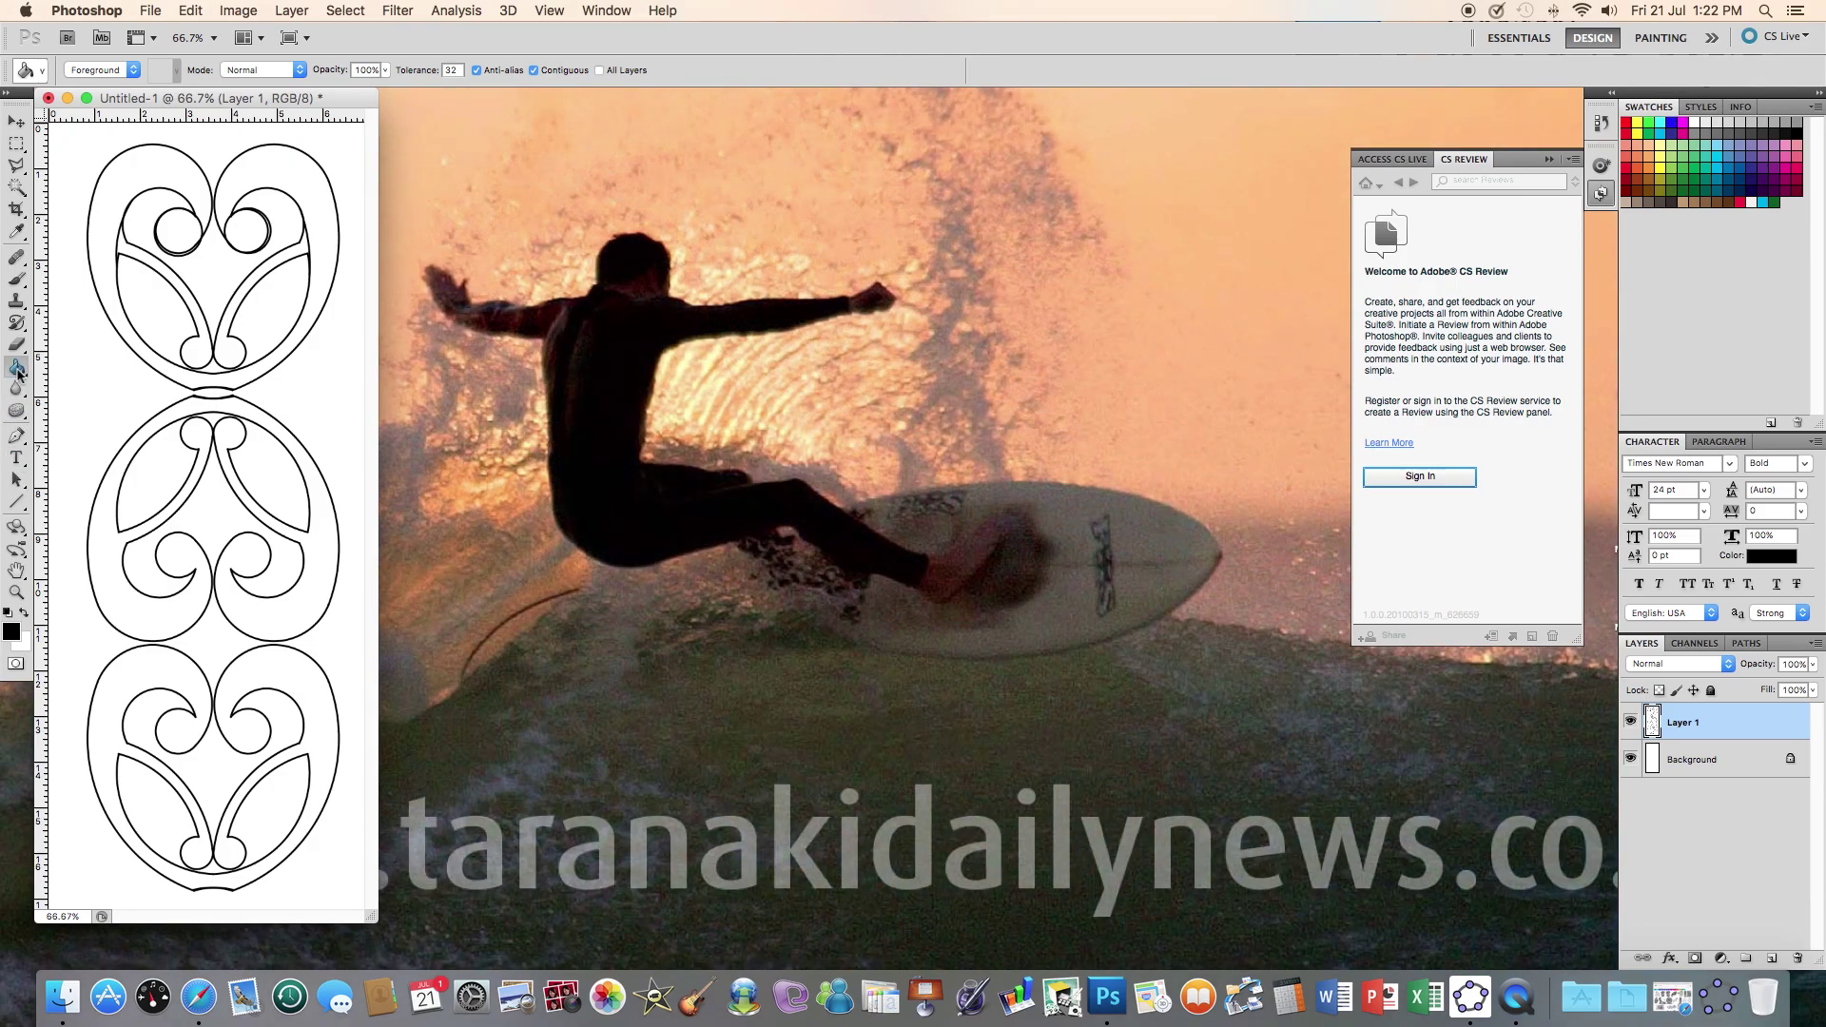
click(246, 229)
click(172, 233)
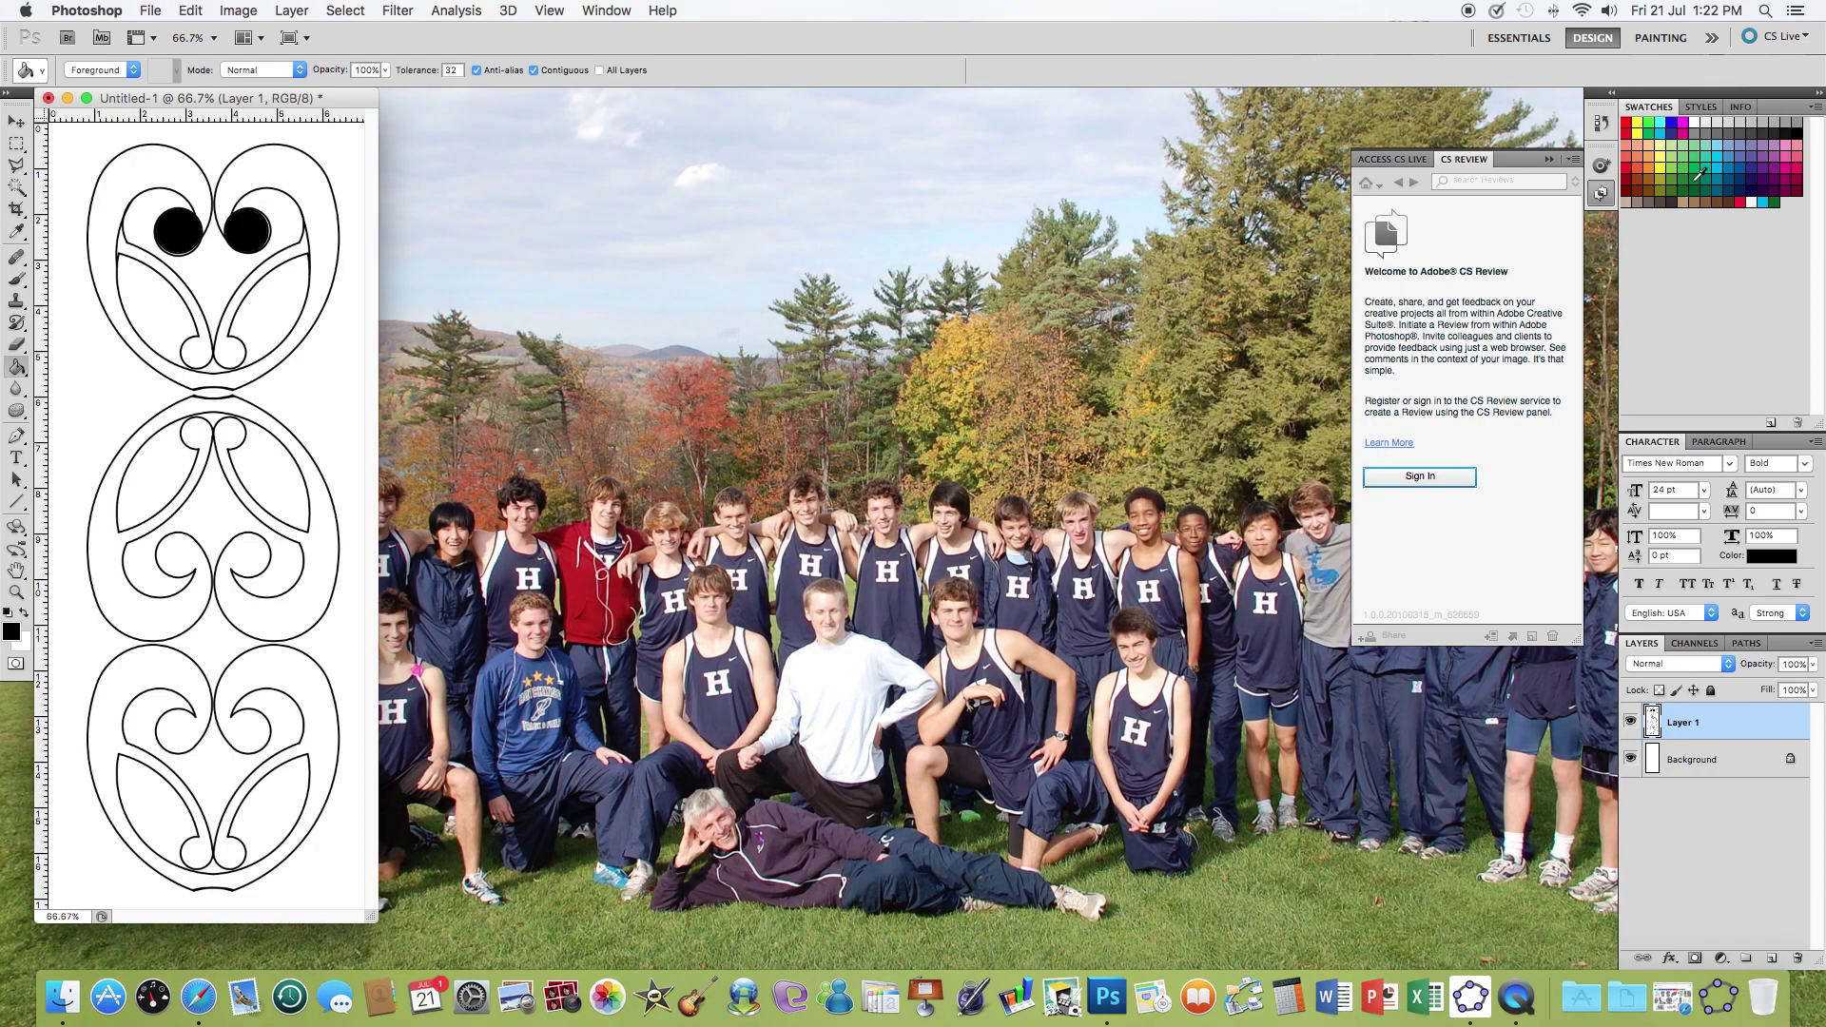
Fill the upper motif's two curved bands with red, undoing the stray fill that recolours its outlines
click(1628, 121)
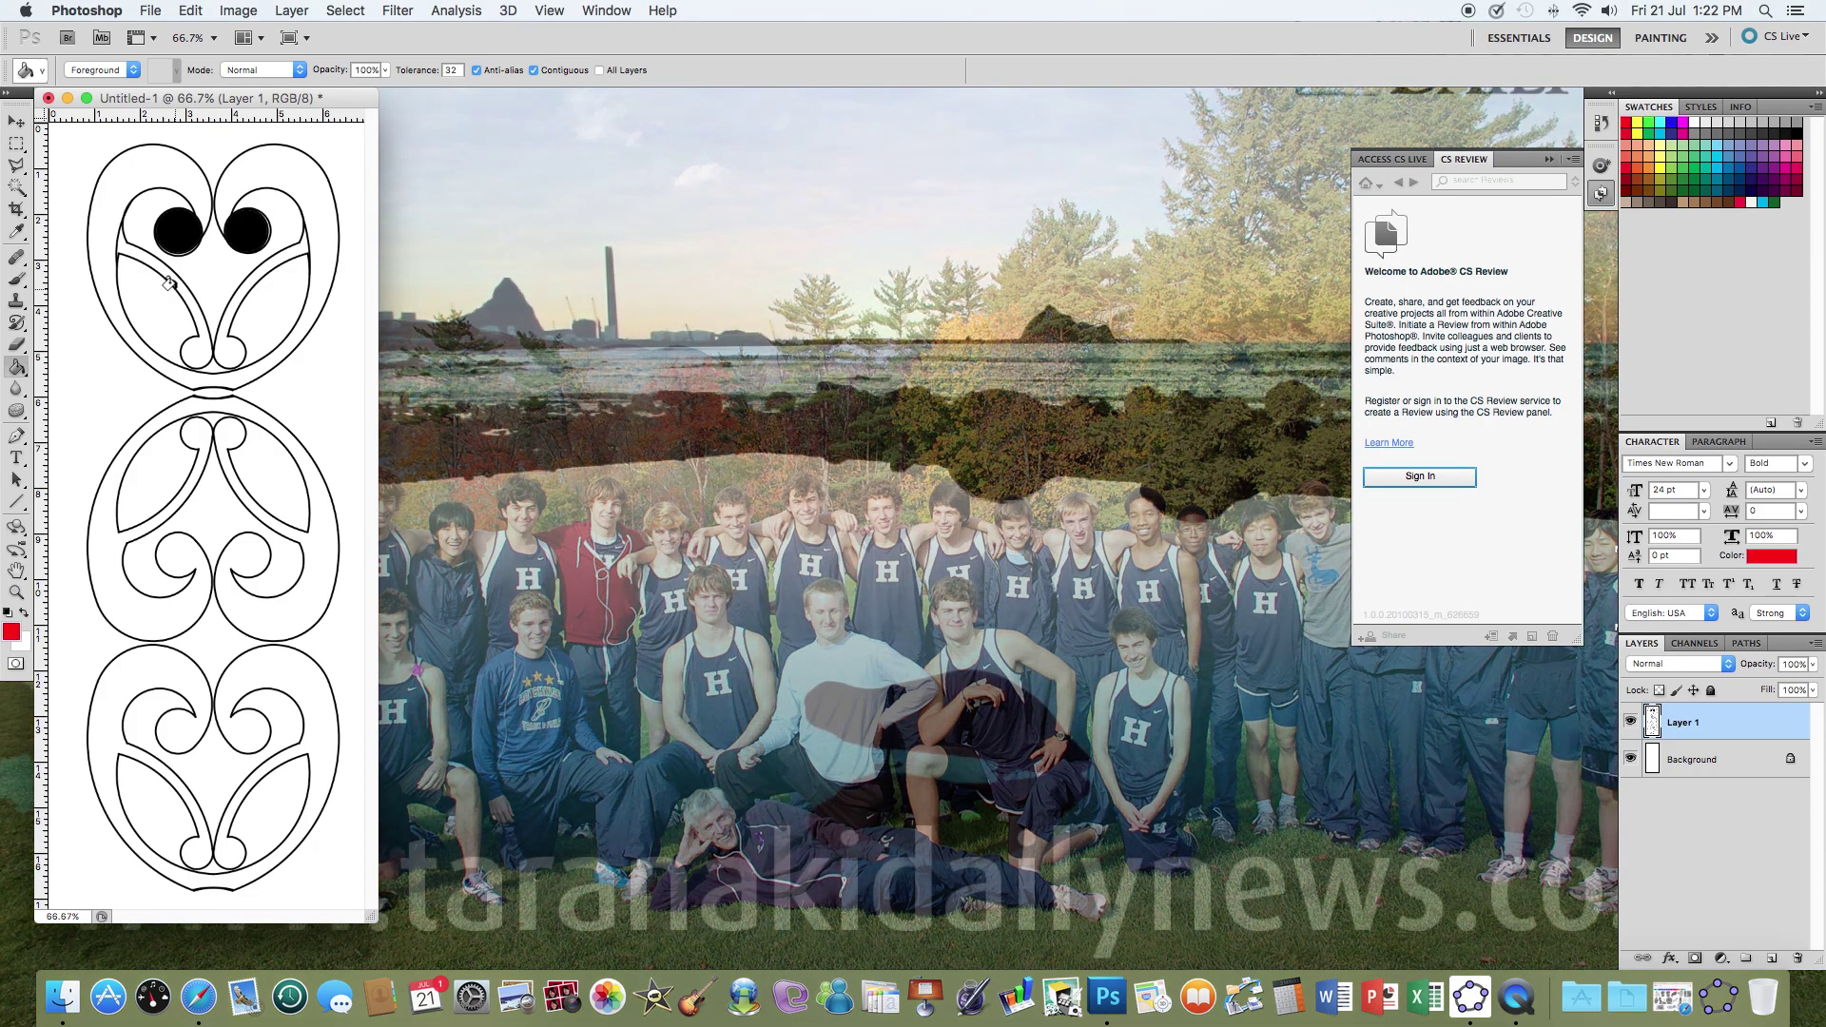
click(172, 283)
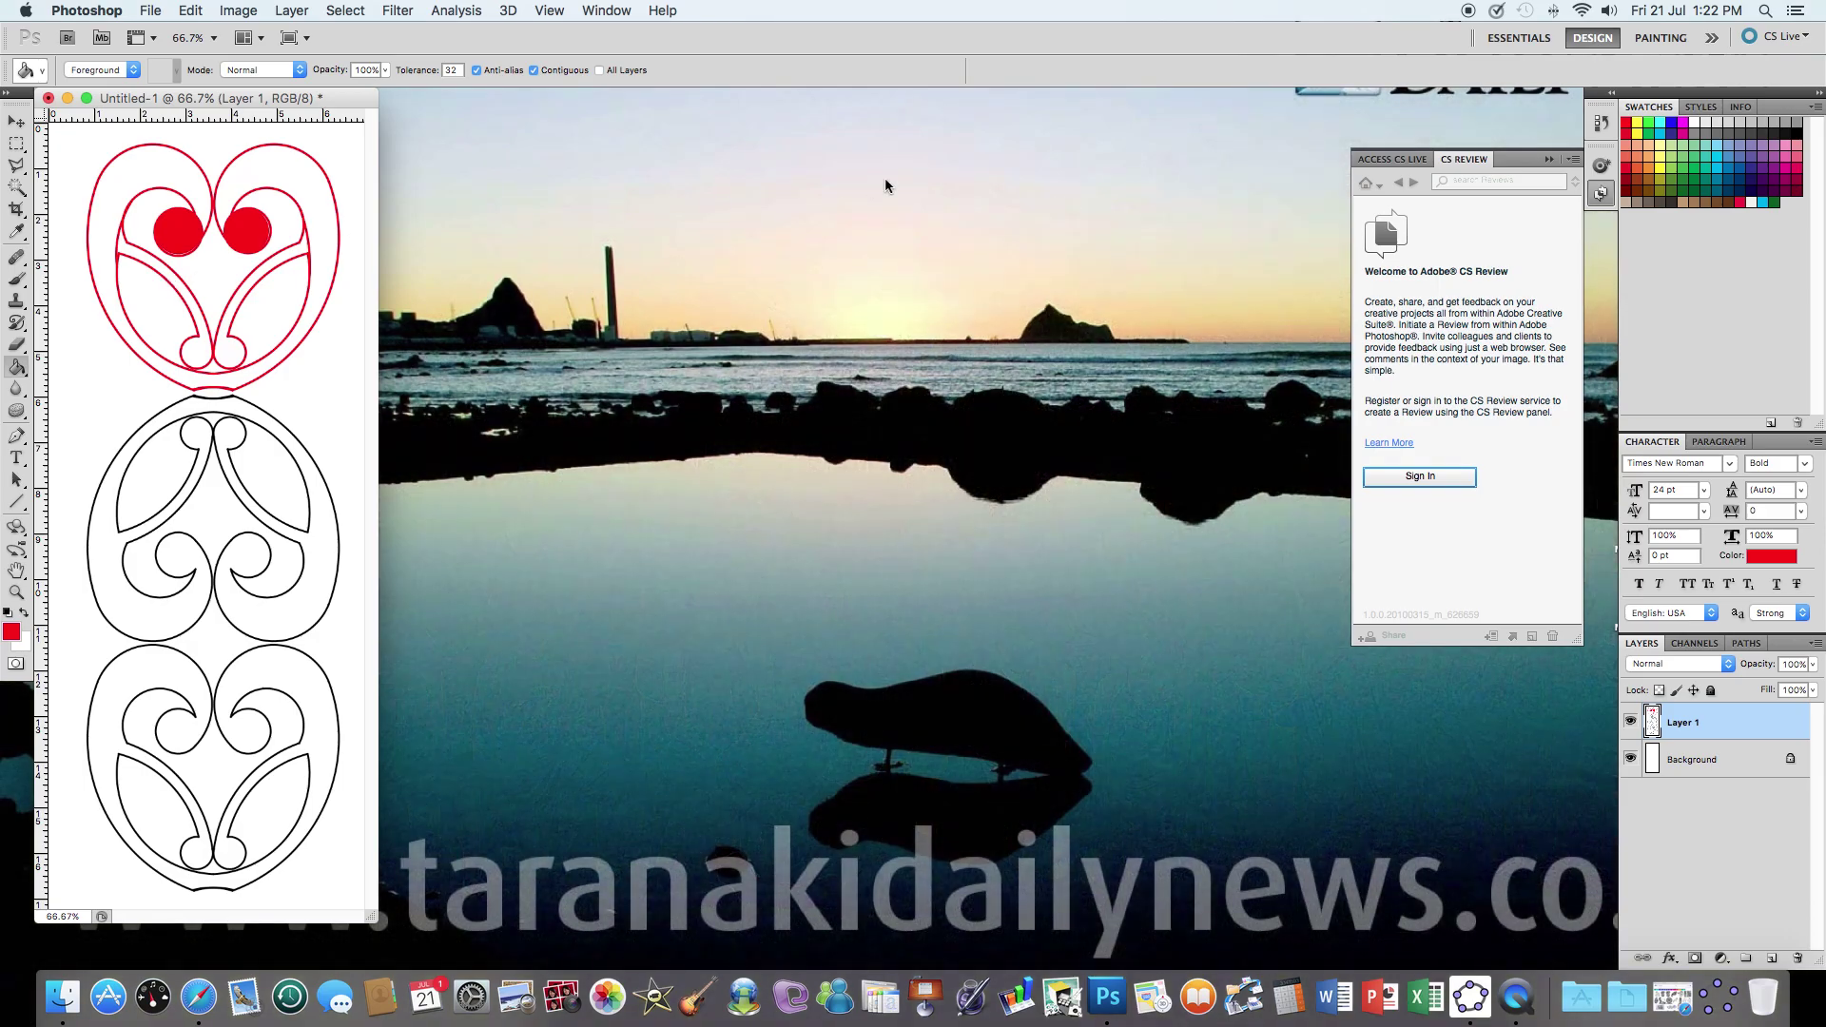
click(188, 14)
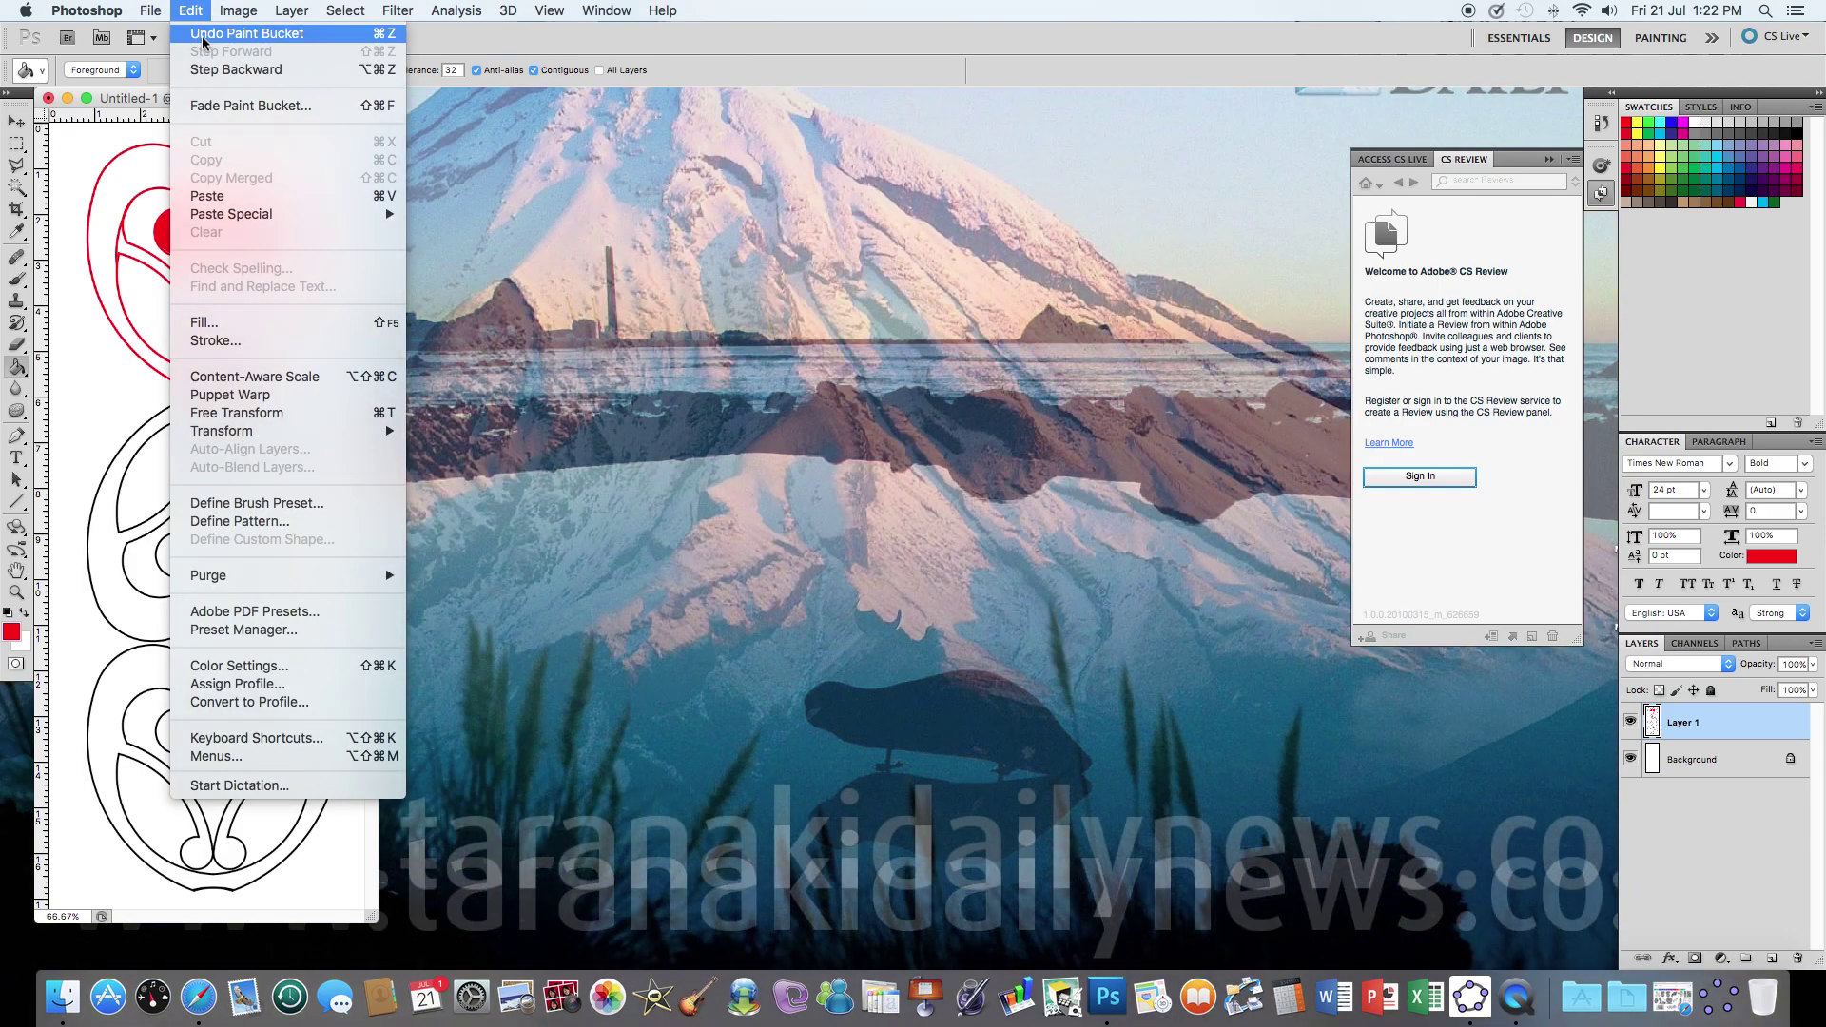
click(202, 35)
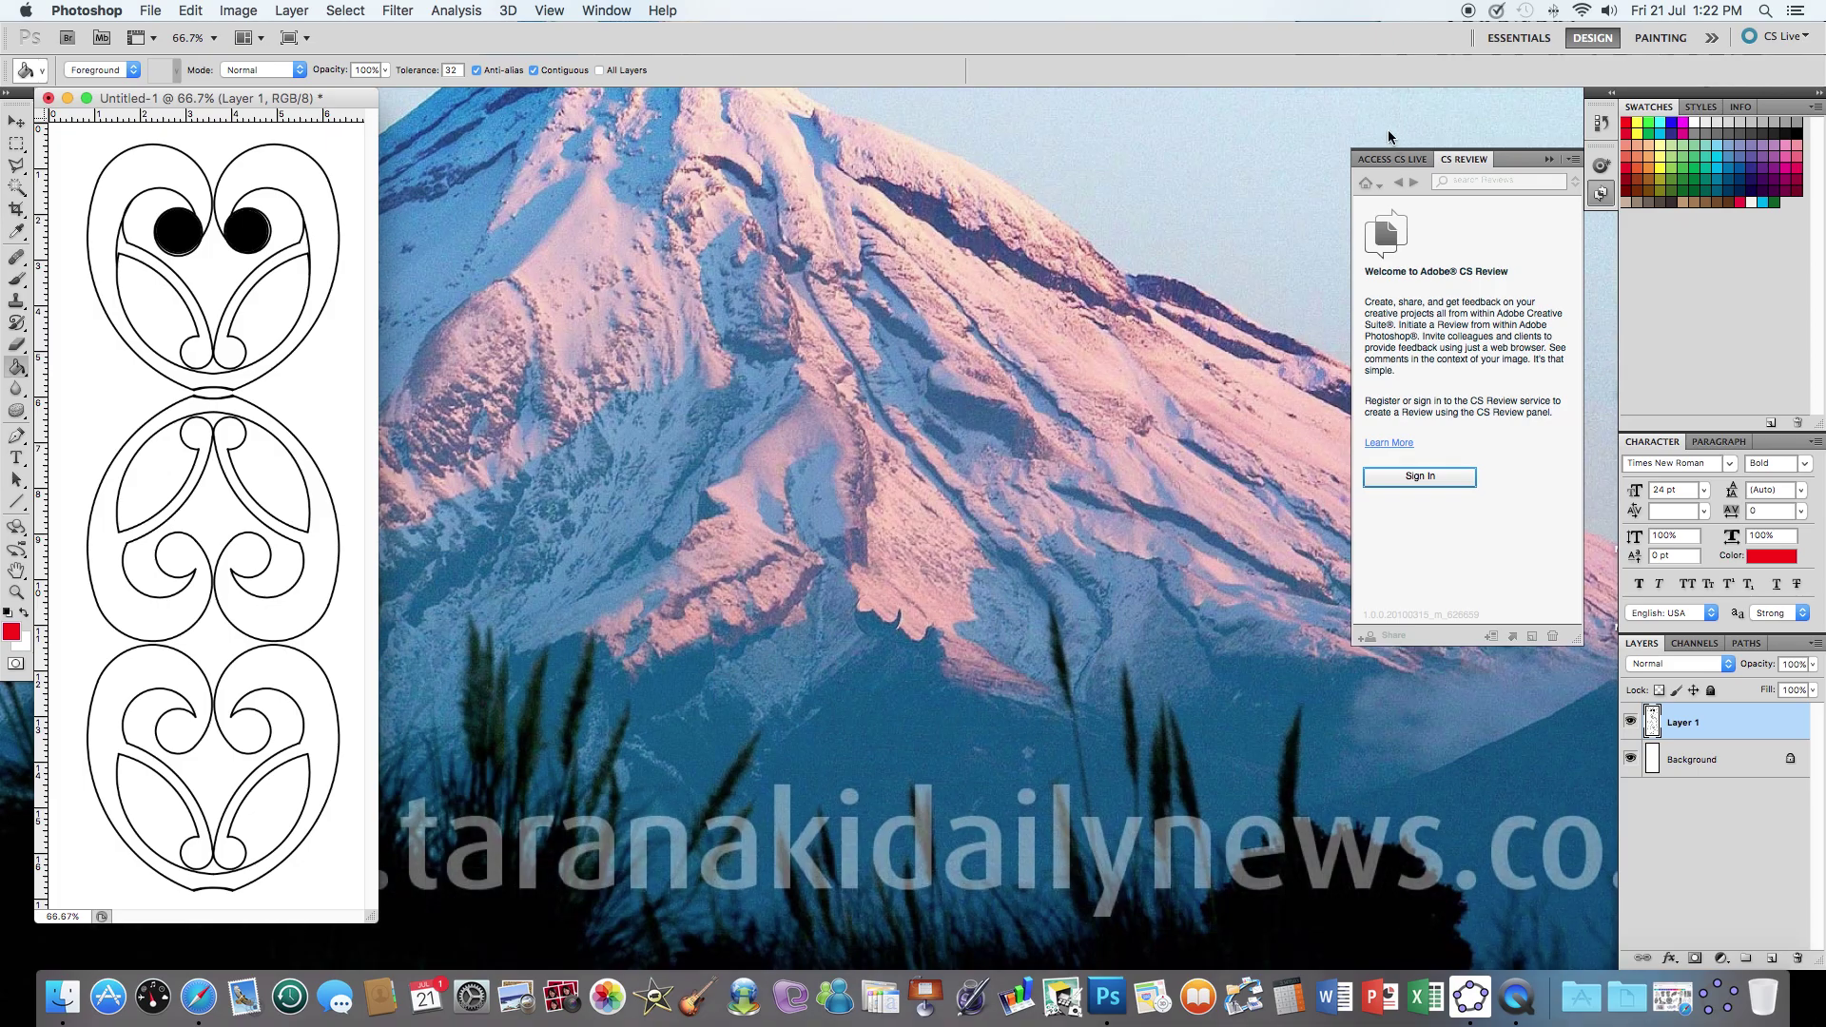
click(298, 247)
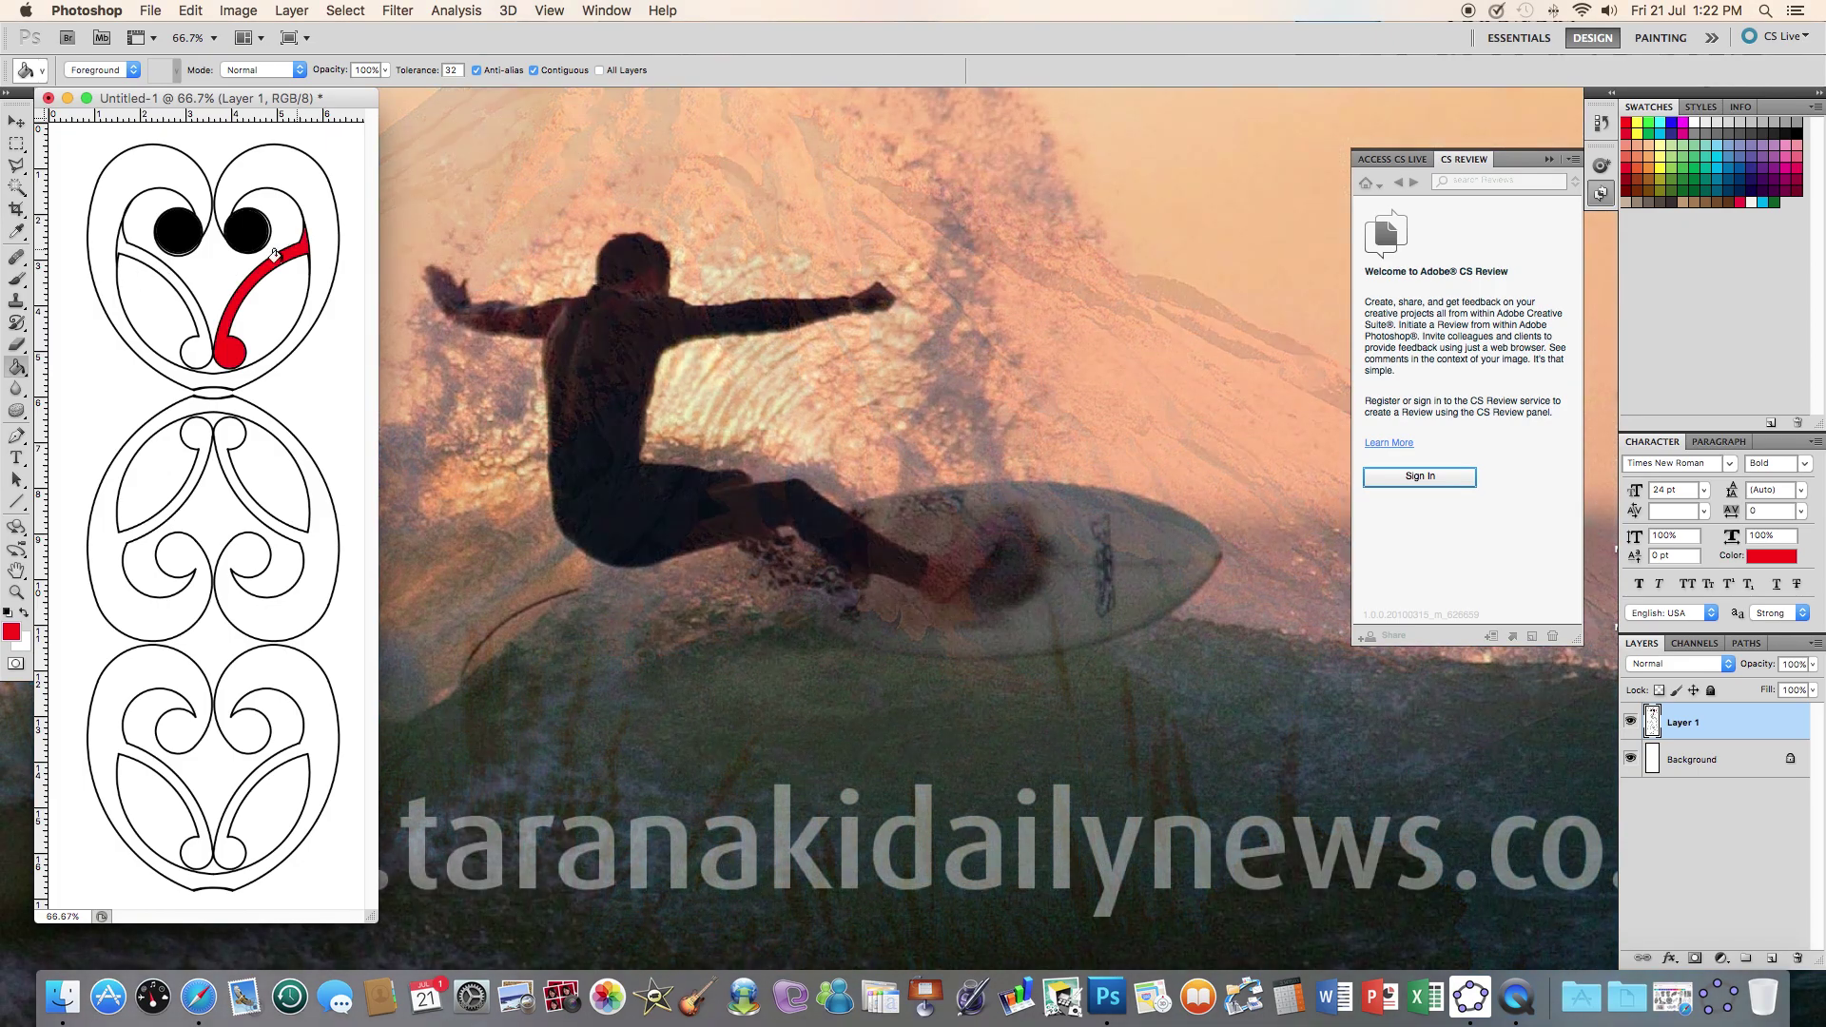
click(117, 243)
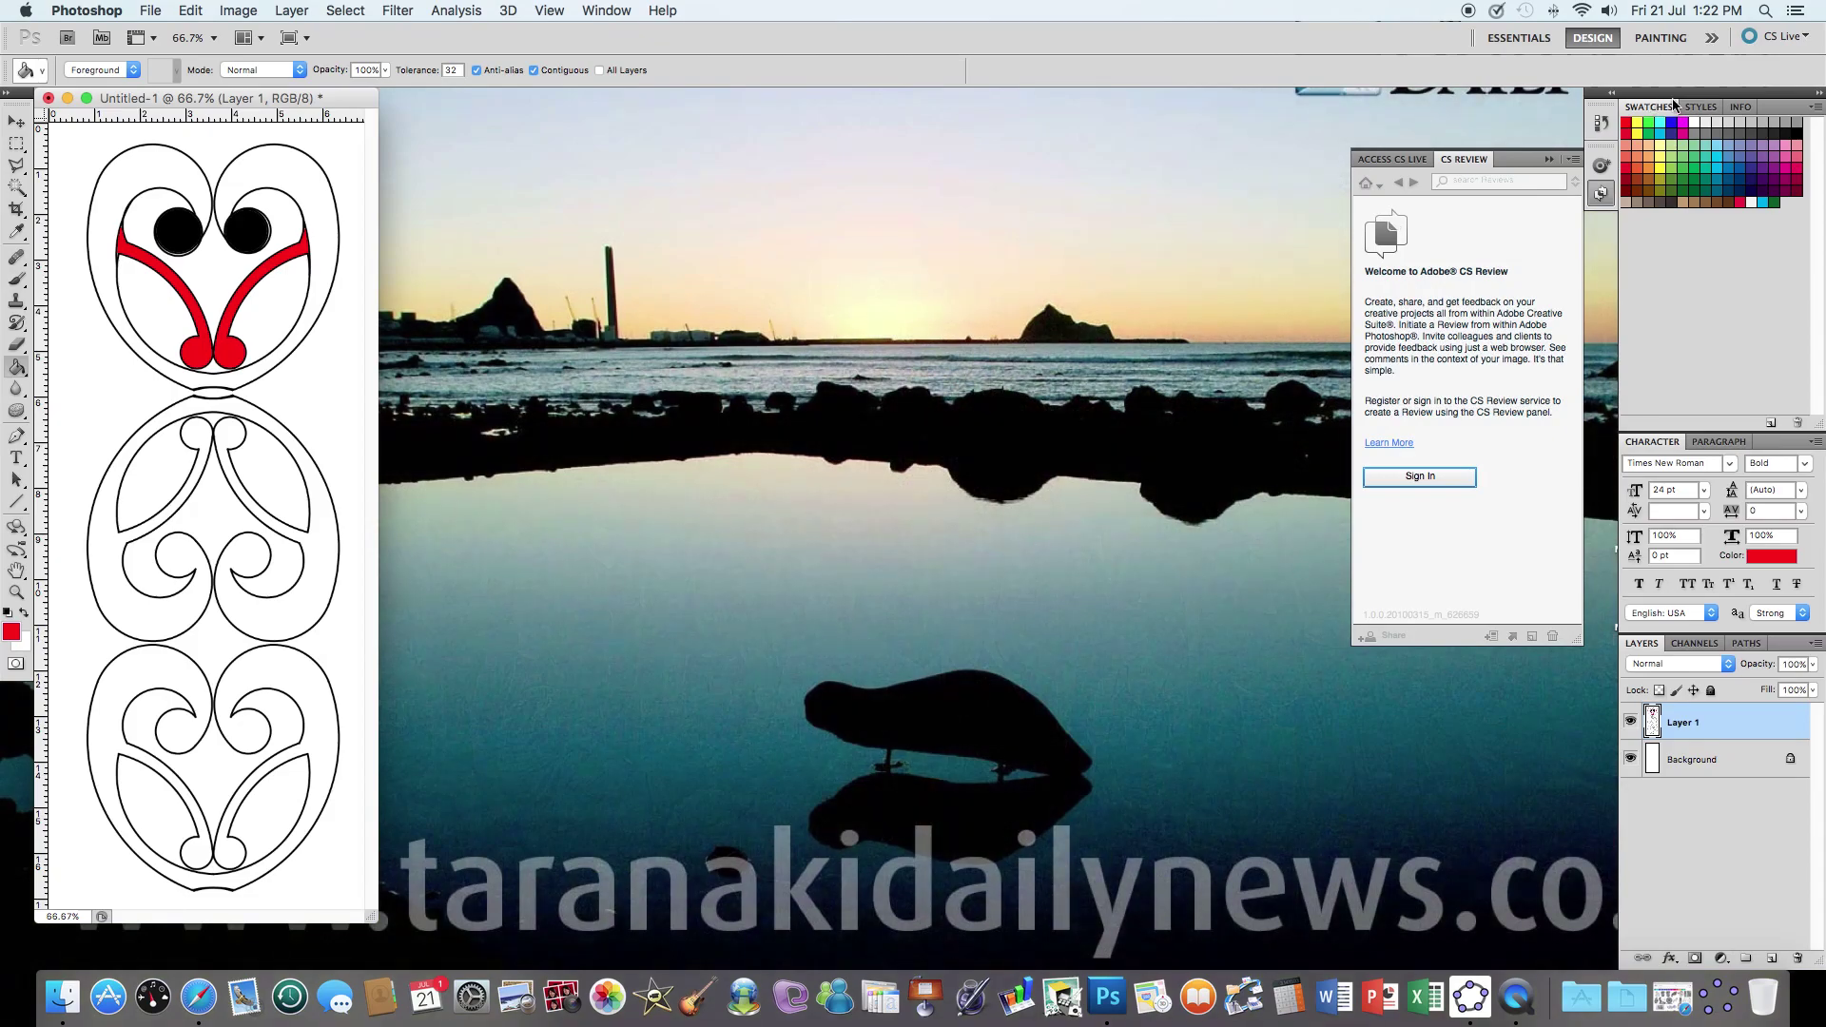
Fill the upper motif's two curved bands with white, undoing the stray white fill of its outlines
click(1697, 121)
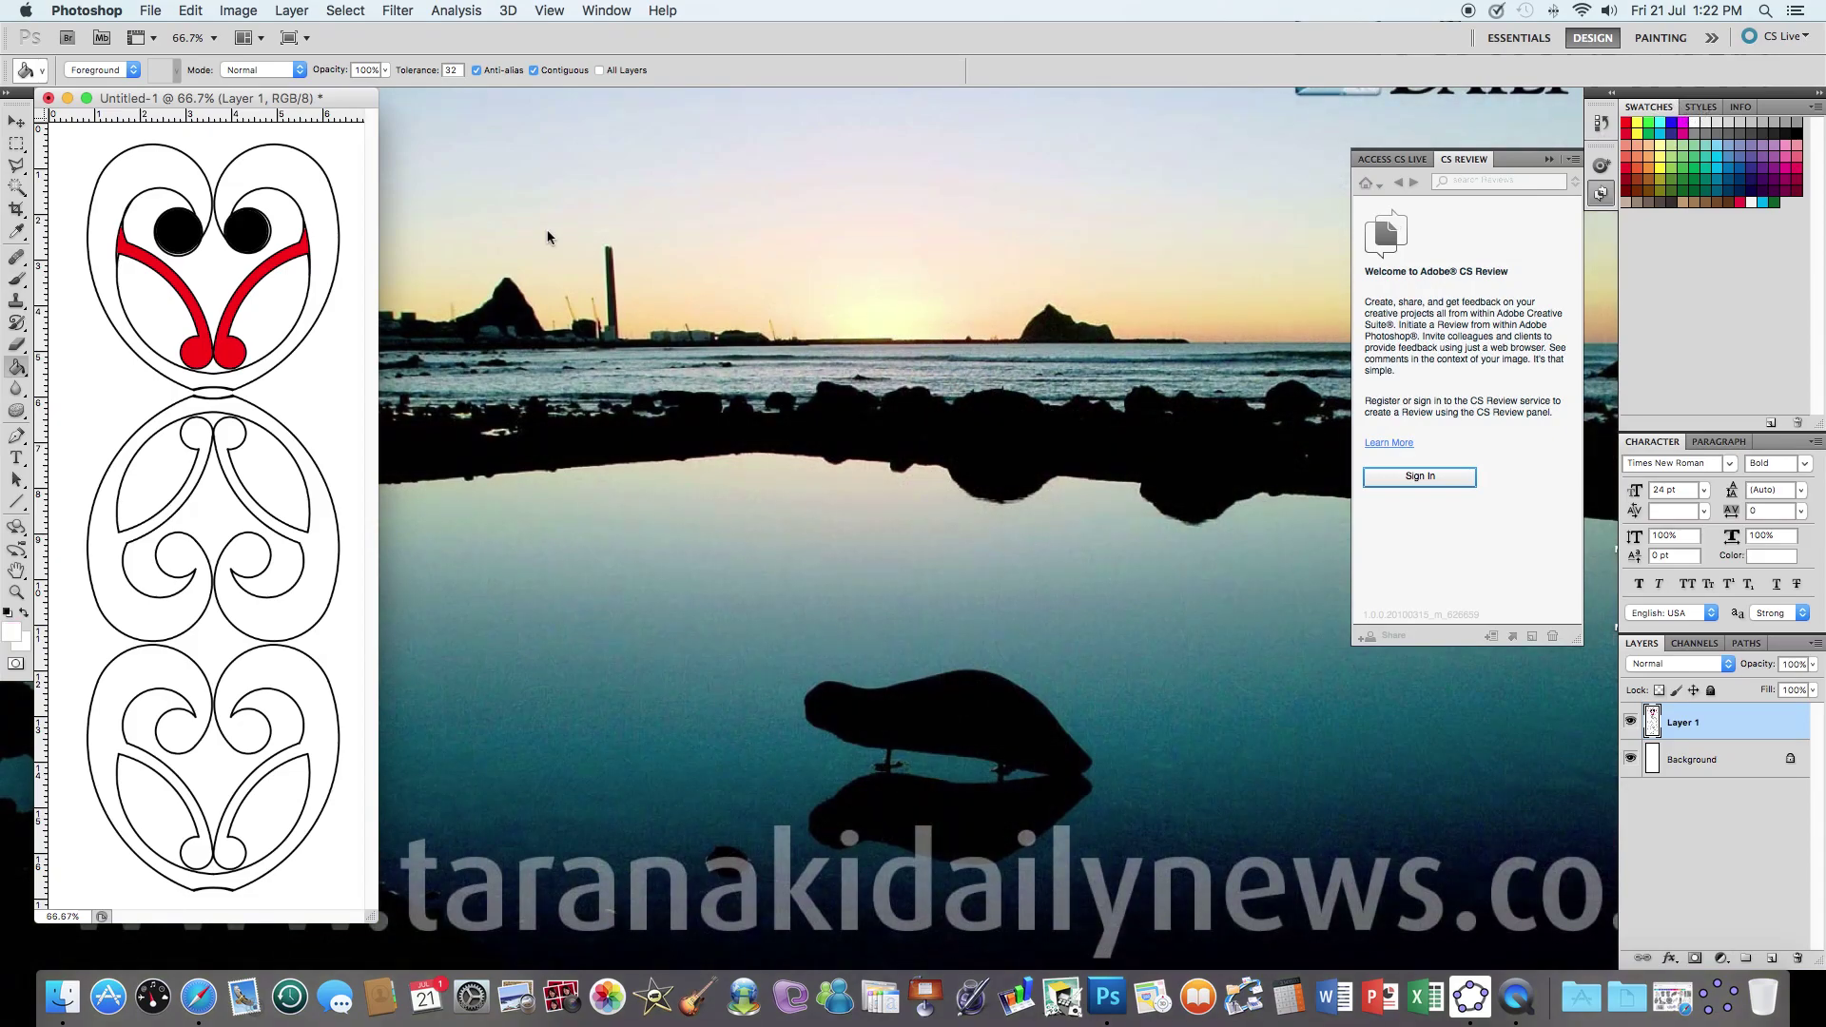
click(152, 266)
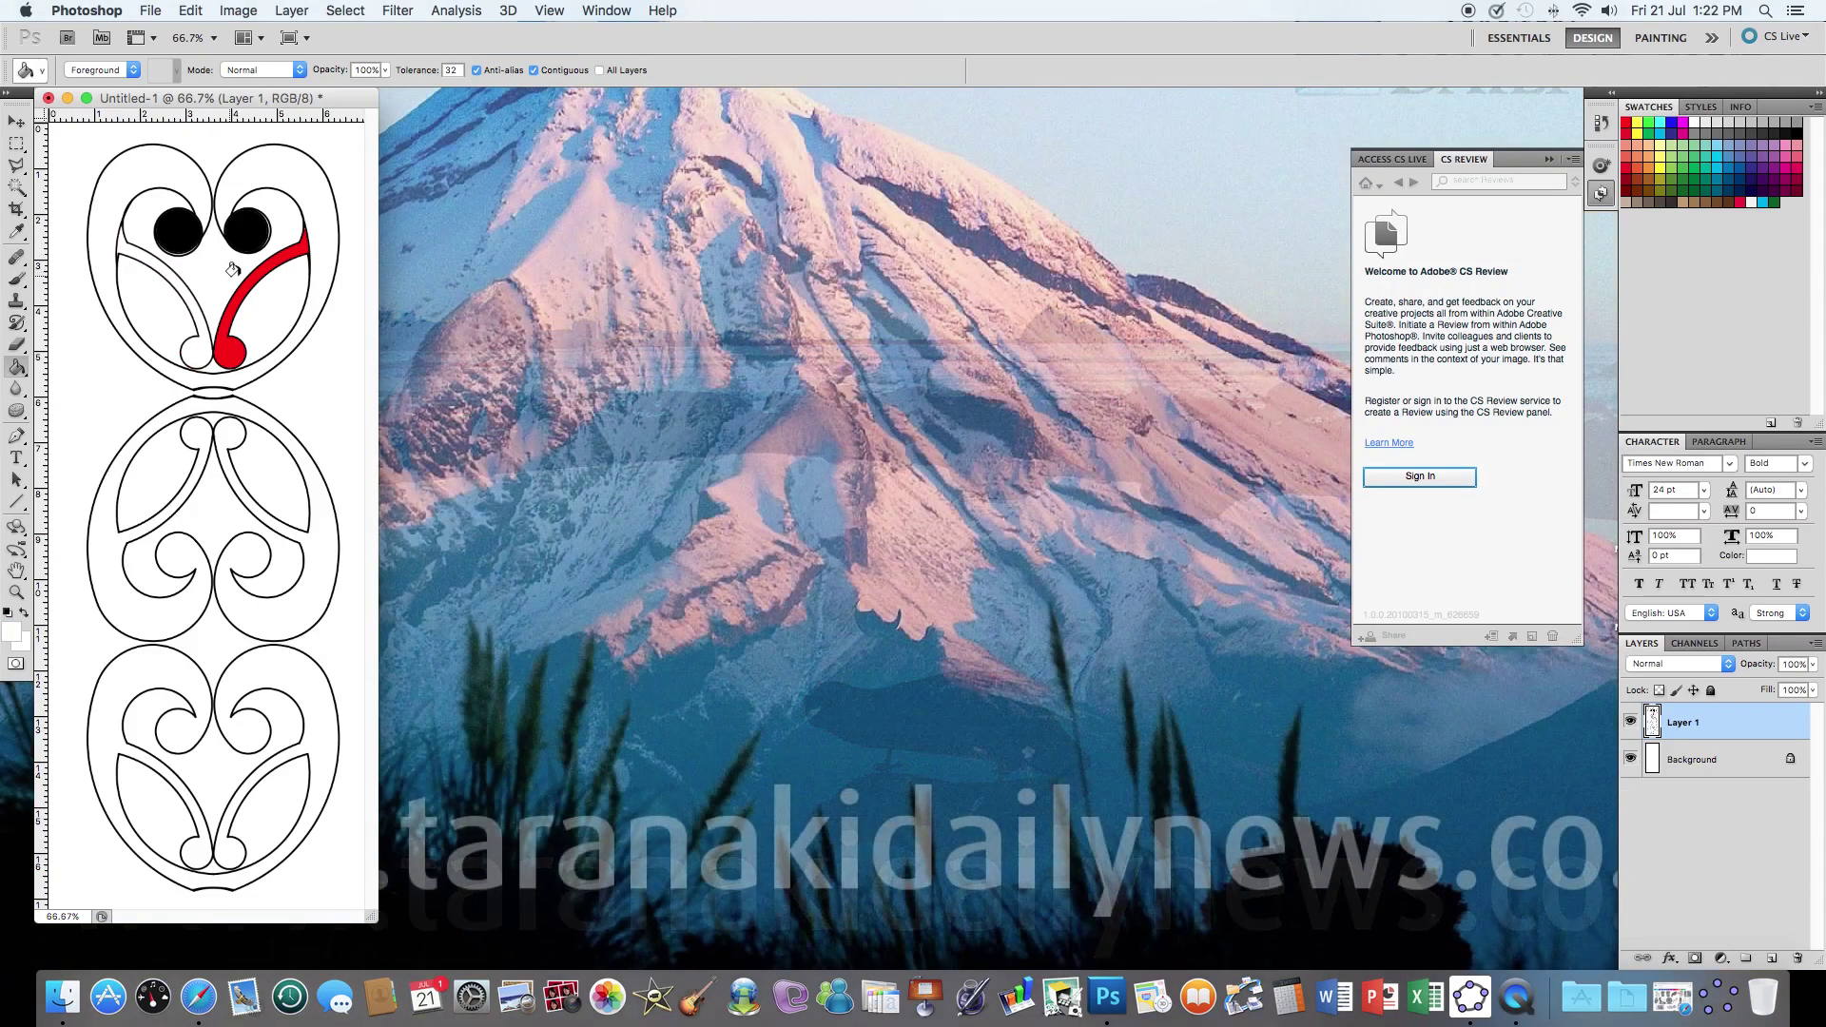
click(254, 259)
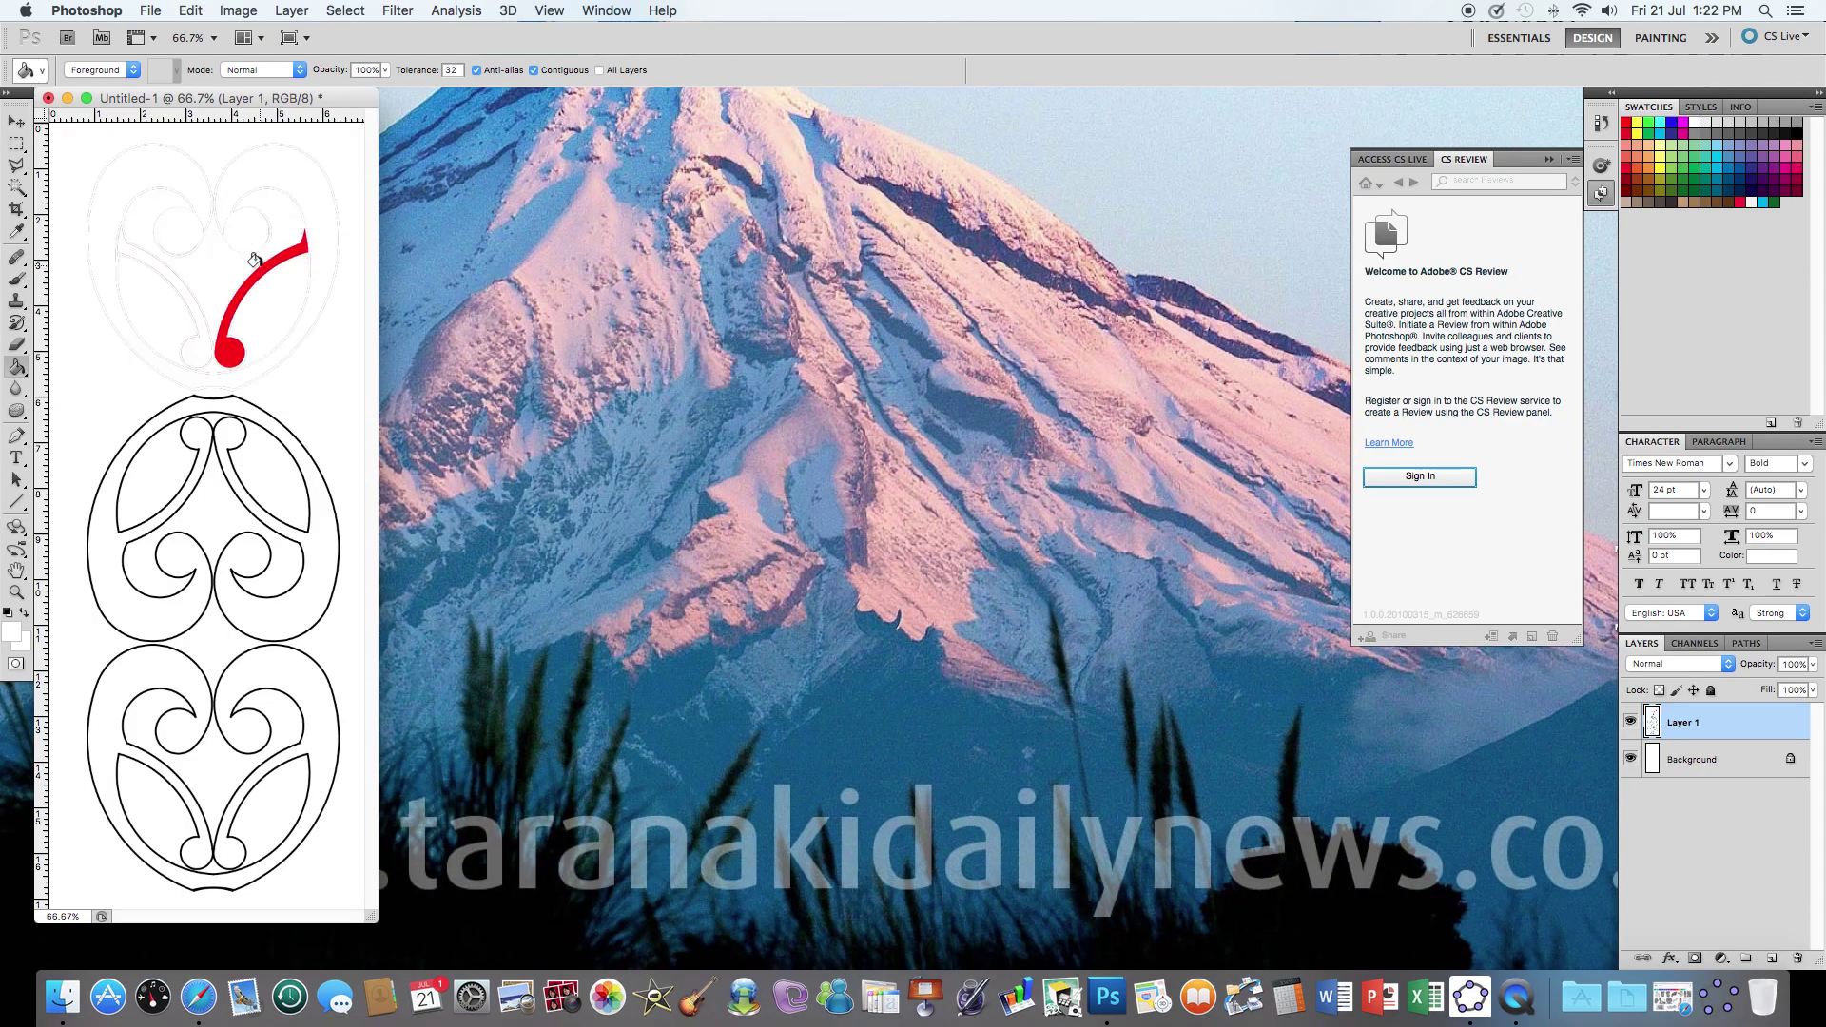
click(190, 10)
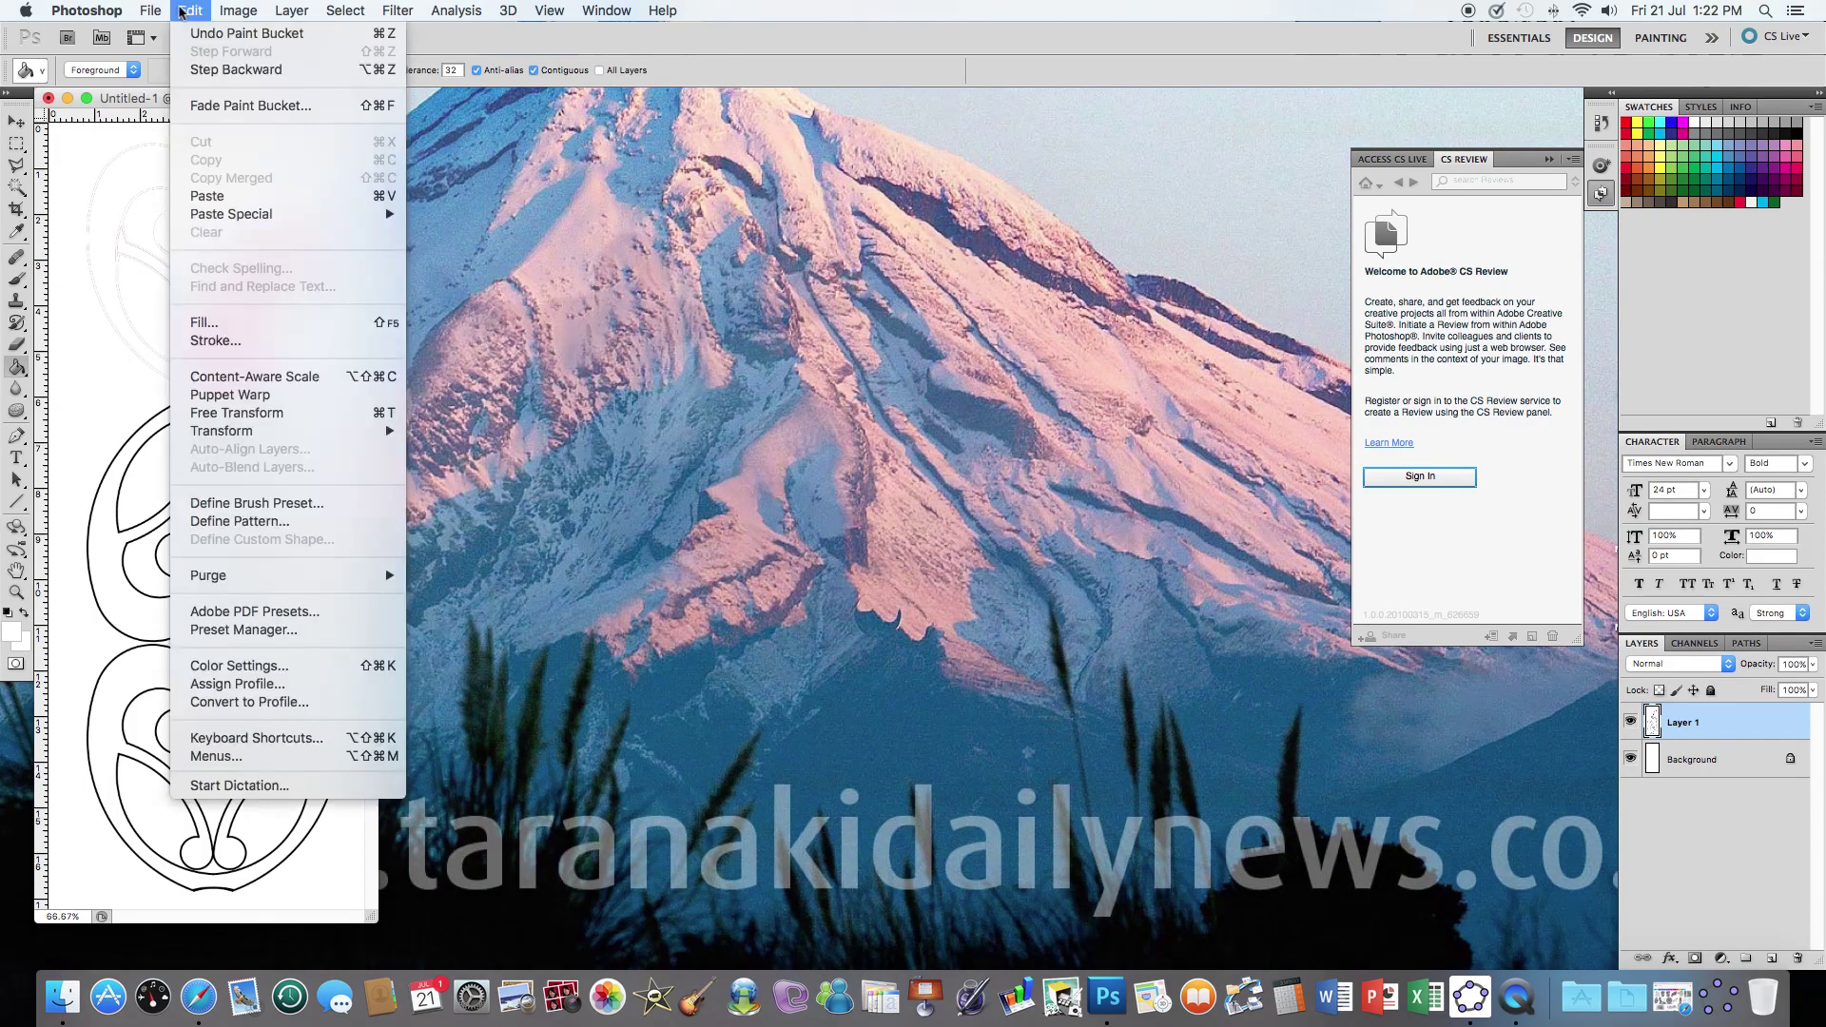
click(238, 32)
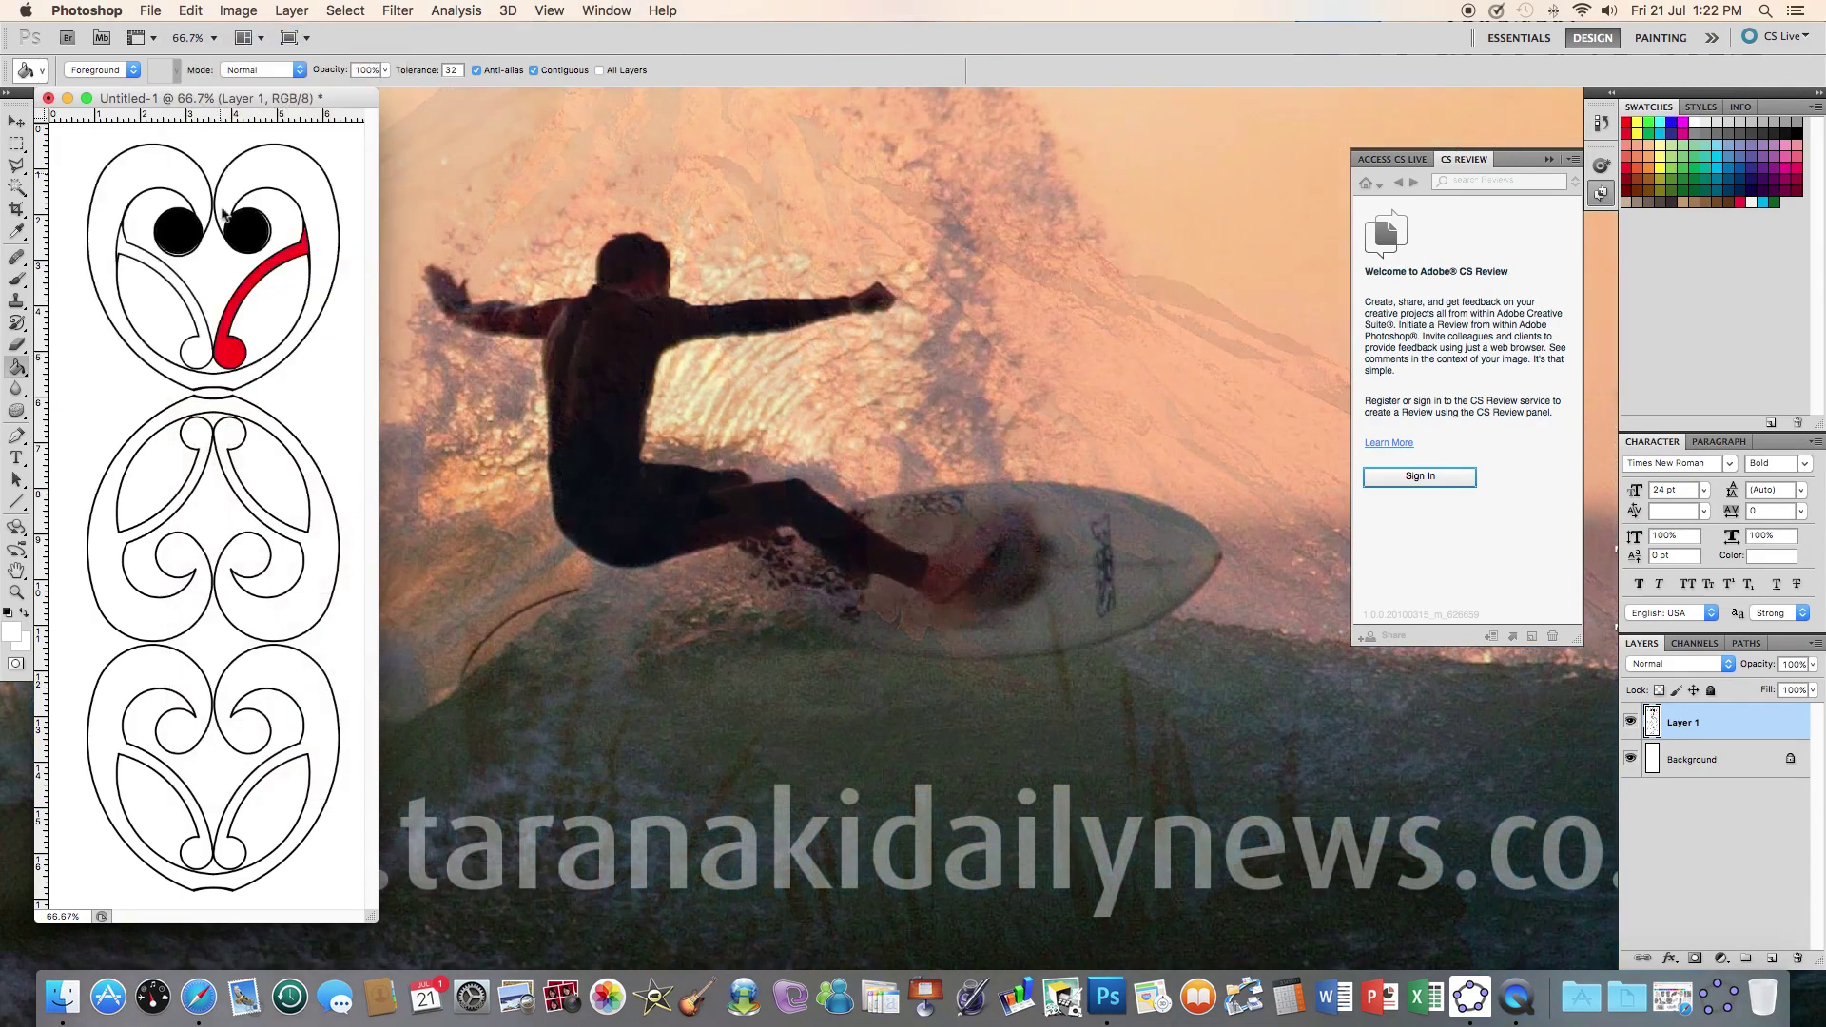
click(292, 243)
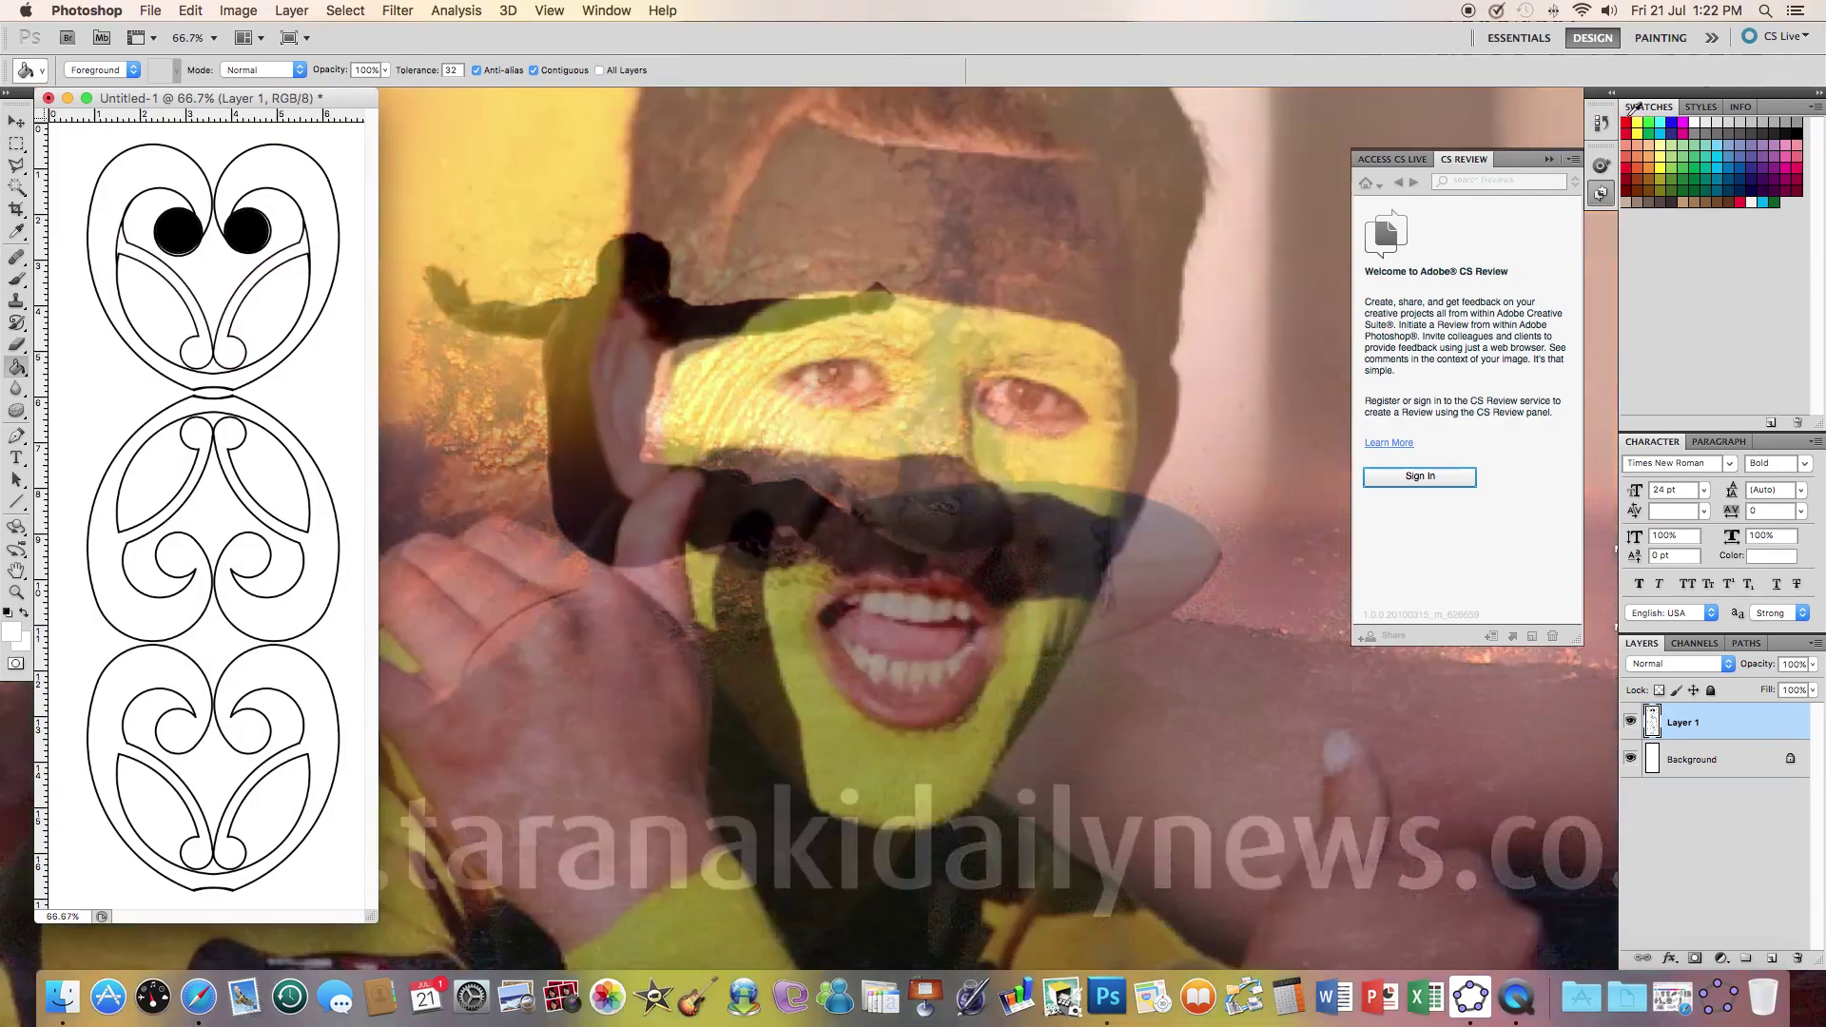
Fill the upper motif's two leaf shapes and the central area around the eyes with red
click(1626, 122)
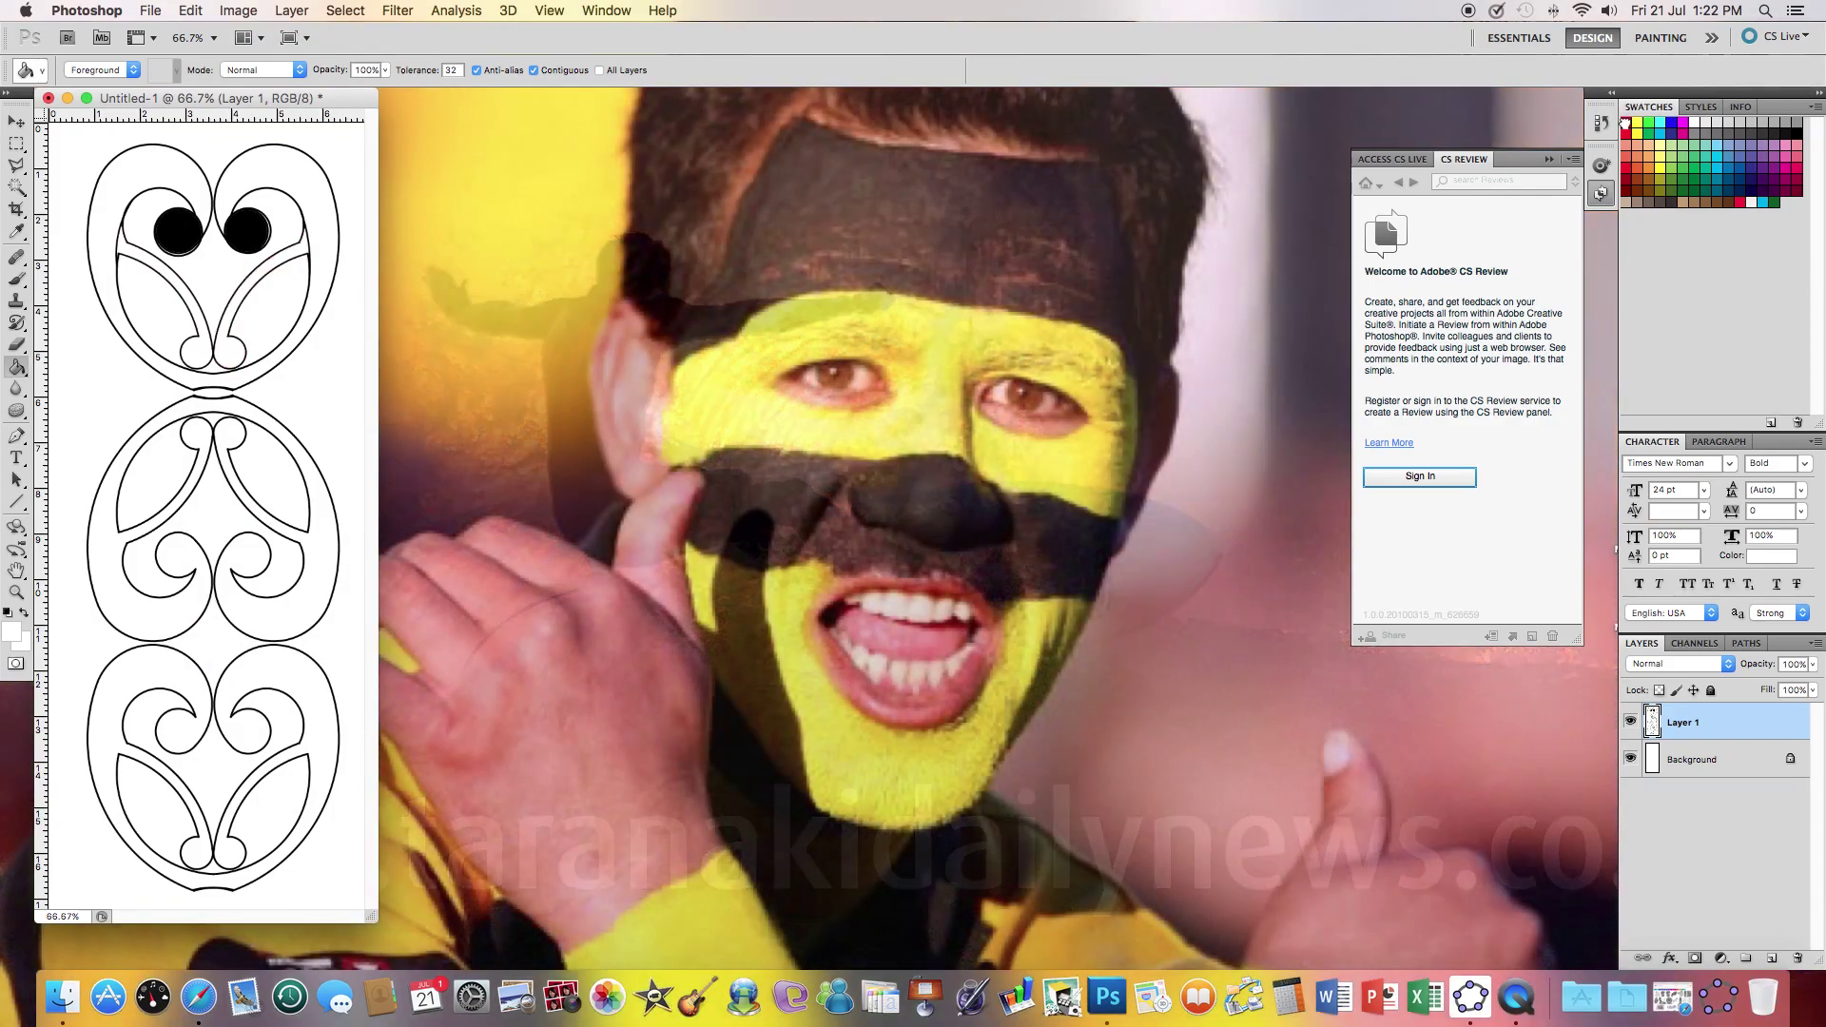
click(145, 304)
click(273, 306)
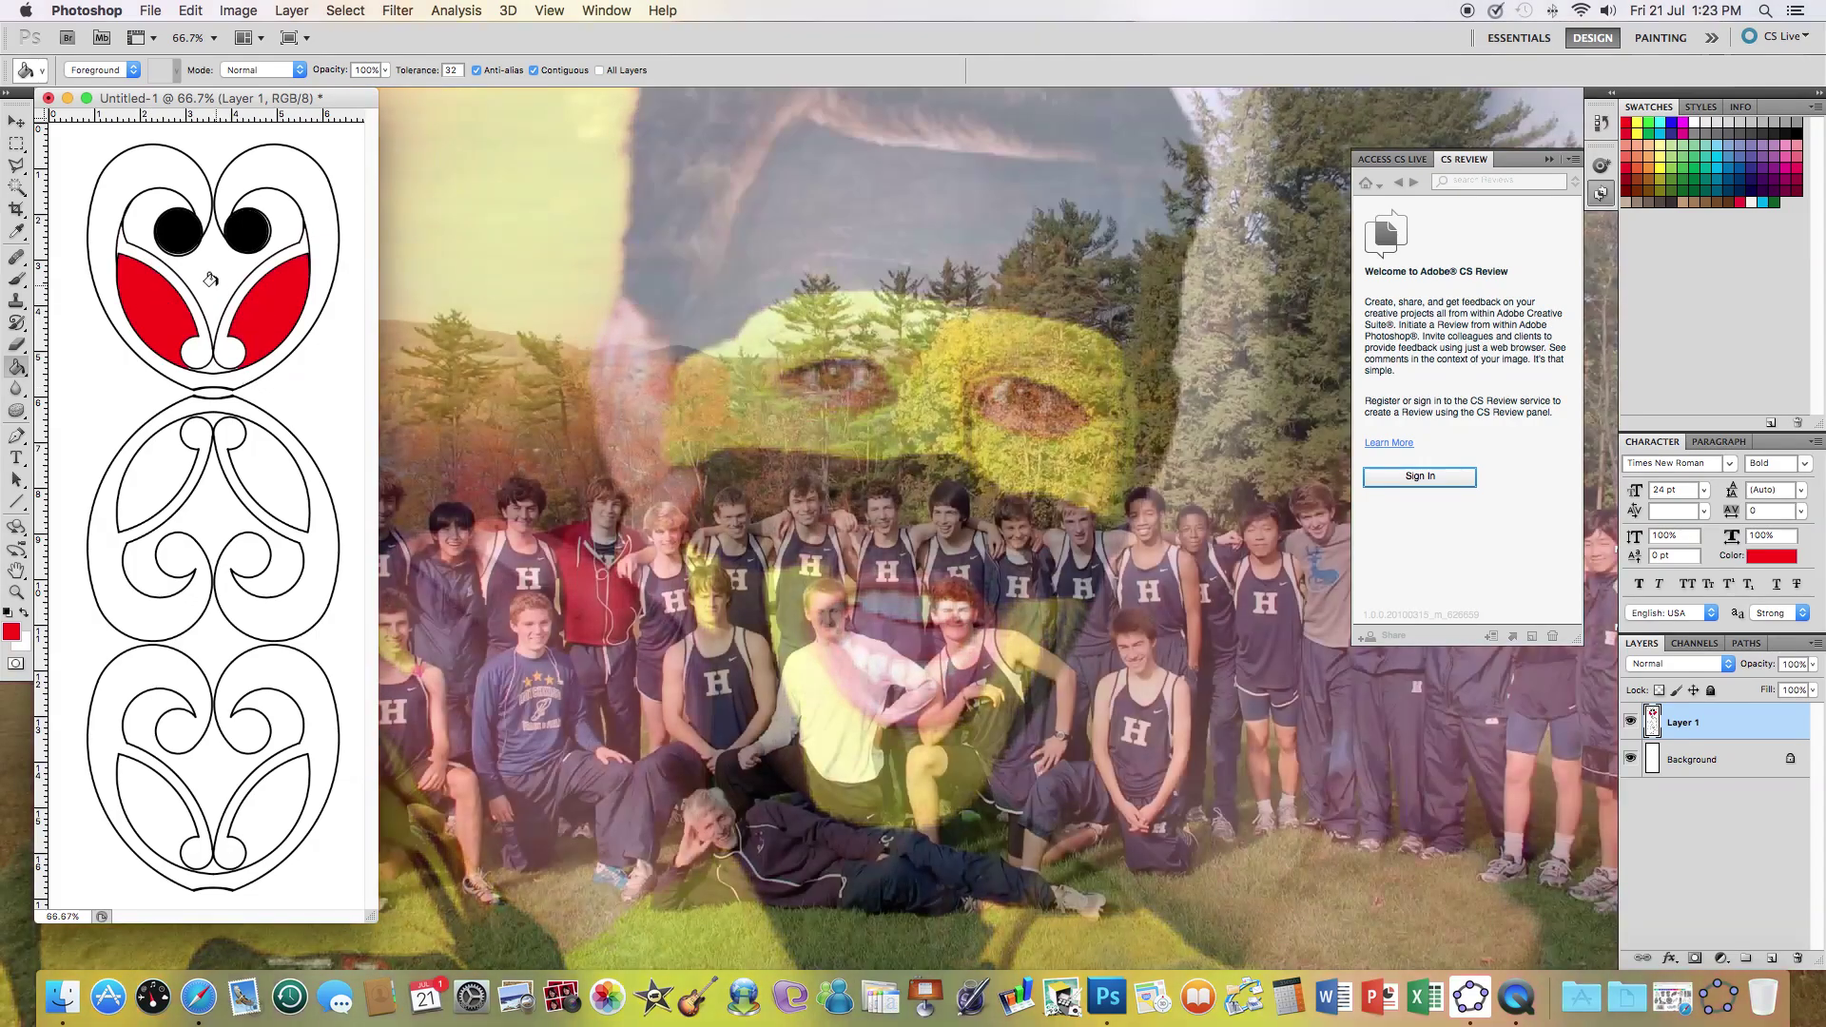
click(225, 288)
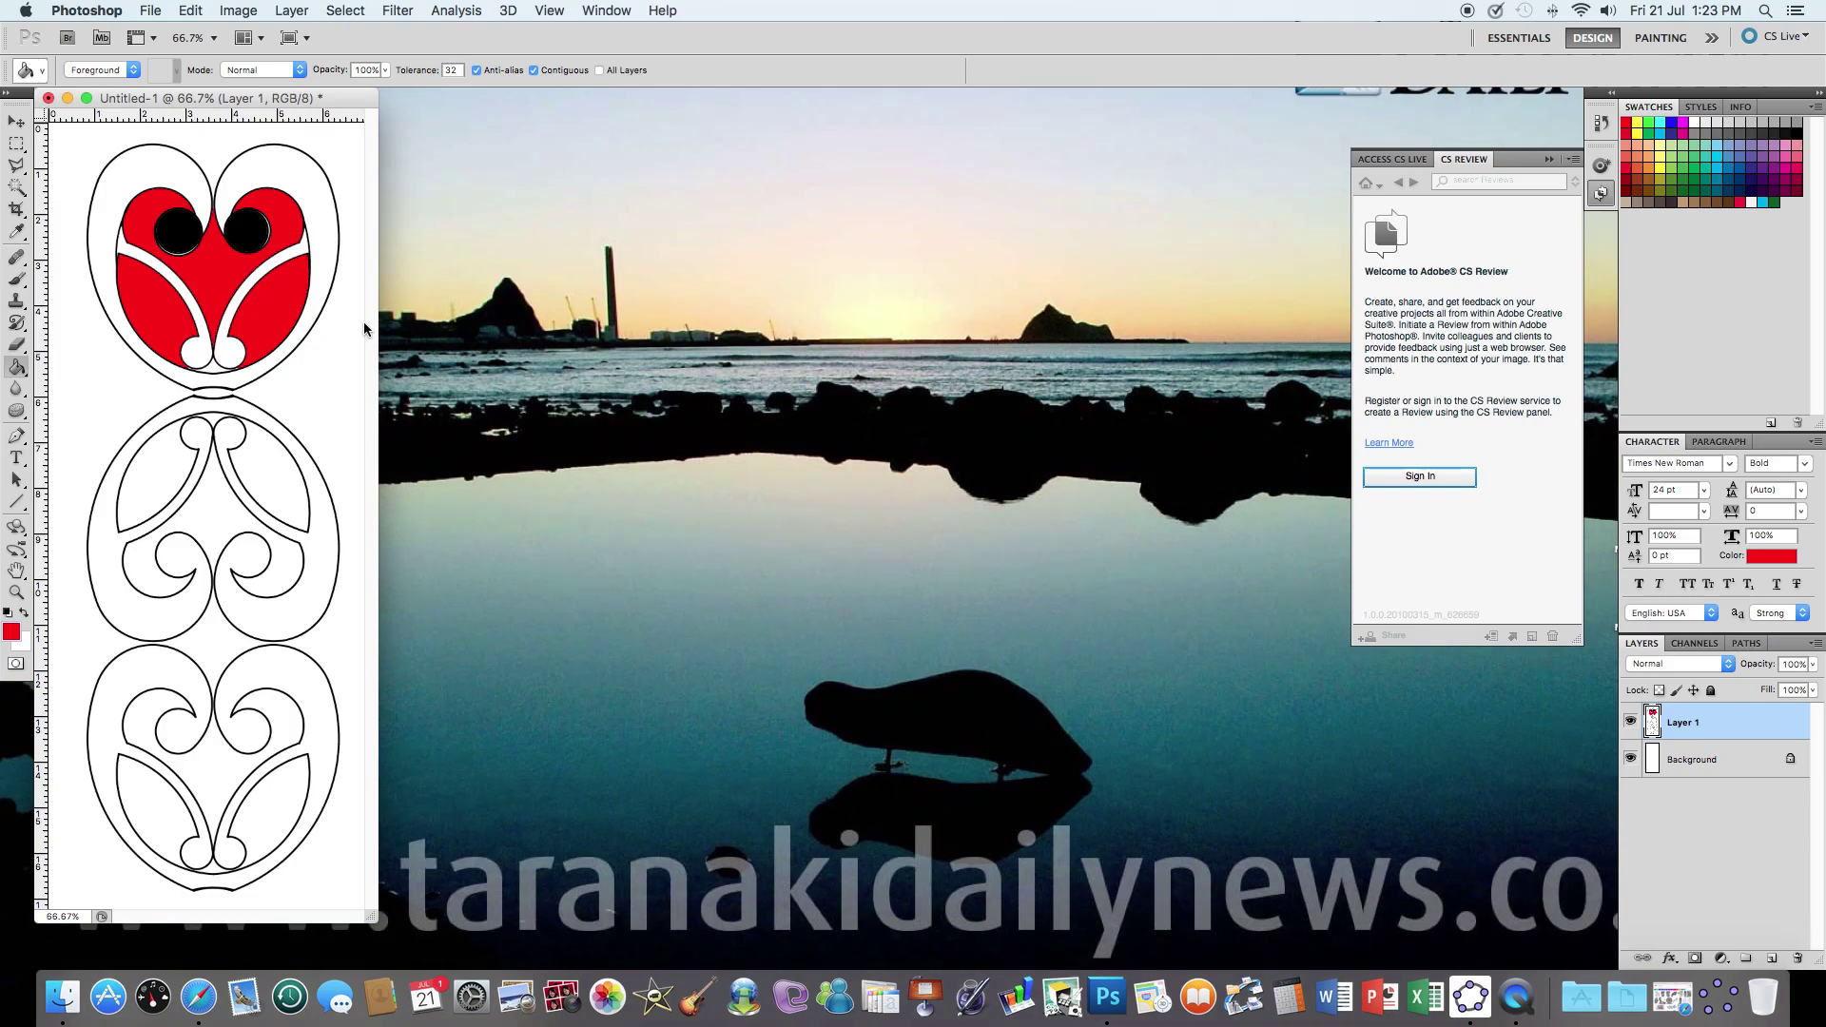
Fill the leaf shapes and central areas of the middle and lower motifs with red
click(198, 476)
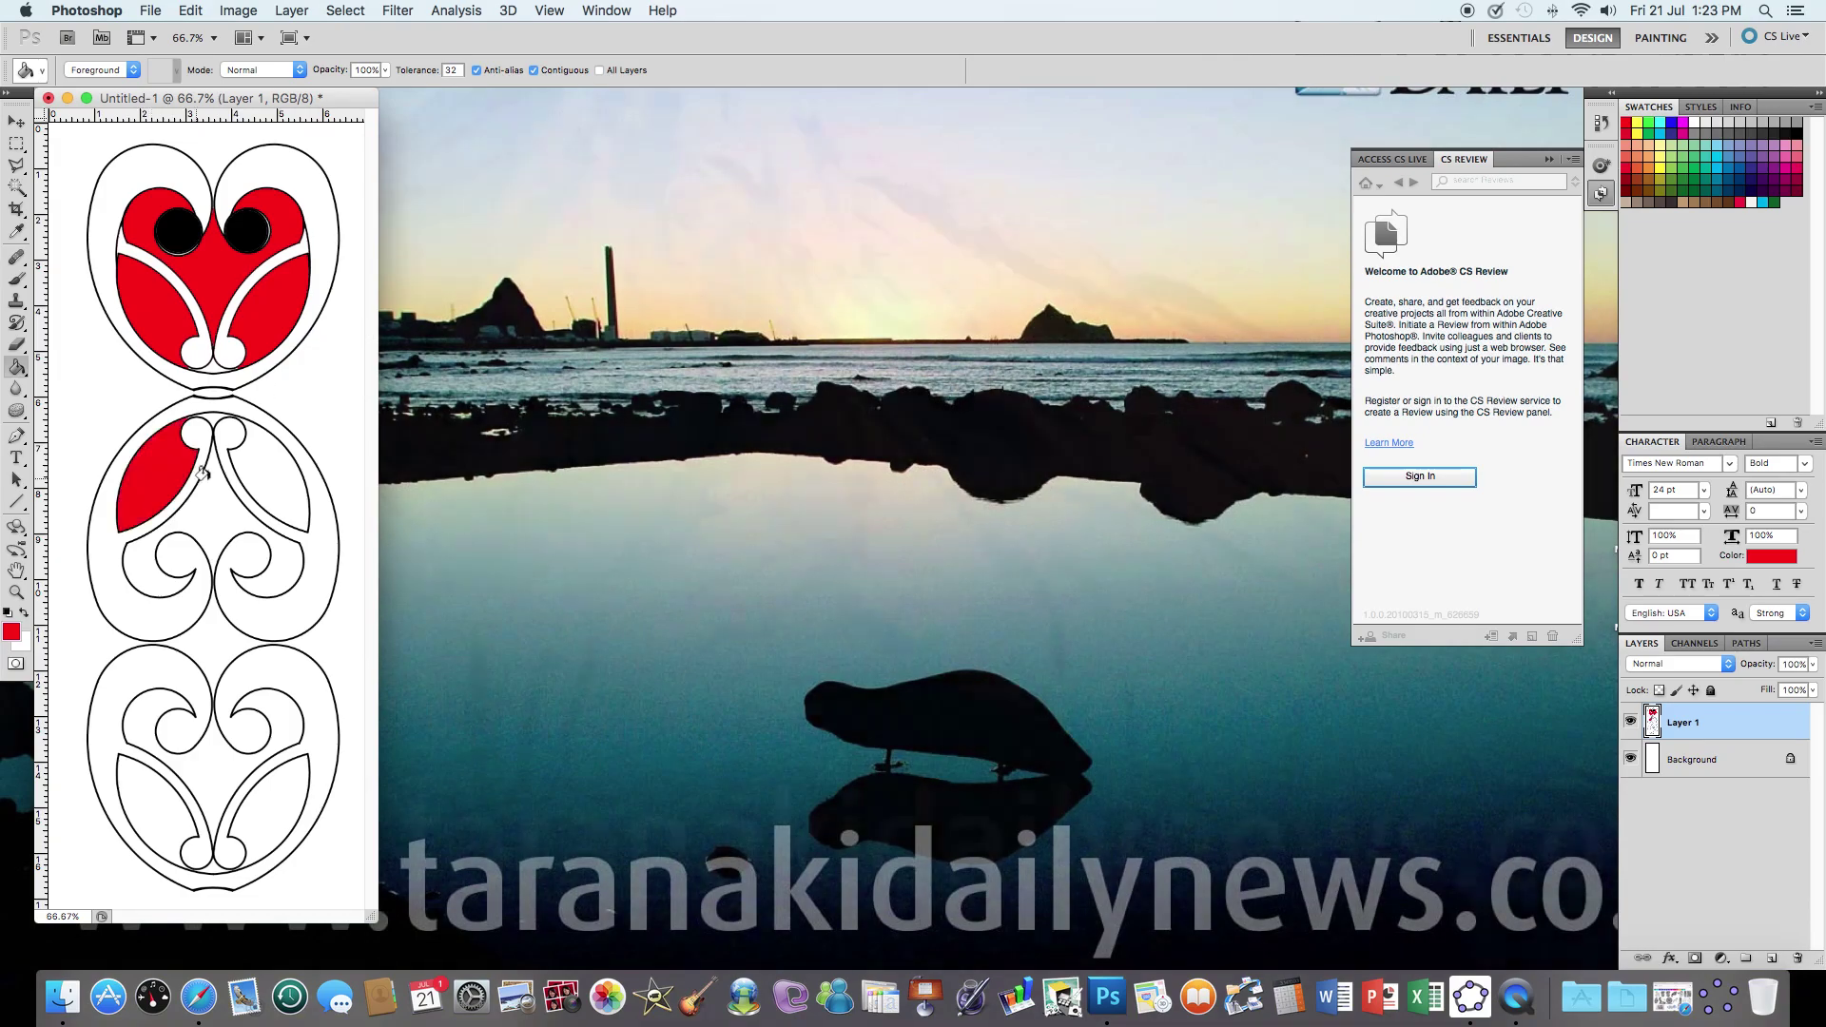
click(252, 481)
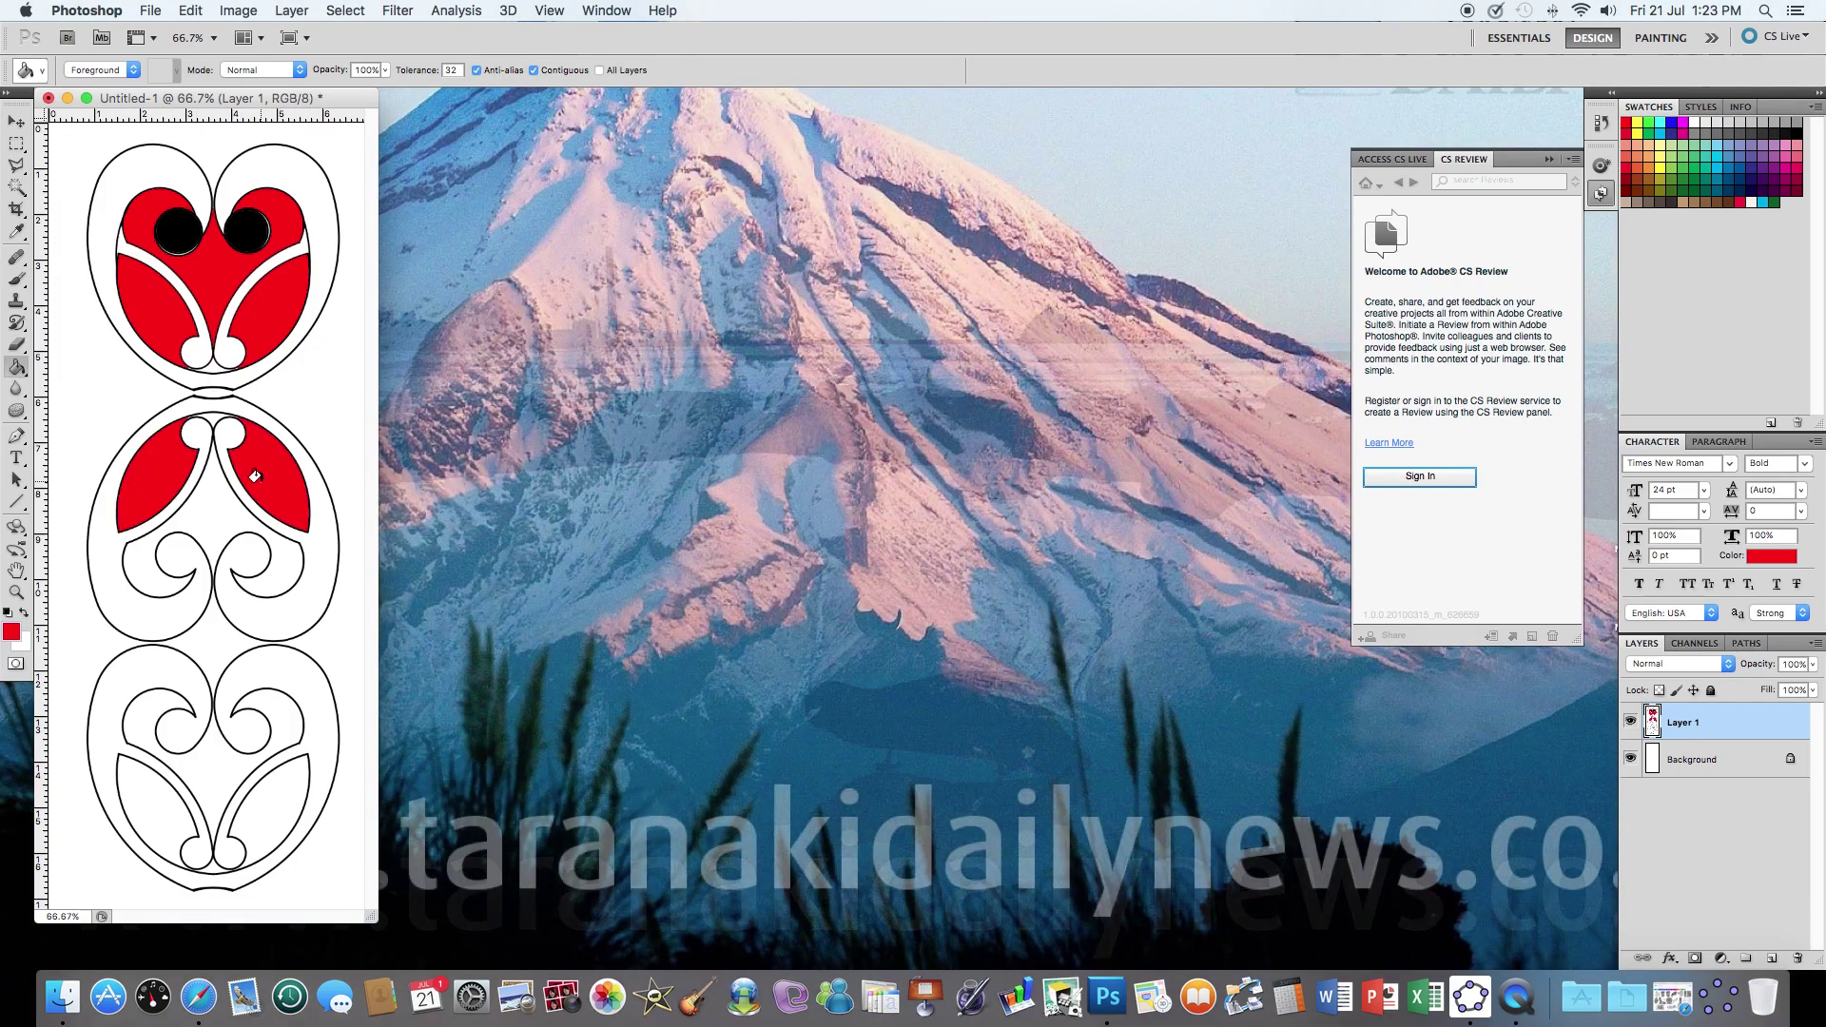
click(210, 512)
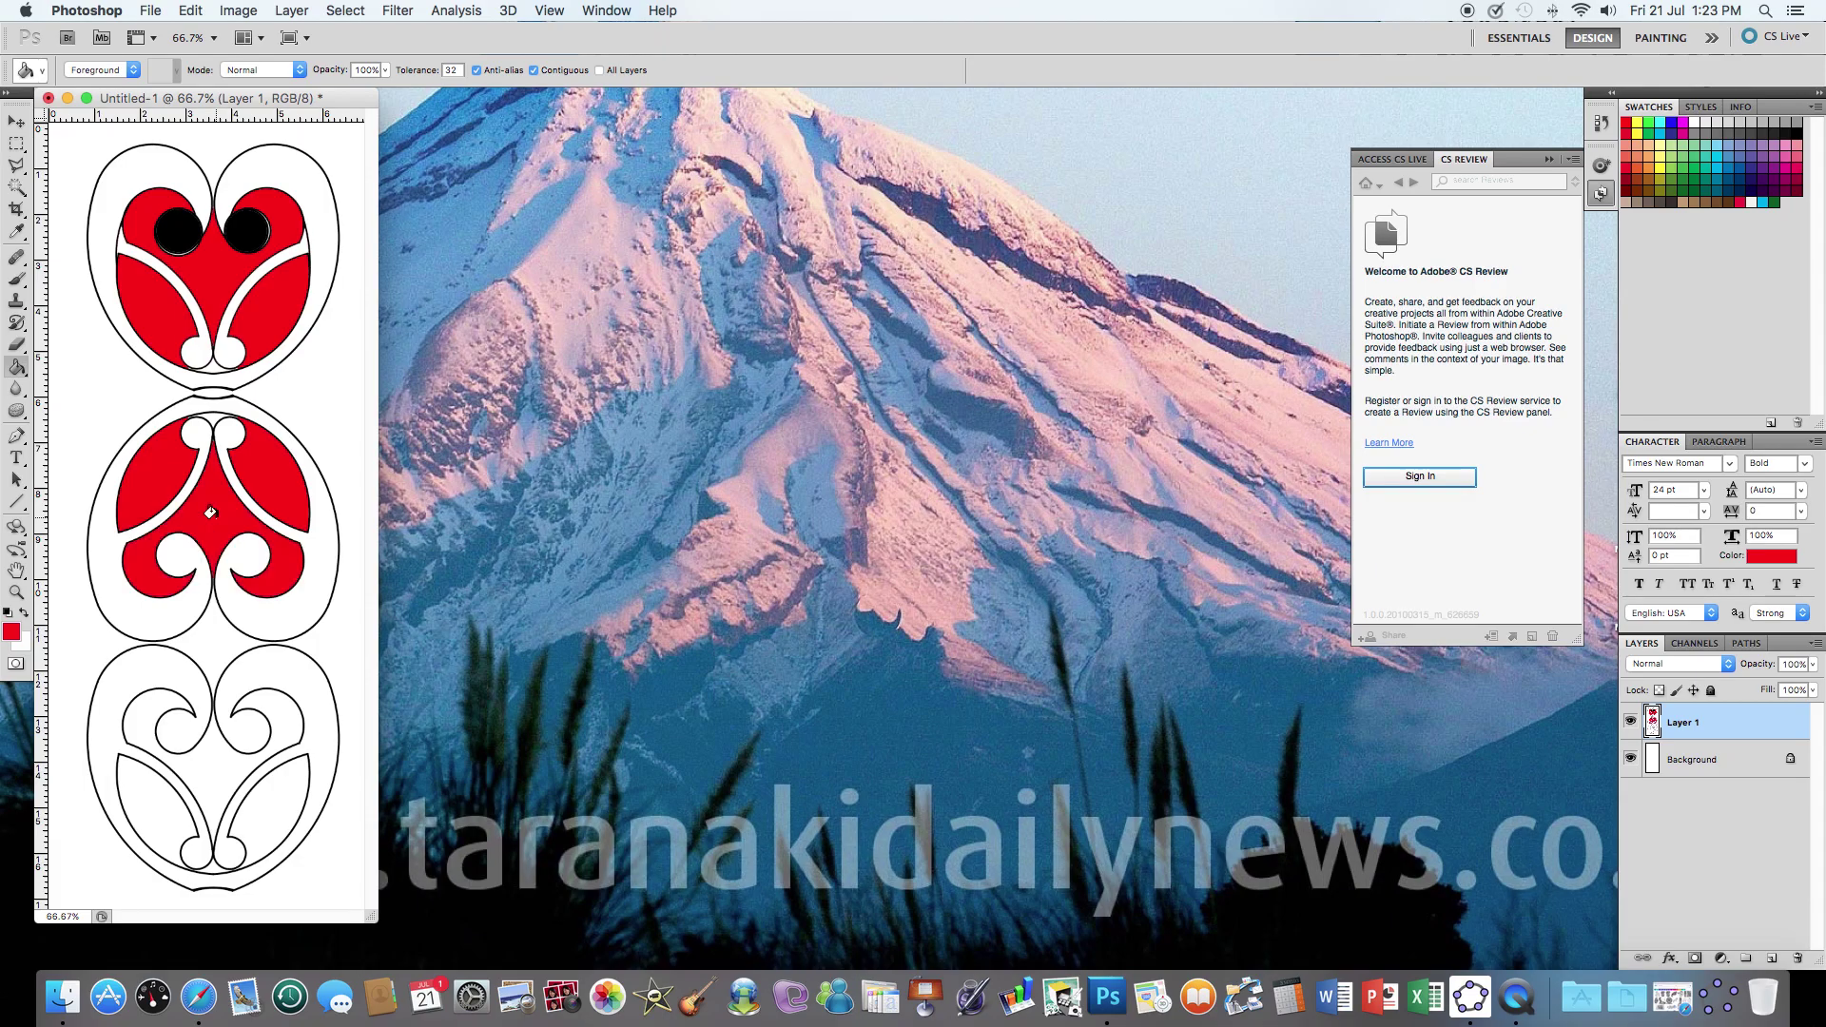
click(141, 733)
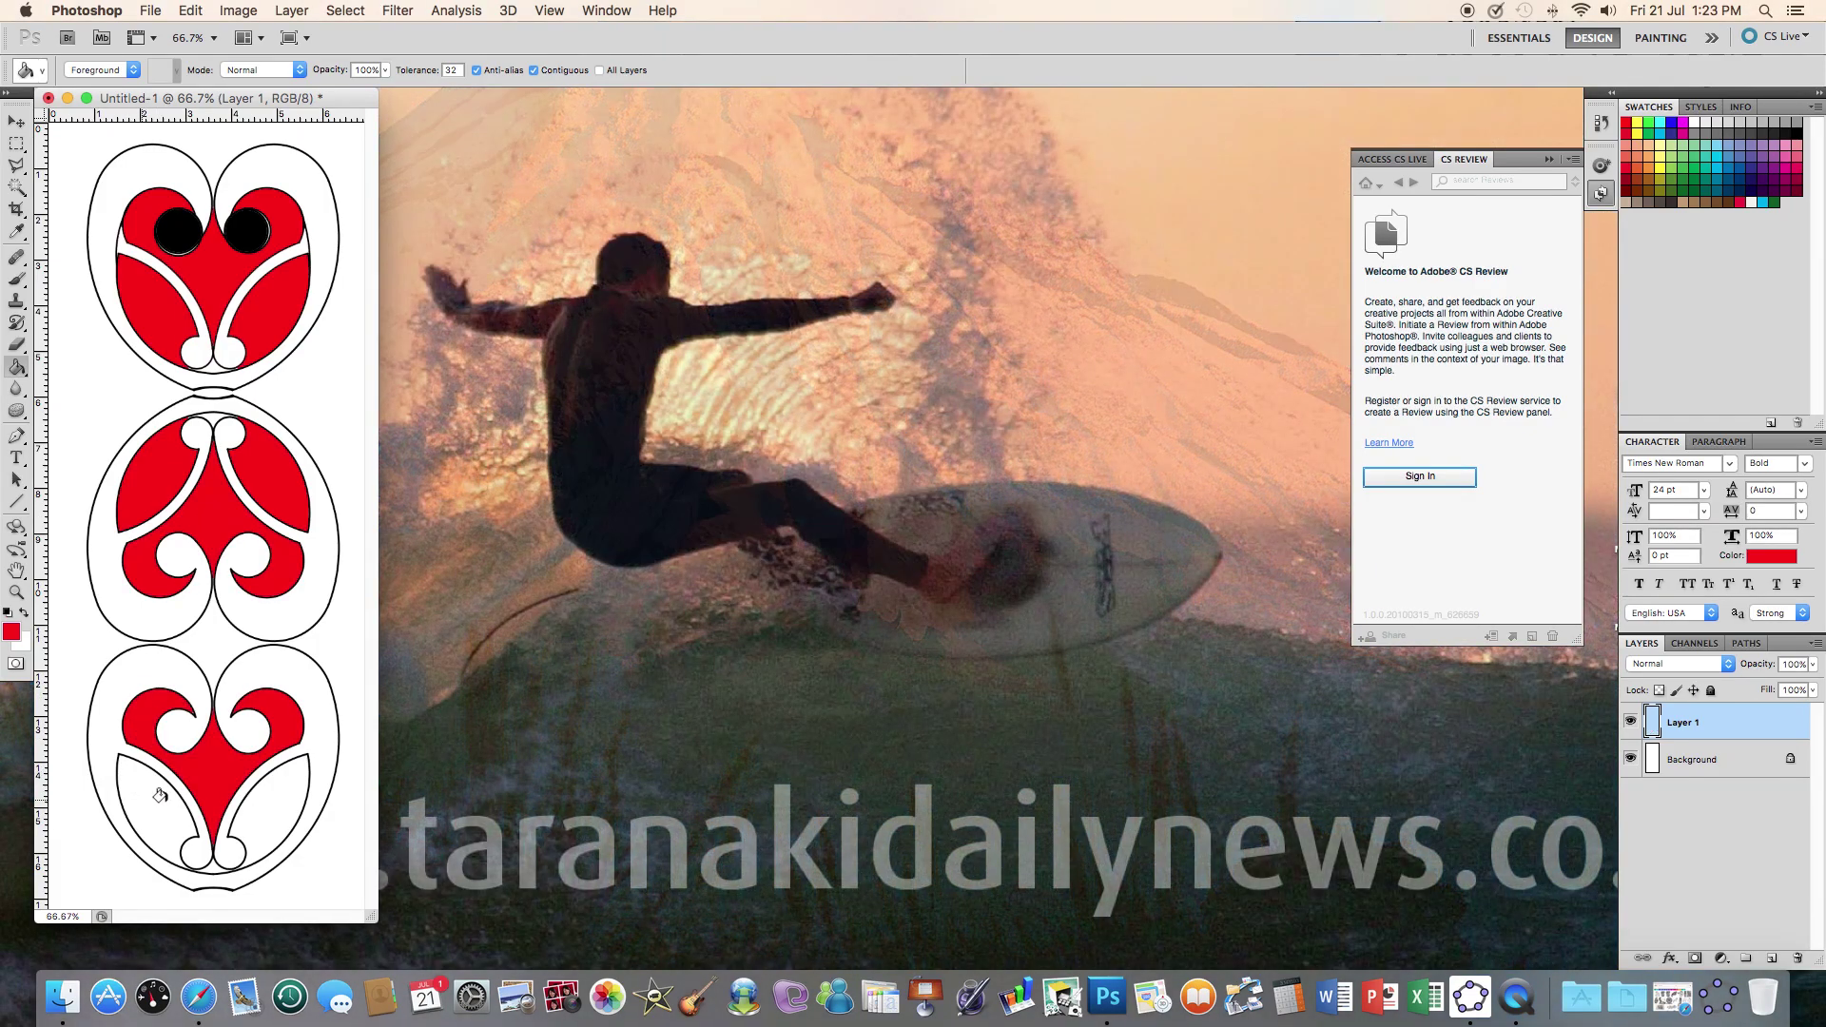
click(166, 804)
click(267, 811)
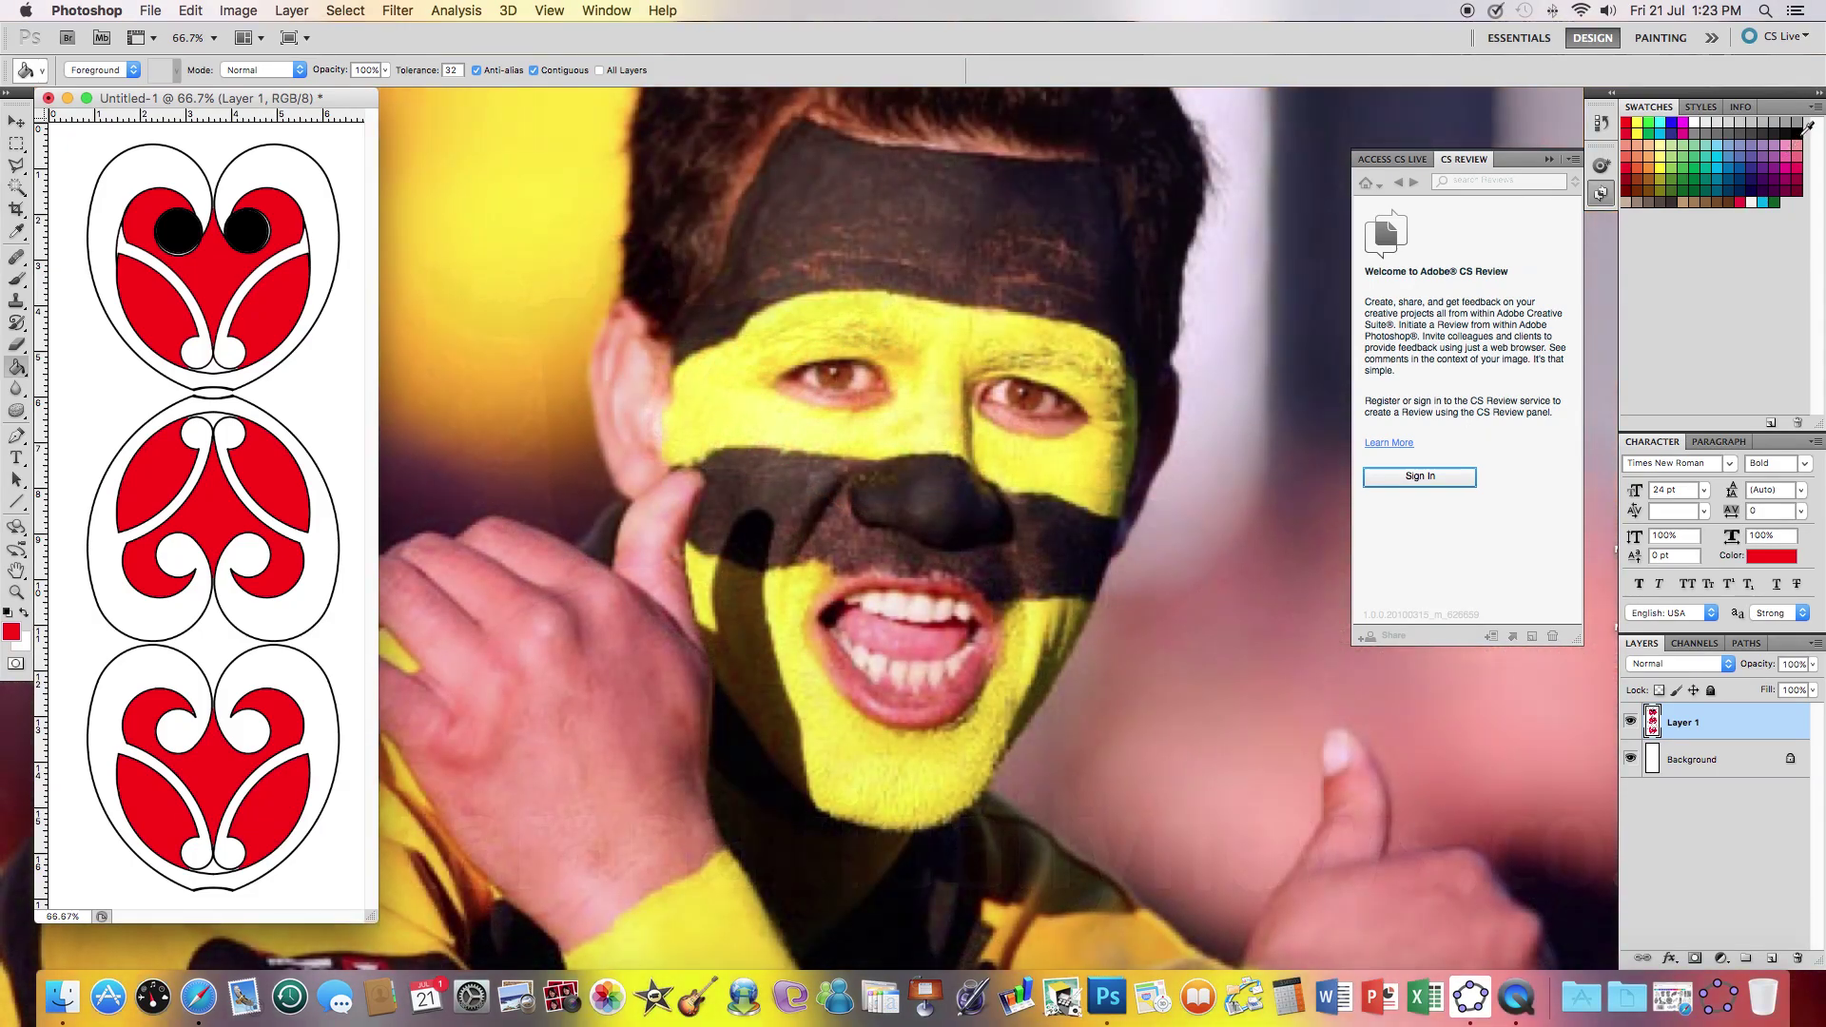
Fill the area surrounding the three motifs with black
click(1796, 127)
click(337, 360)
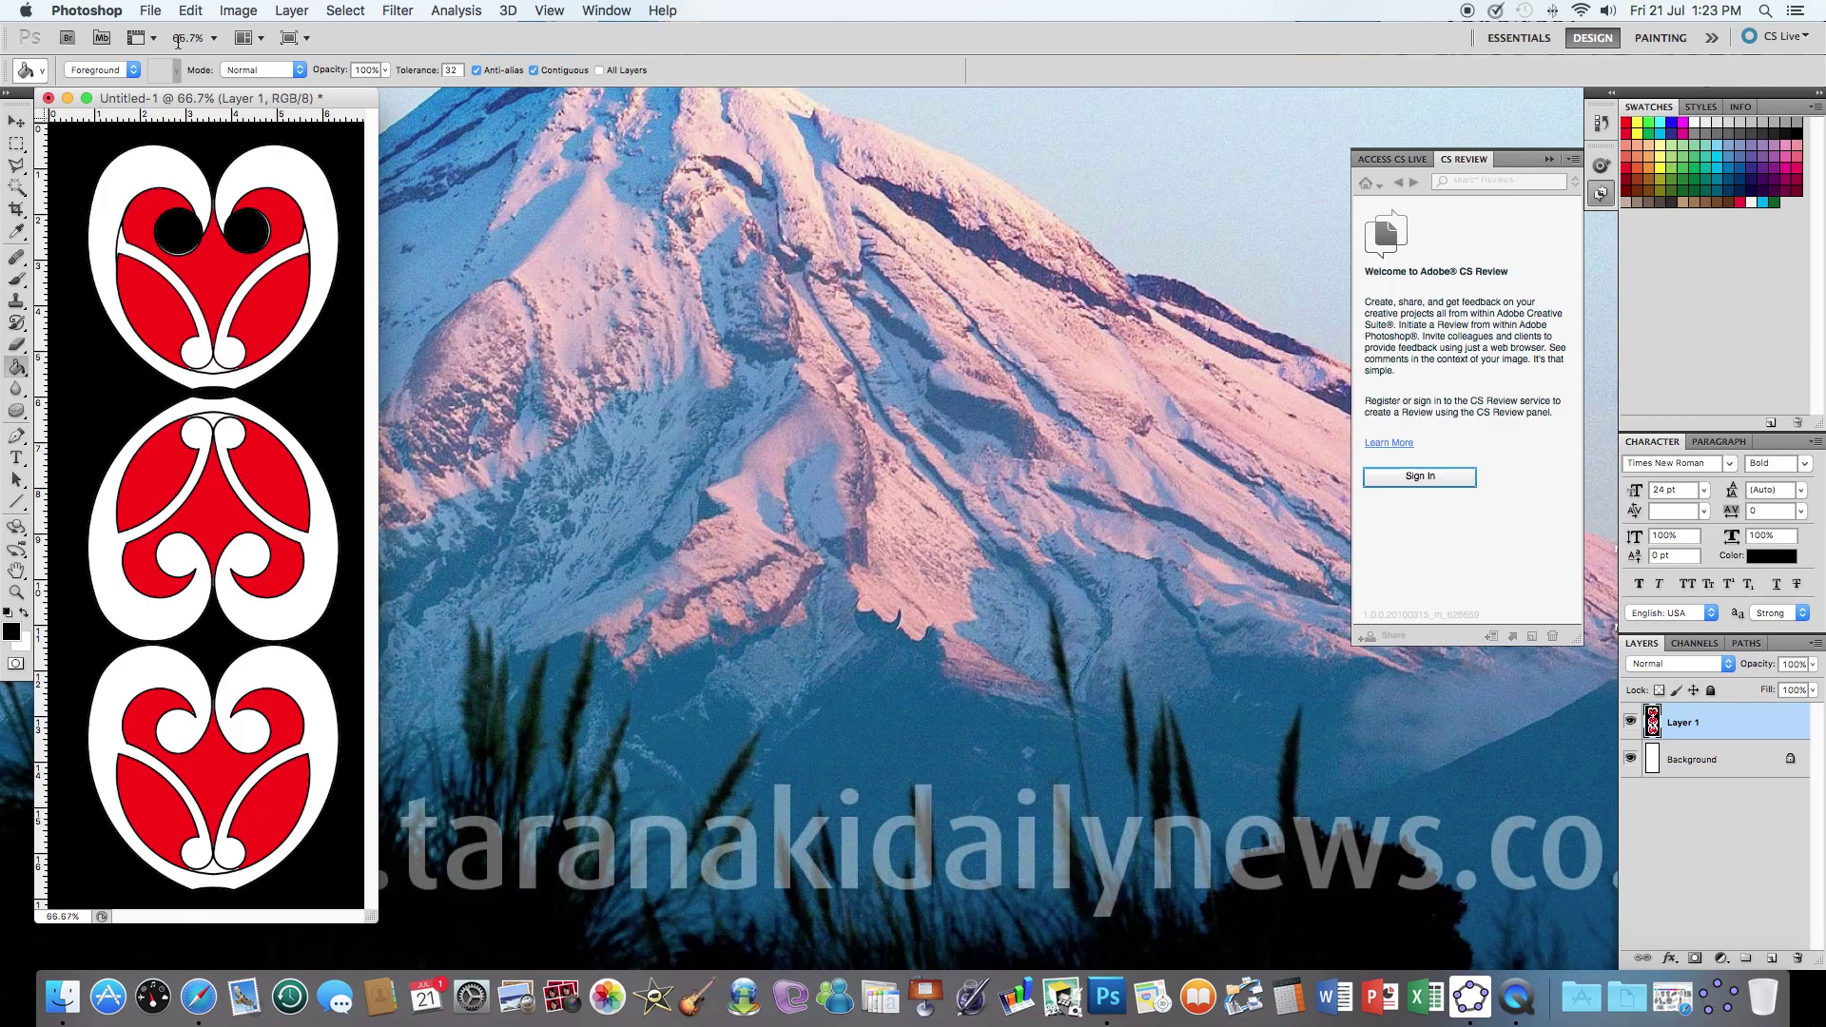
Save the coloured pattern to the Desktop as a JPEG named kowhairotref.jpg
click(145, 15)
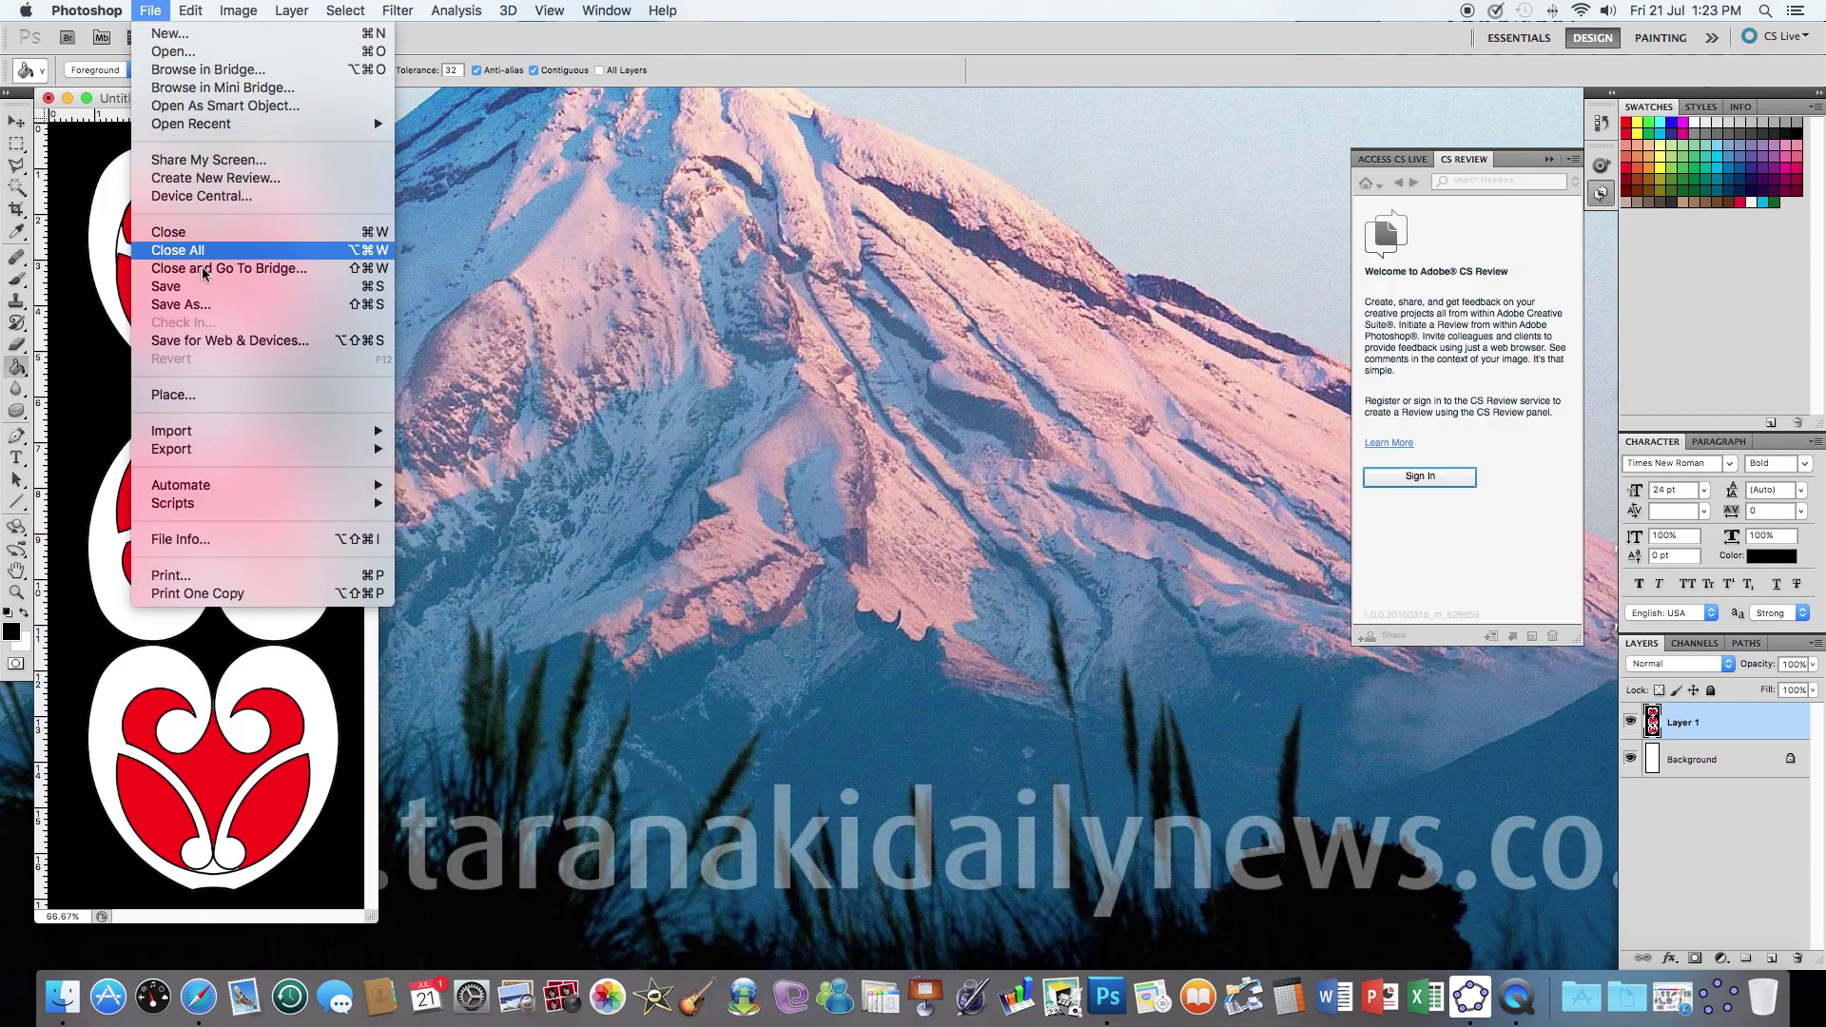
click(846, 330)
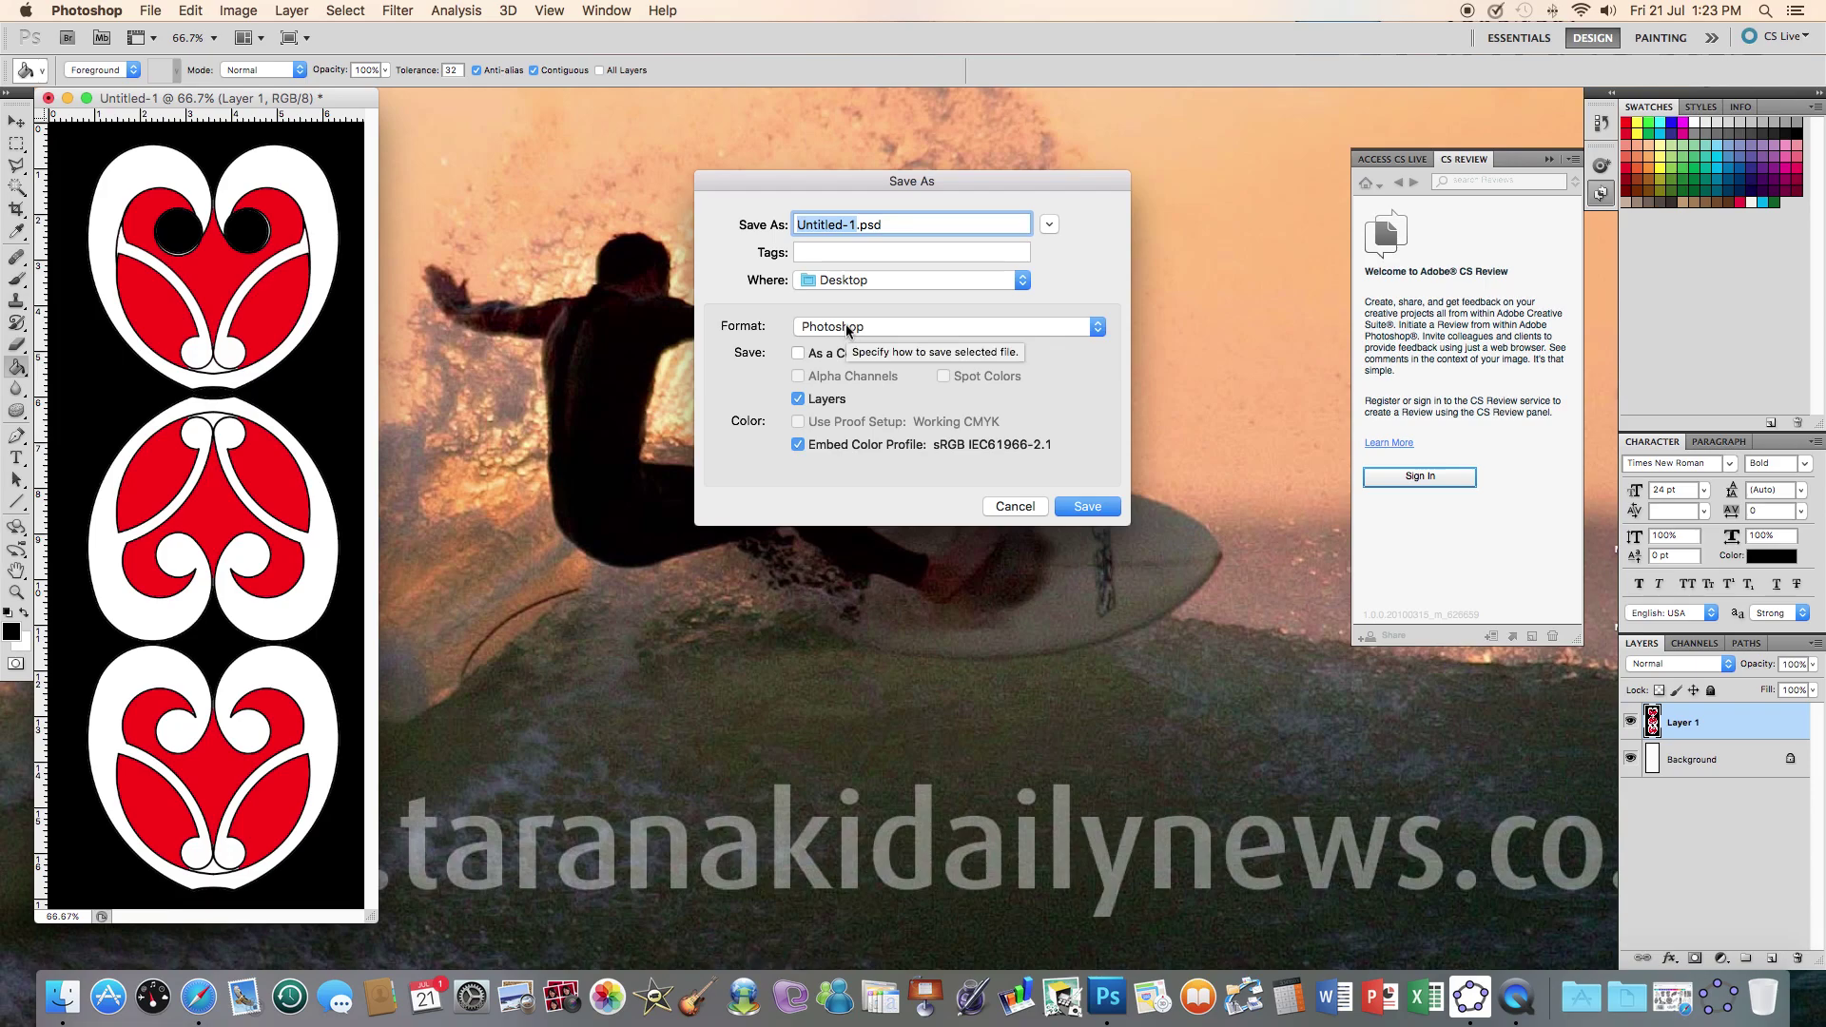
text(kowhai)
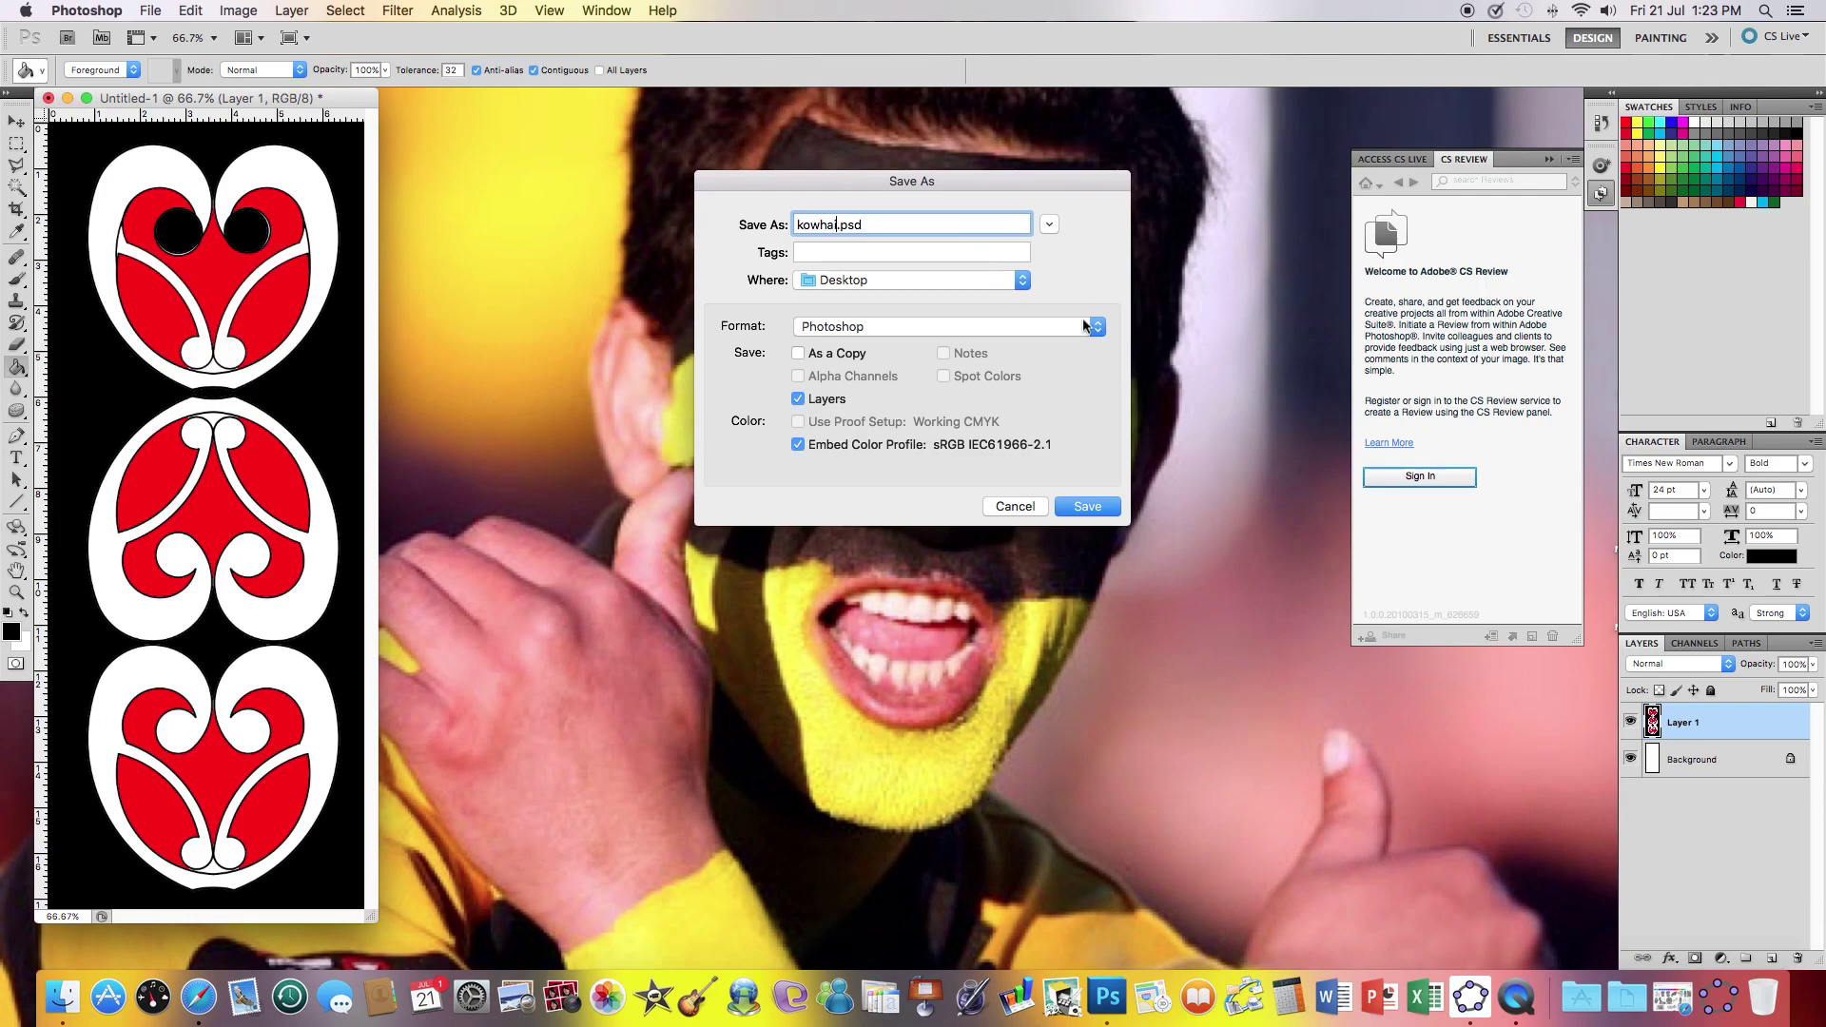
click(1103, 331)
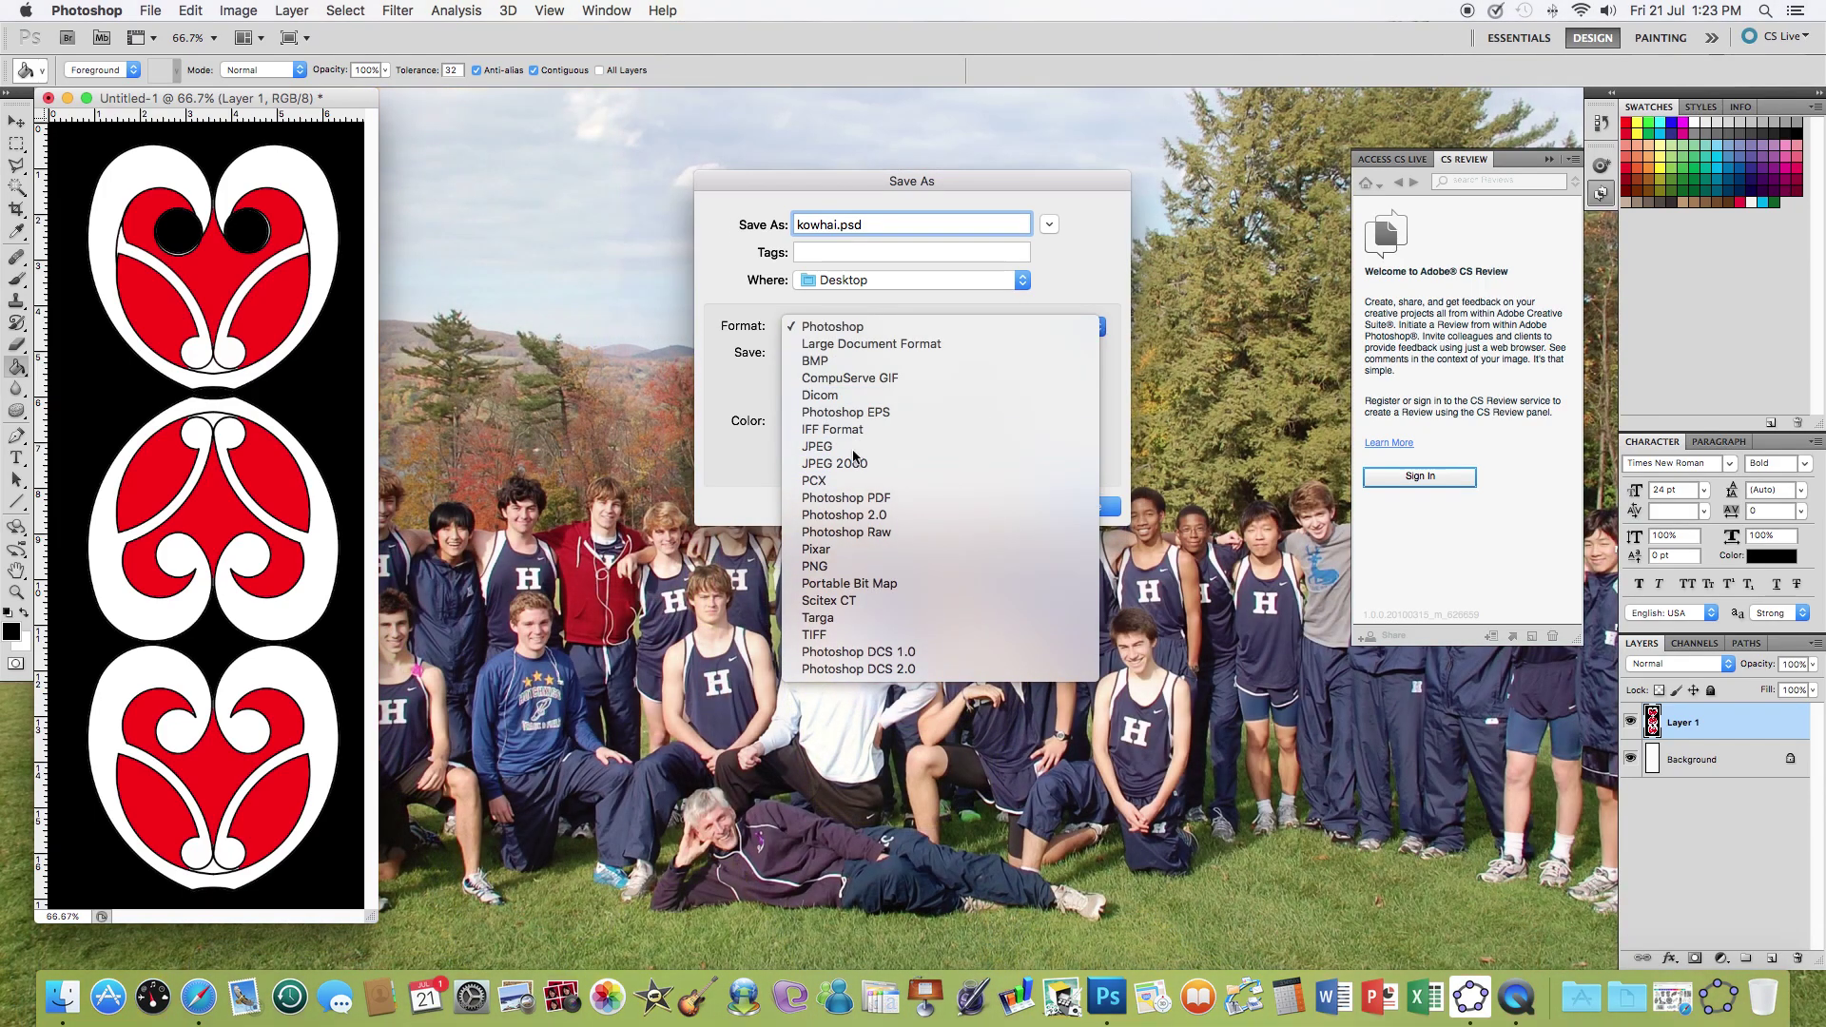
click(853, 453)
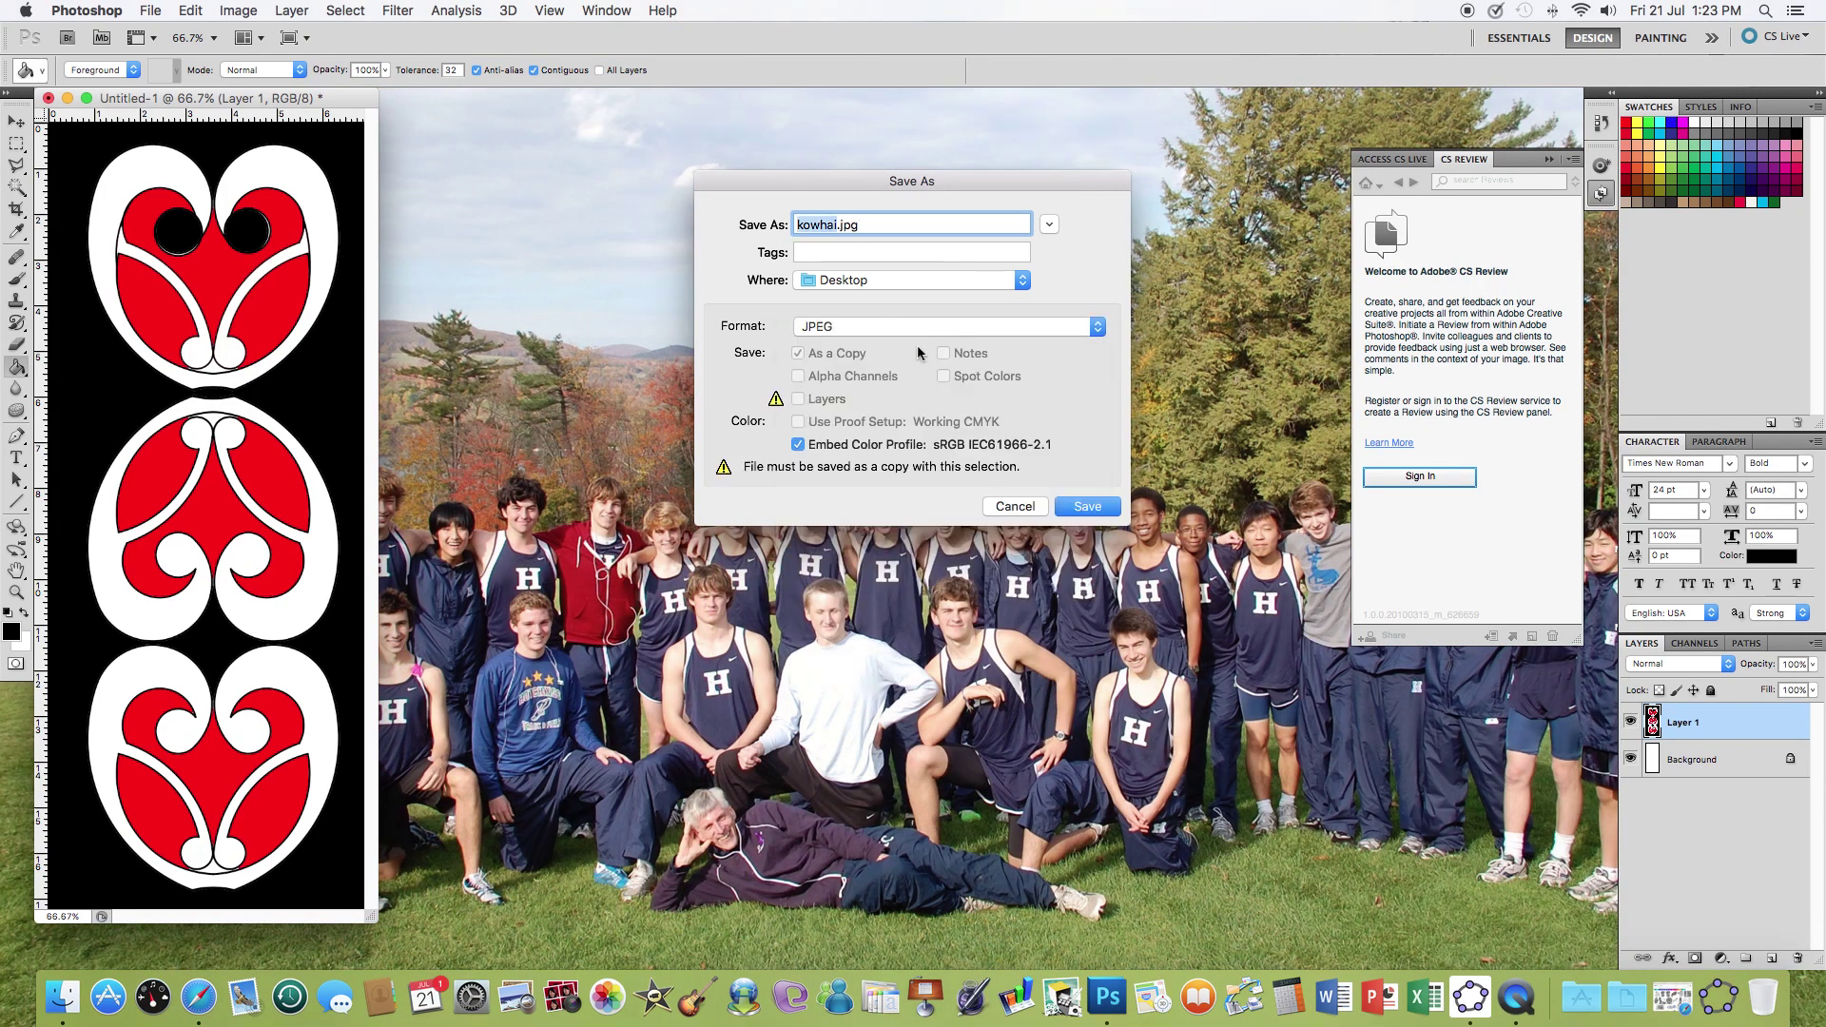
click(834, 225)
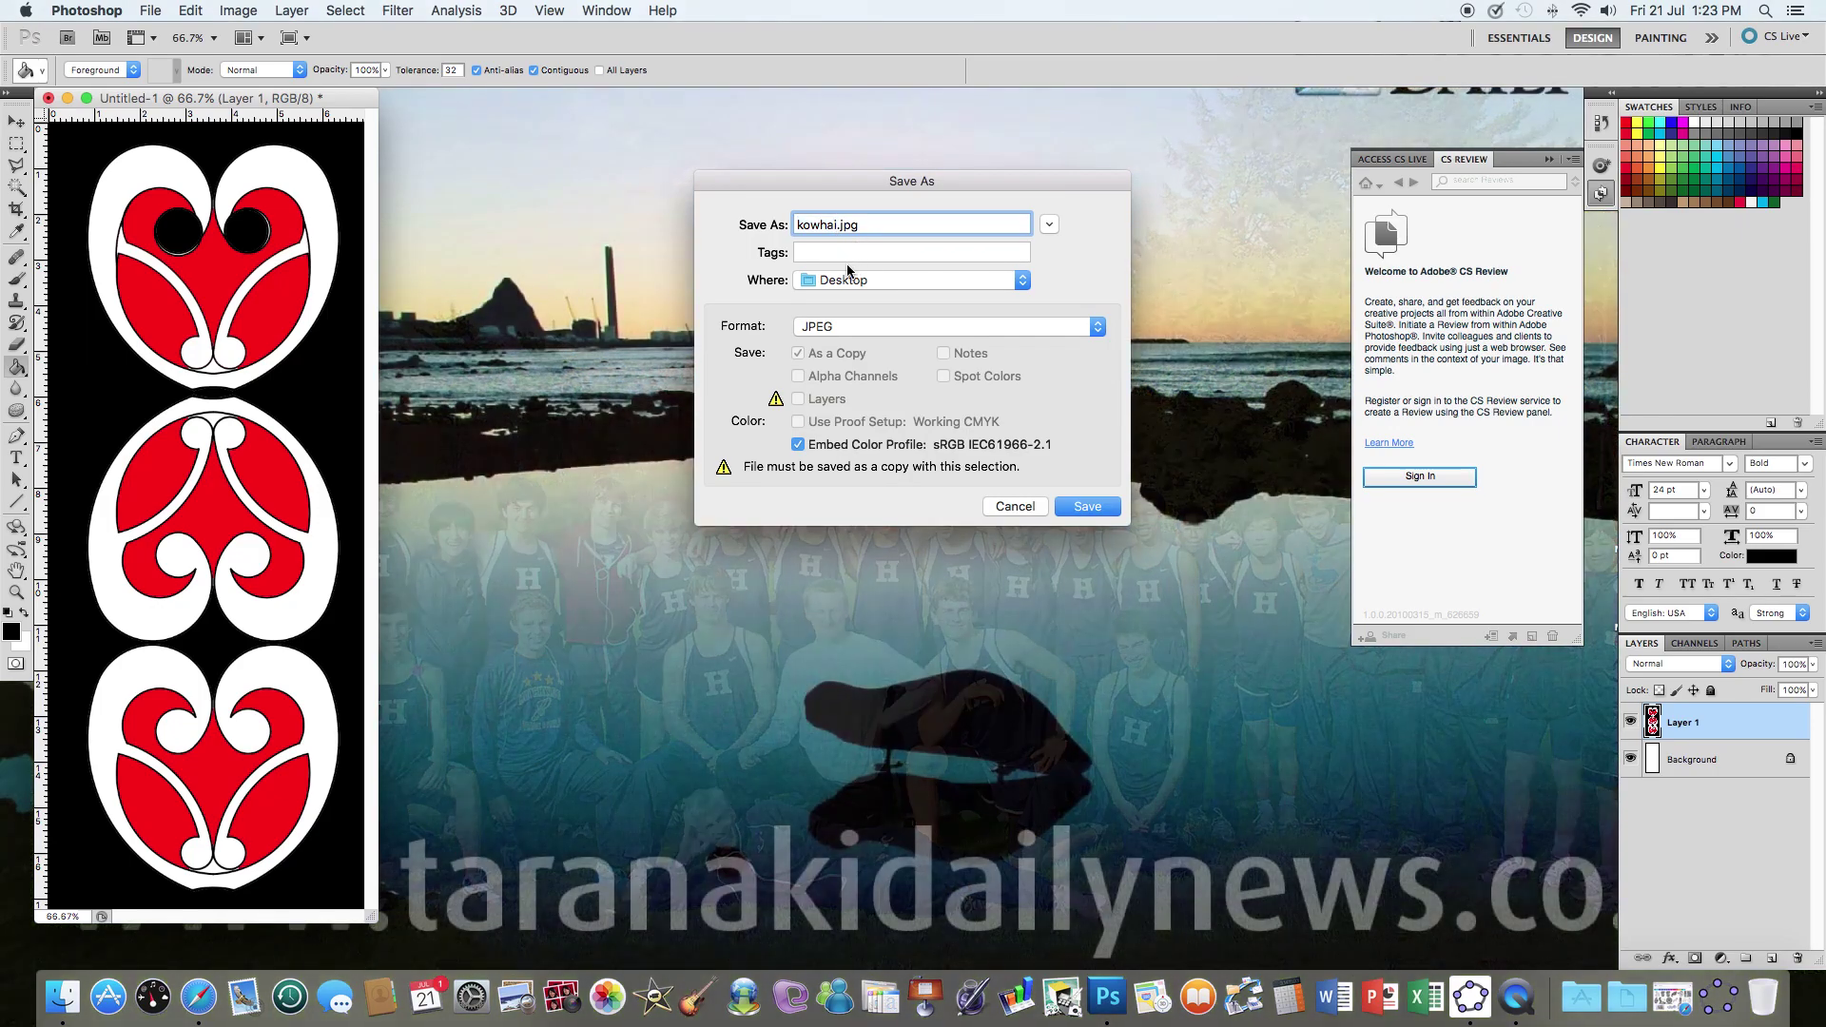
text(rotref)
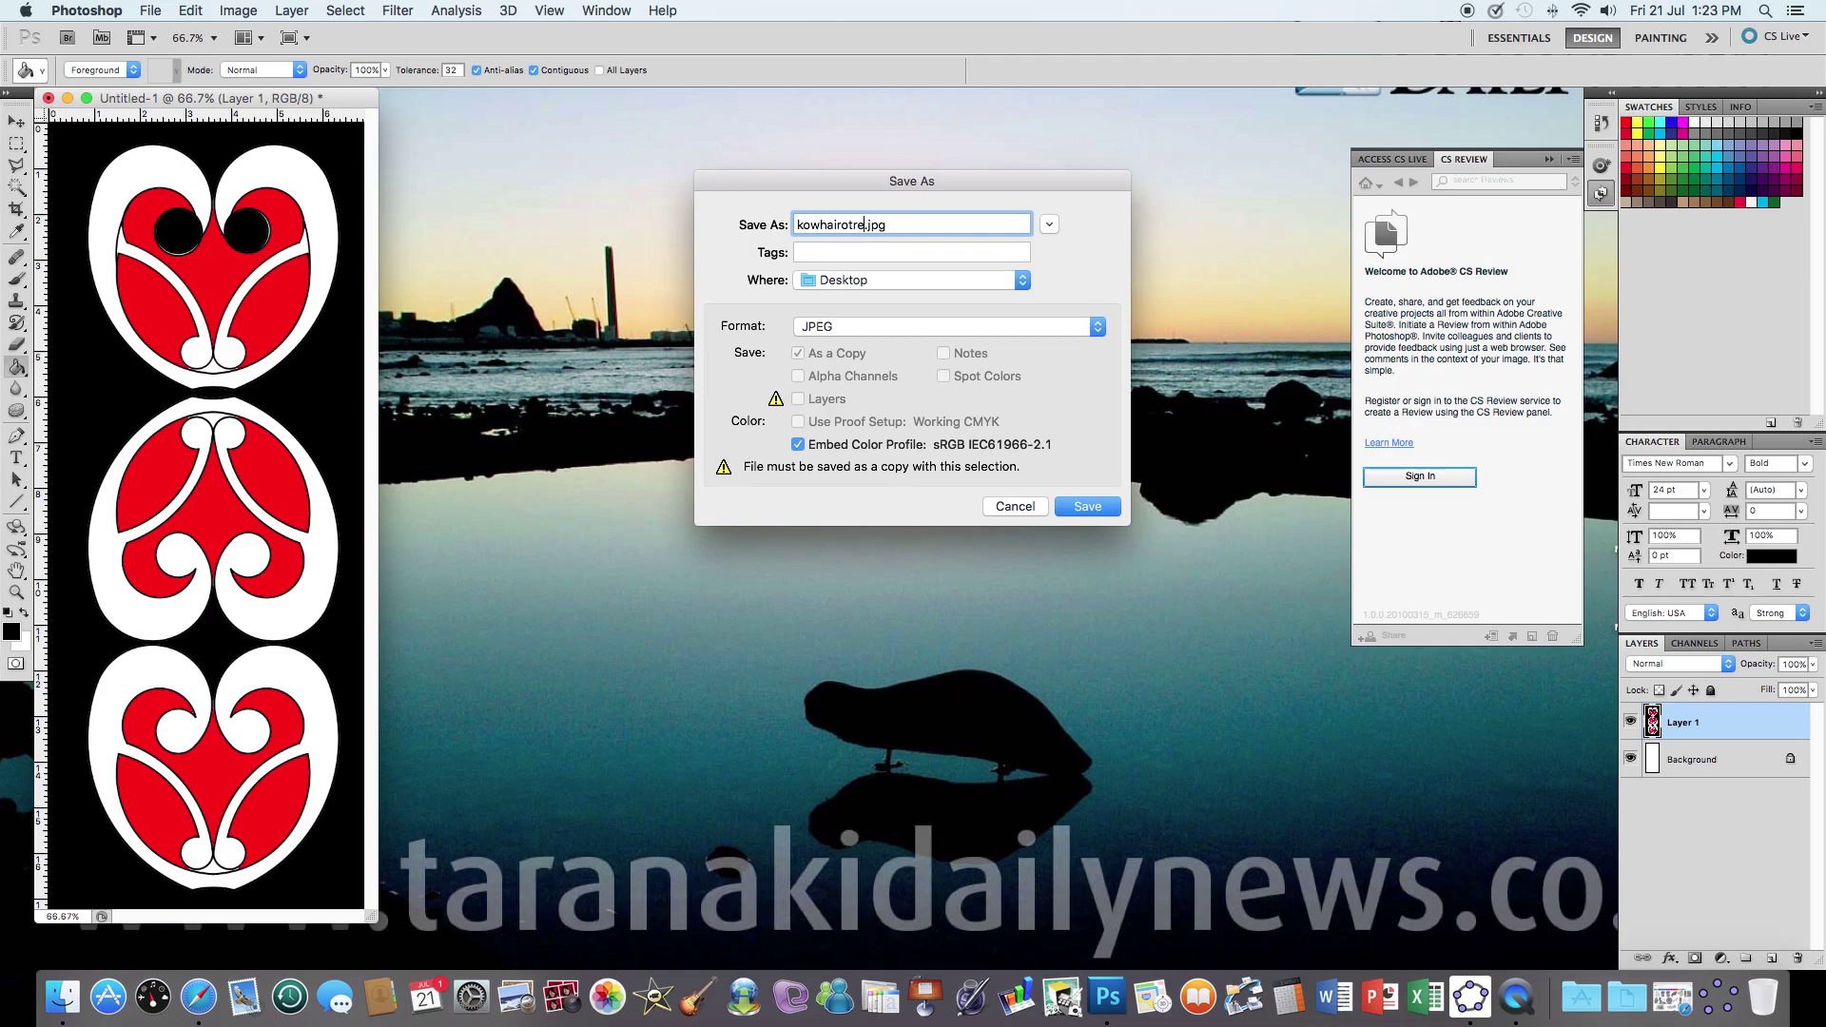
click(1091, 509)
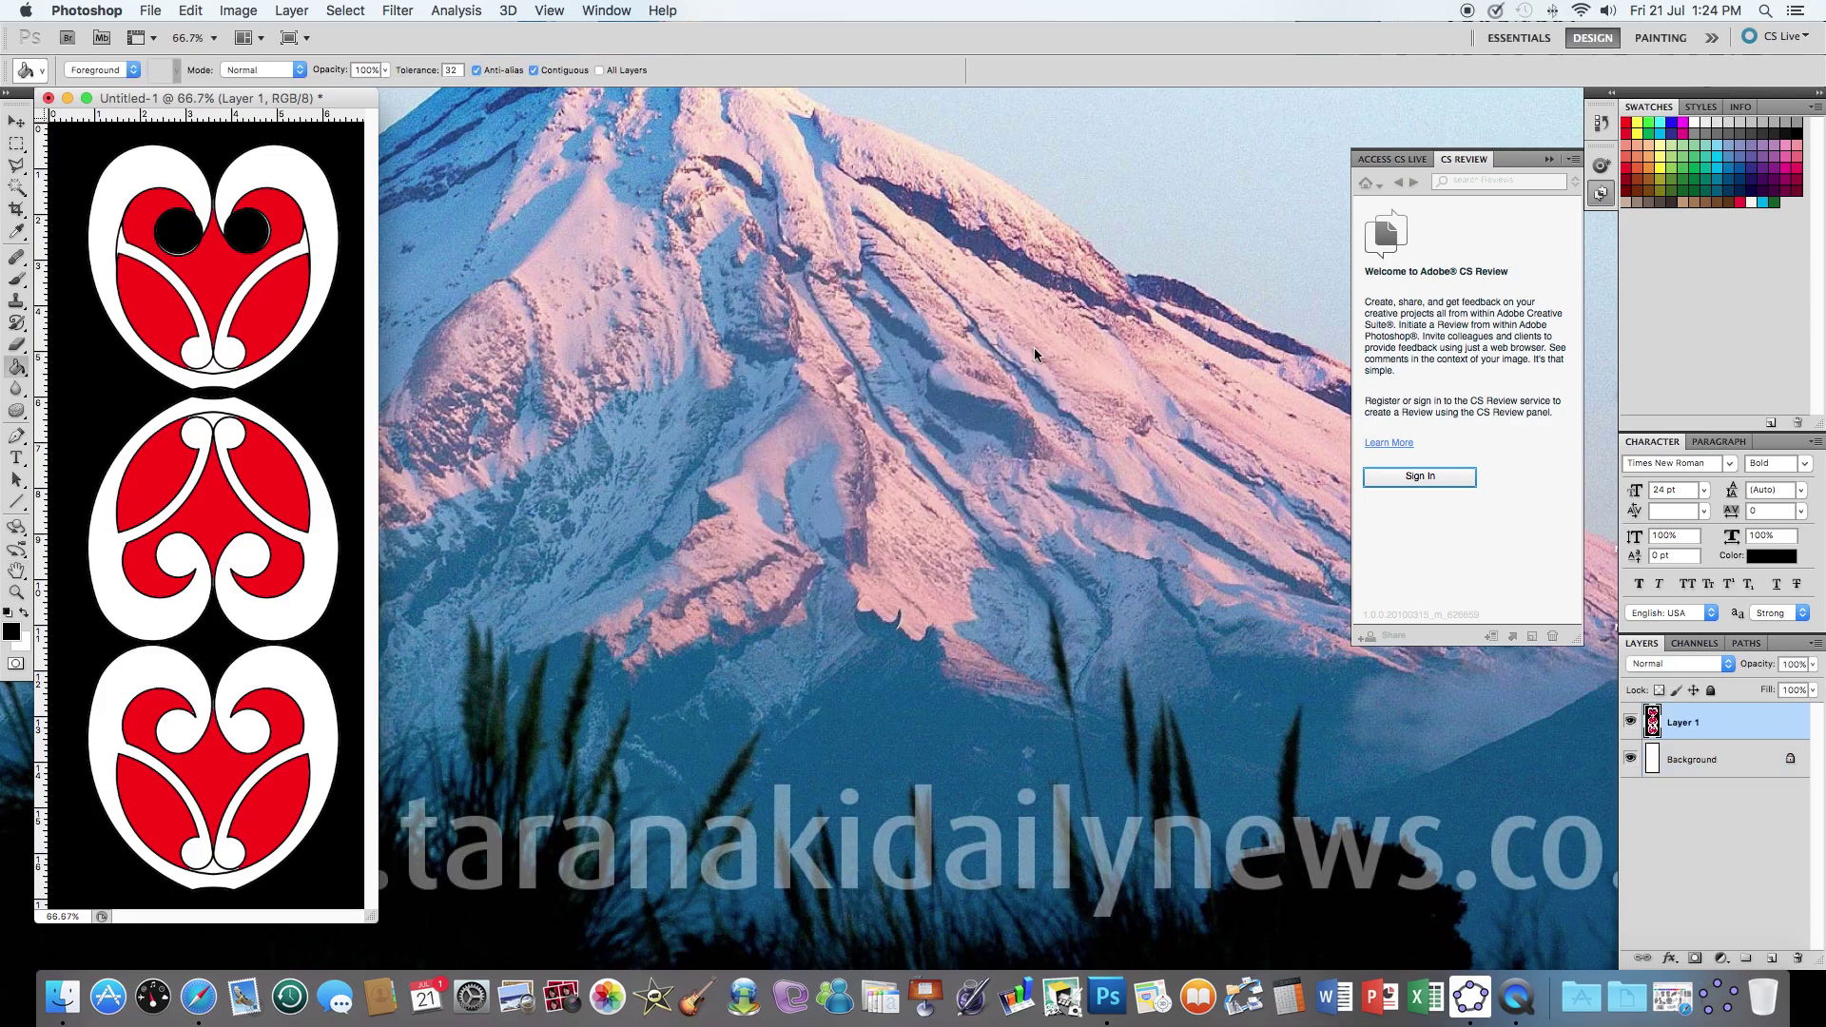
Quit Photoshop without saving the changes to the untitled document
click(148, 11)
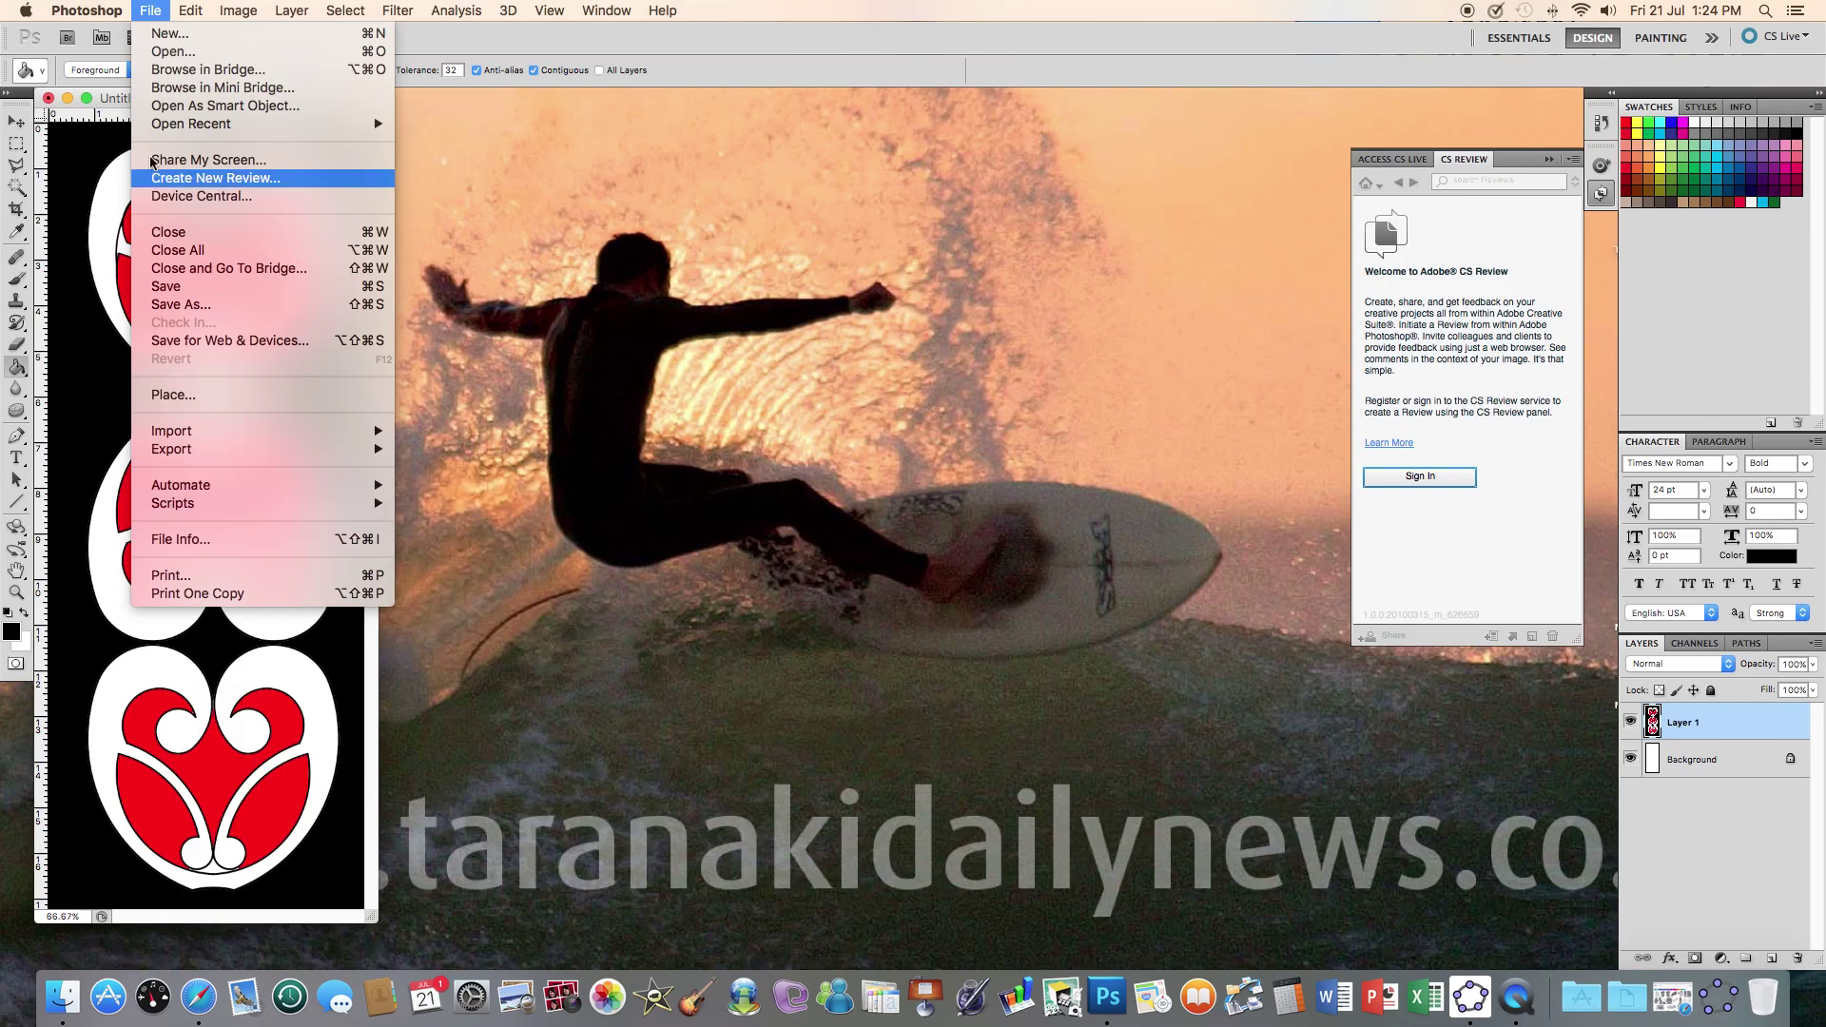
mouse_move(80, 6)
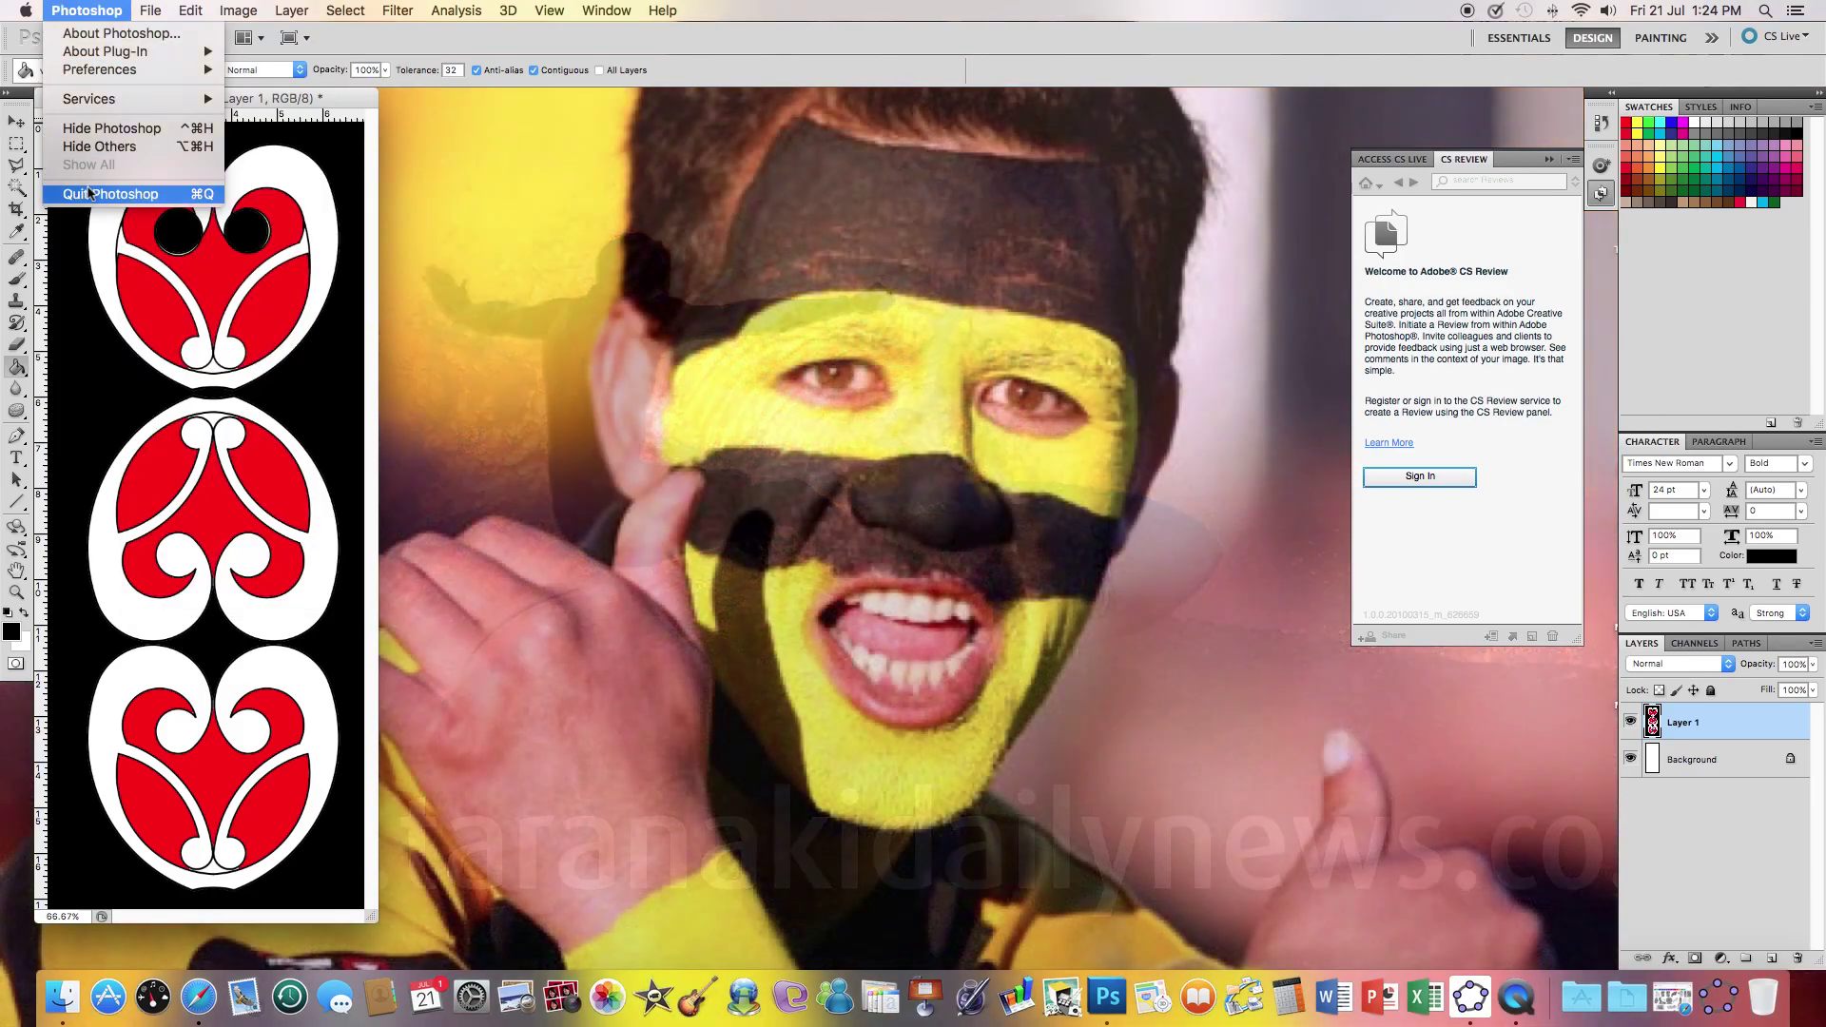
click(490, 257)
key(super+q)
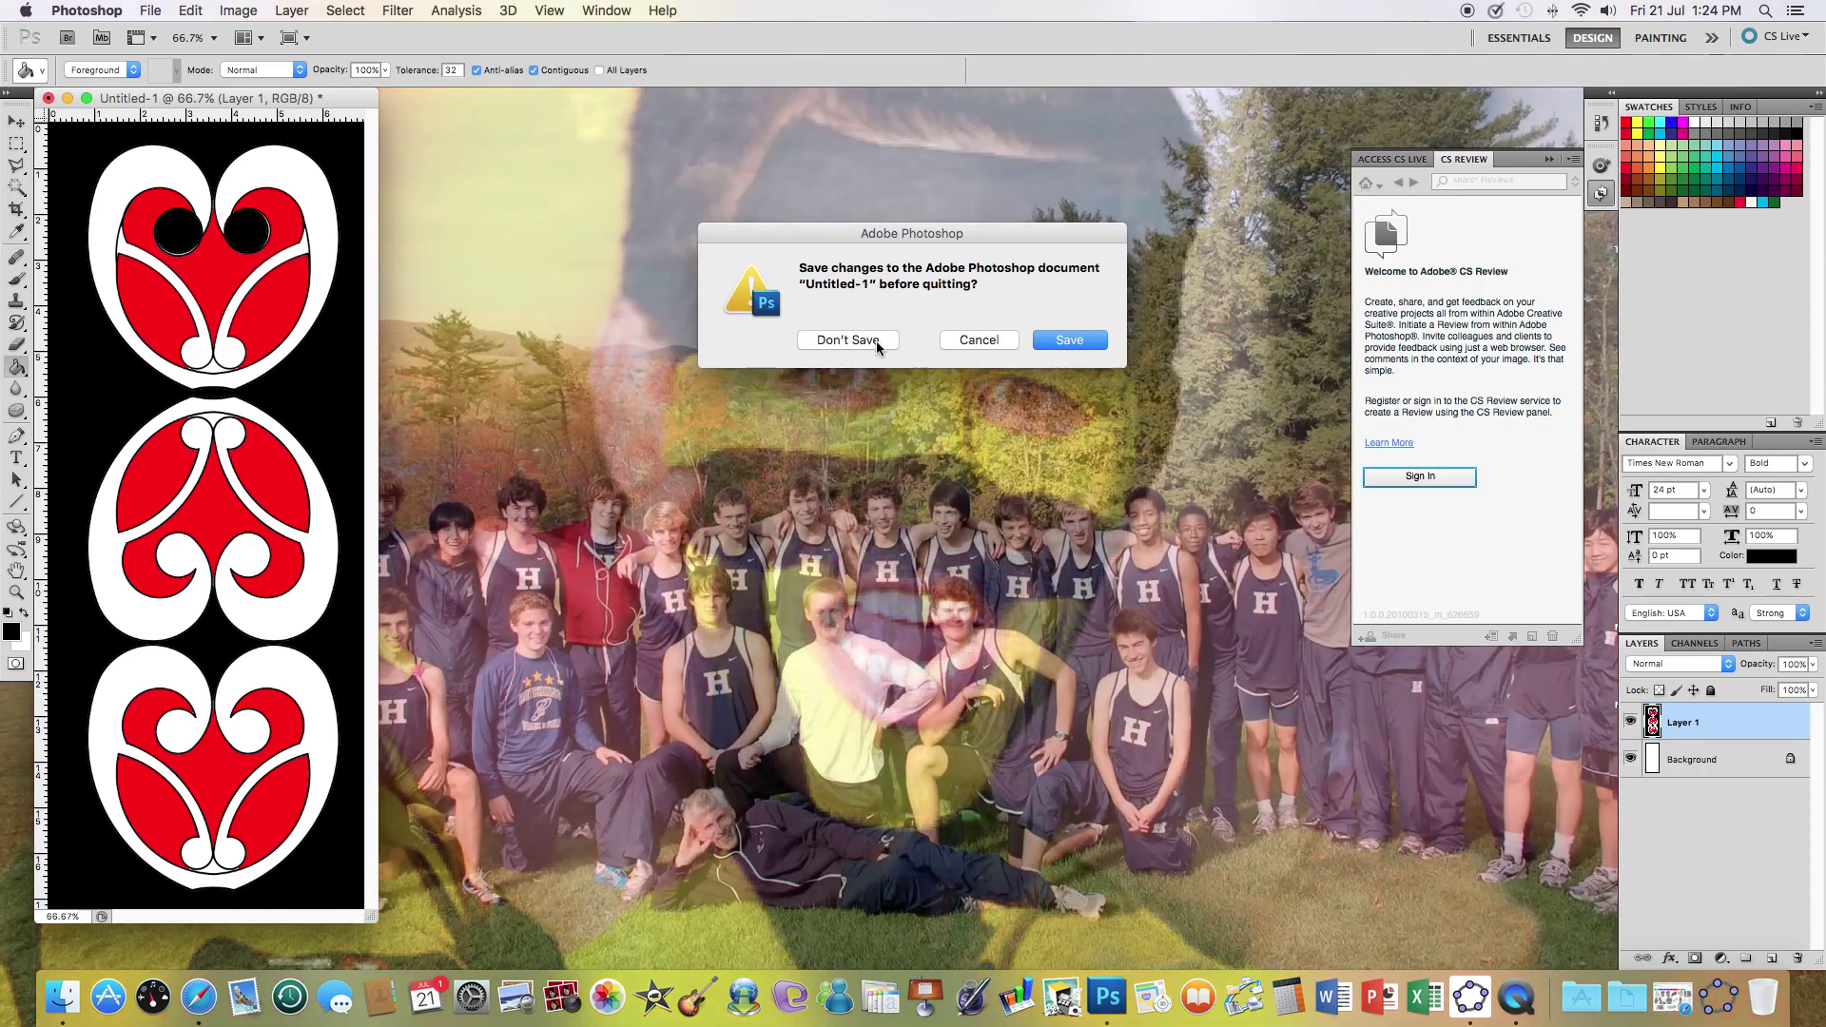
click(876, 341)
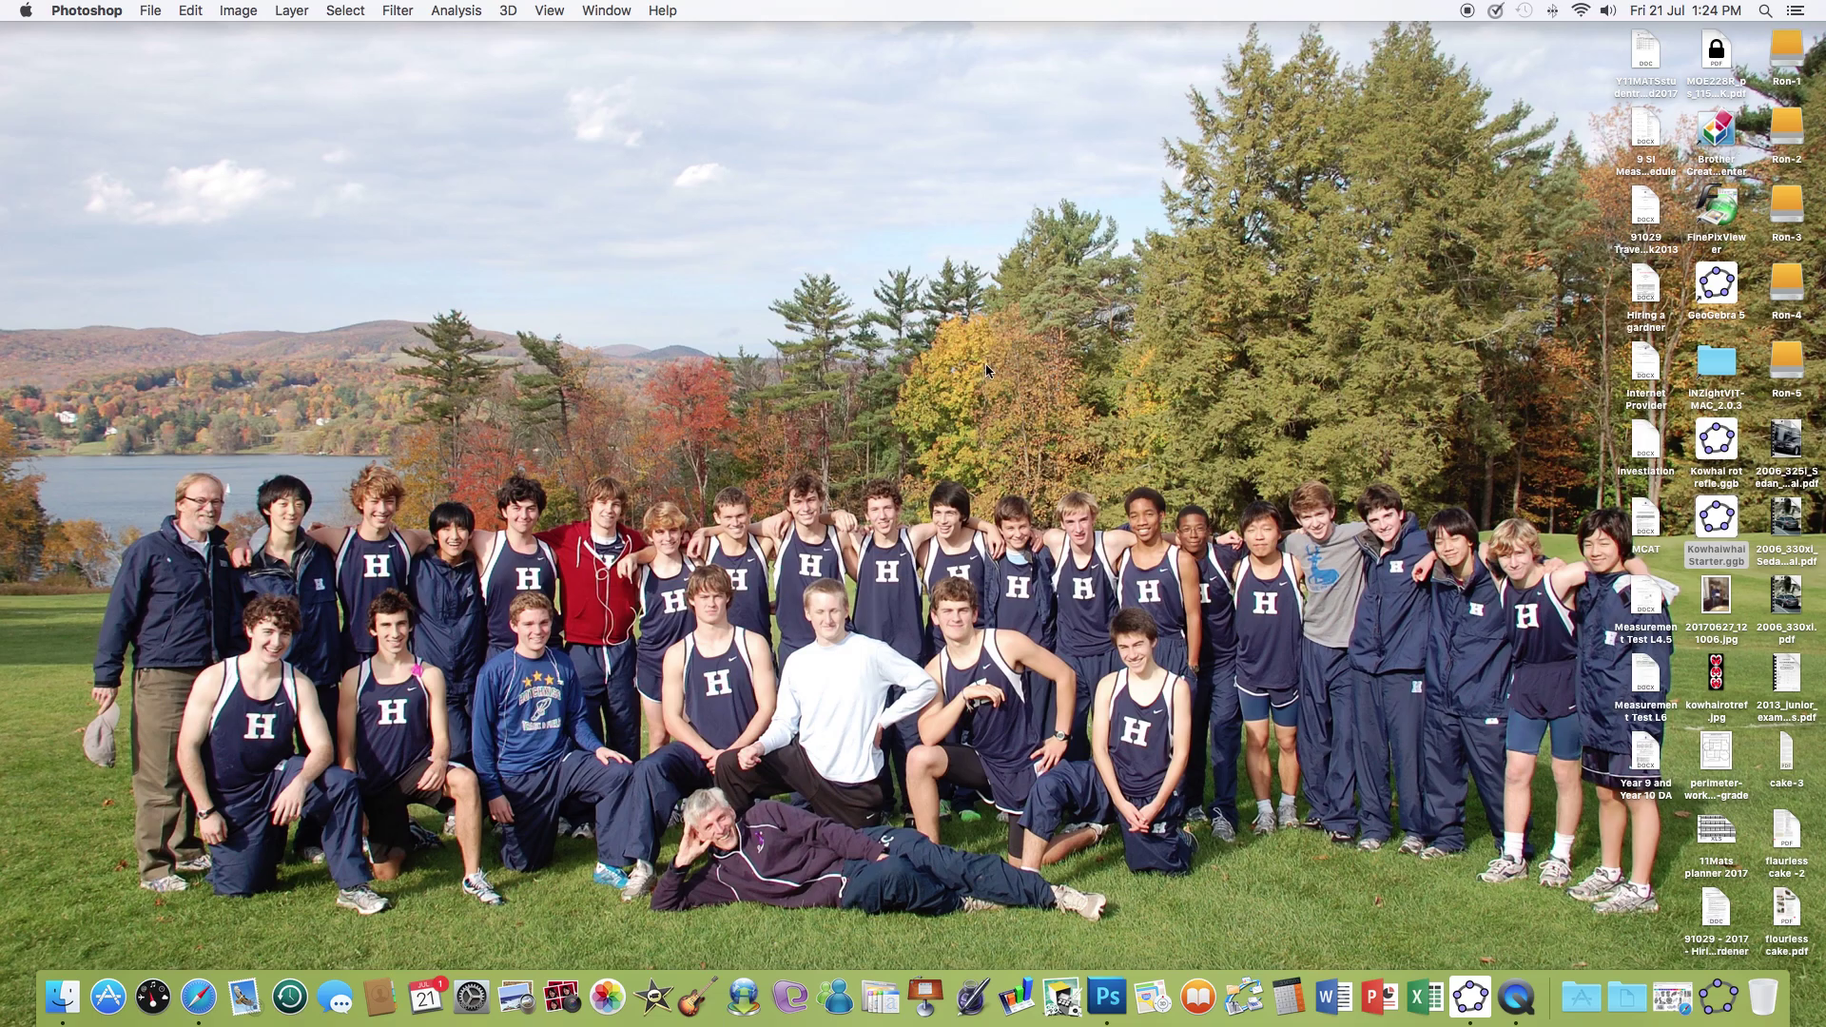
Switch to GeoGebra and start a new blank construction, with the origin nearer the middle of the graphics view
click(1471, 994)
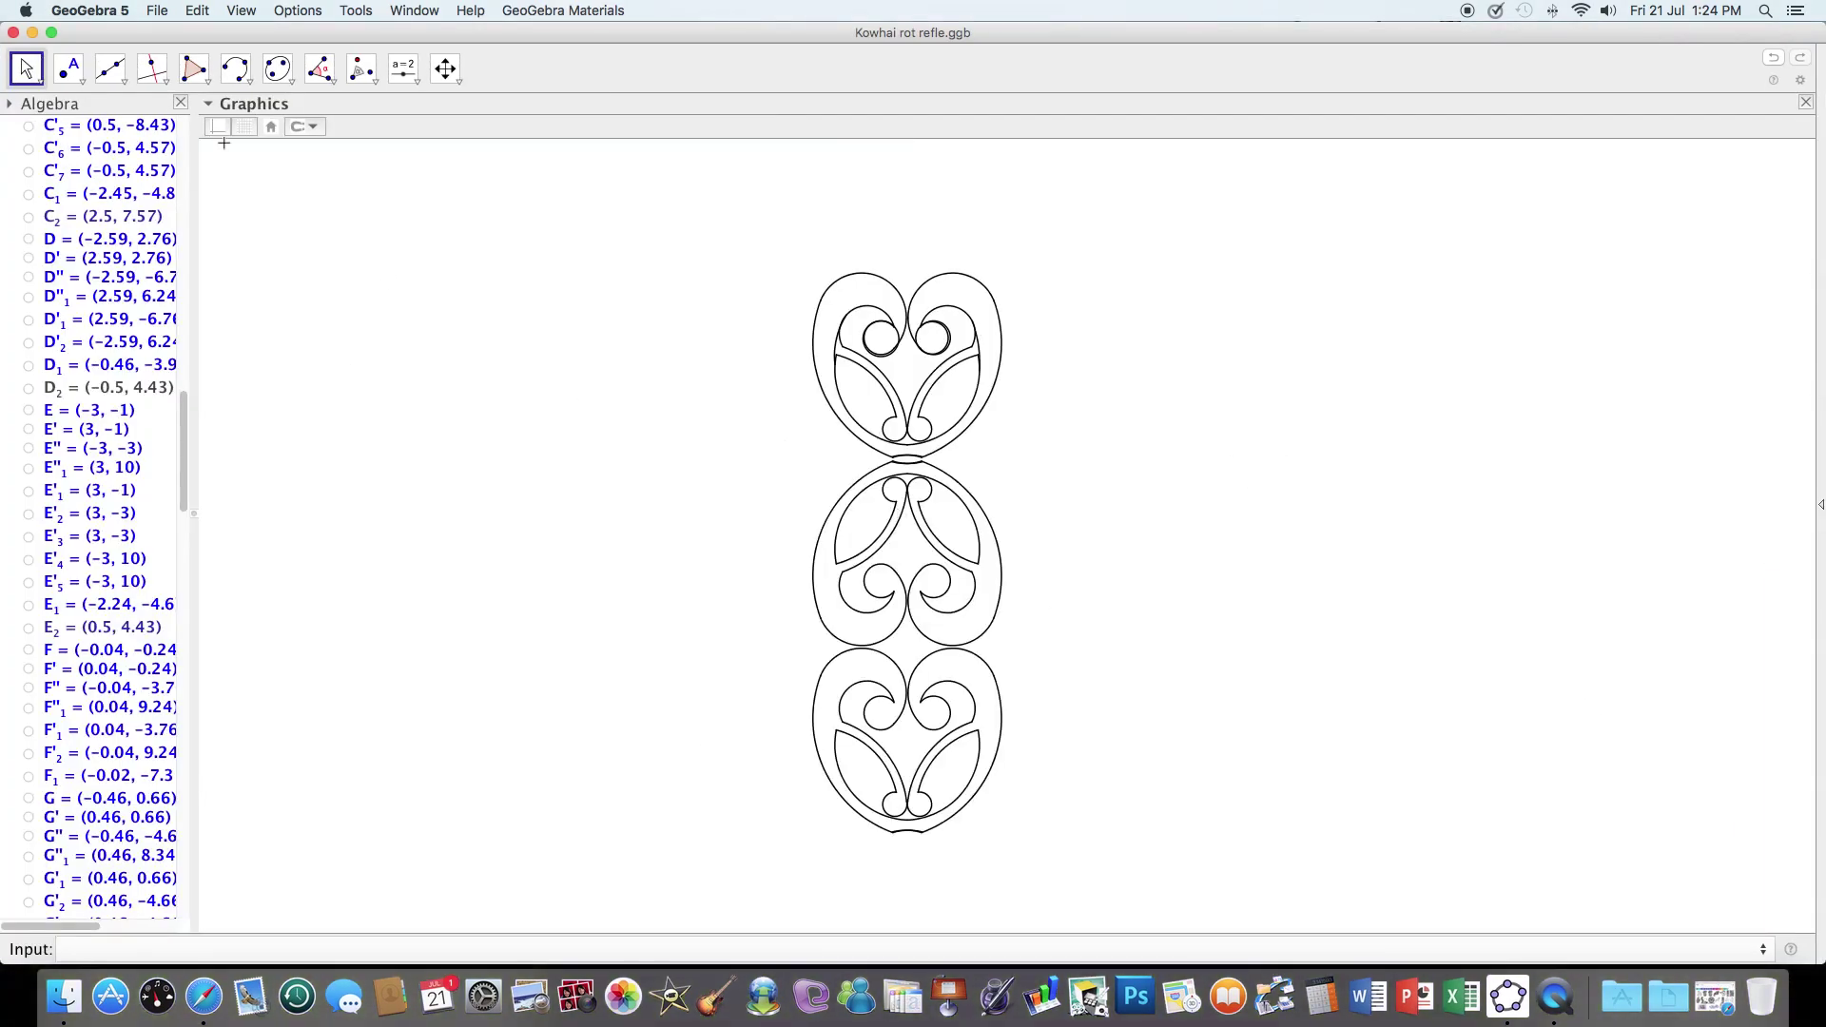
click(159, 13)
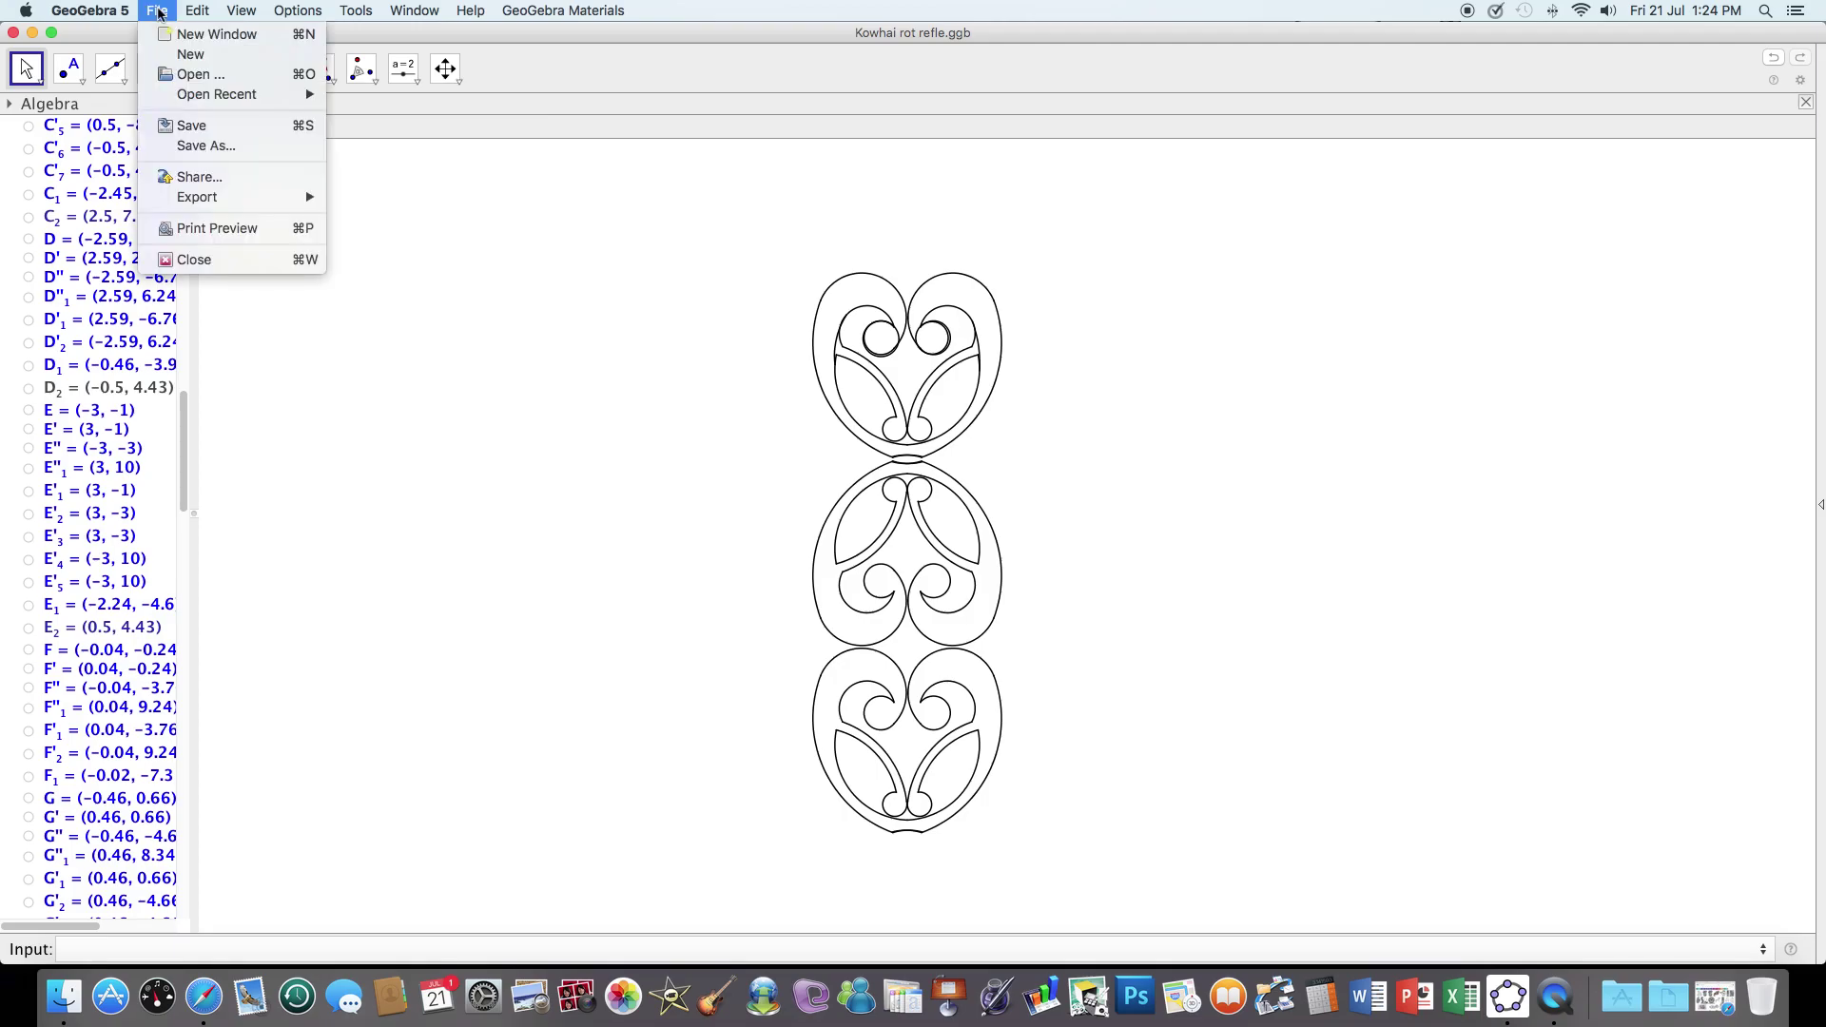
click(178, 54)
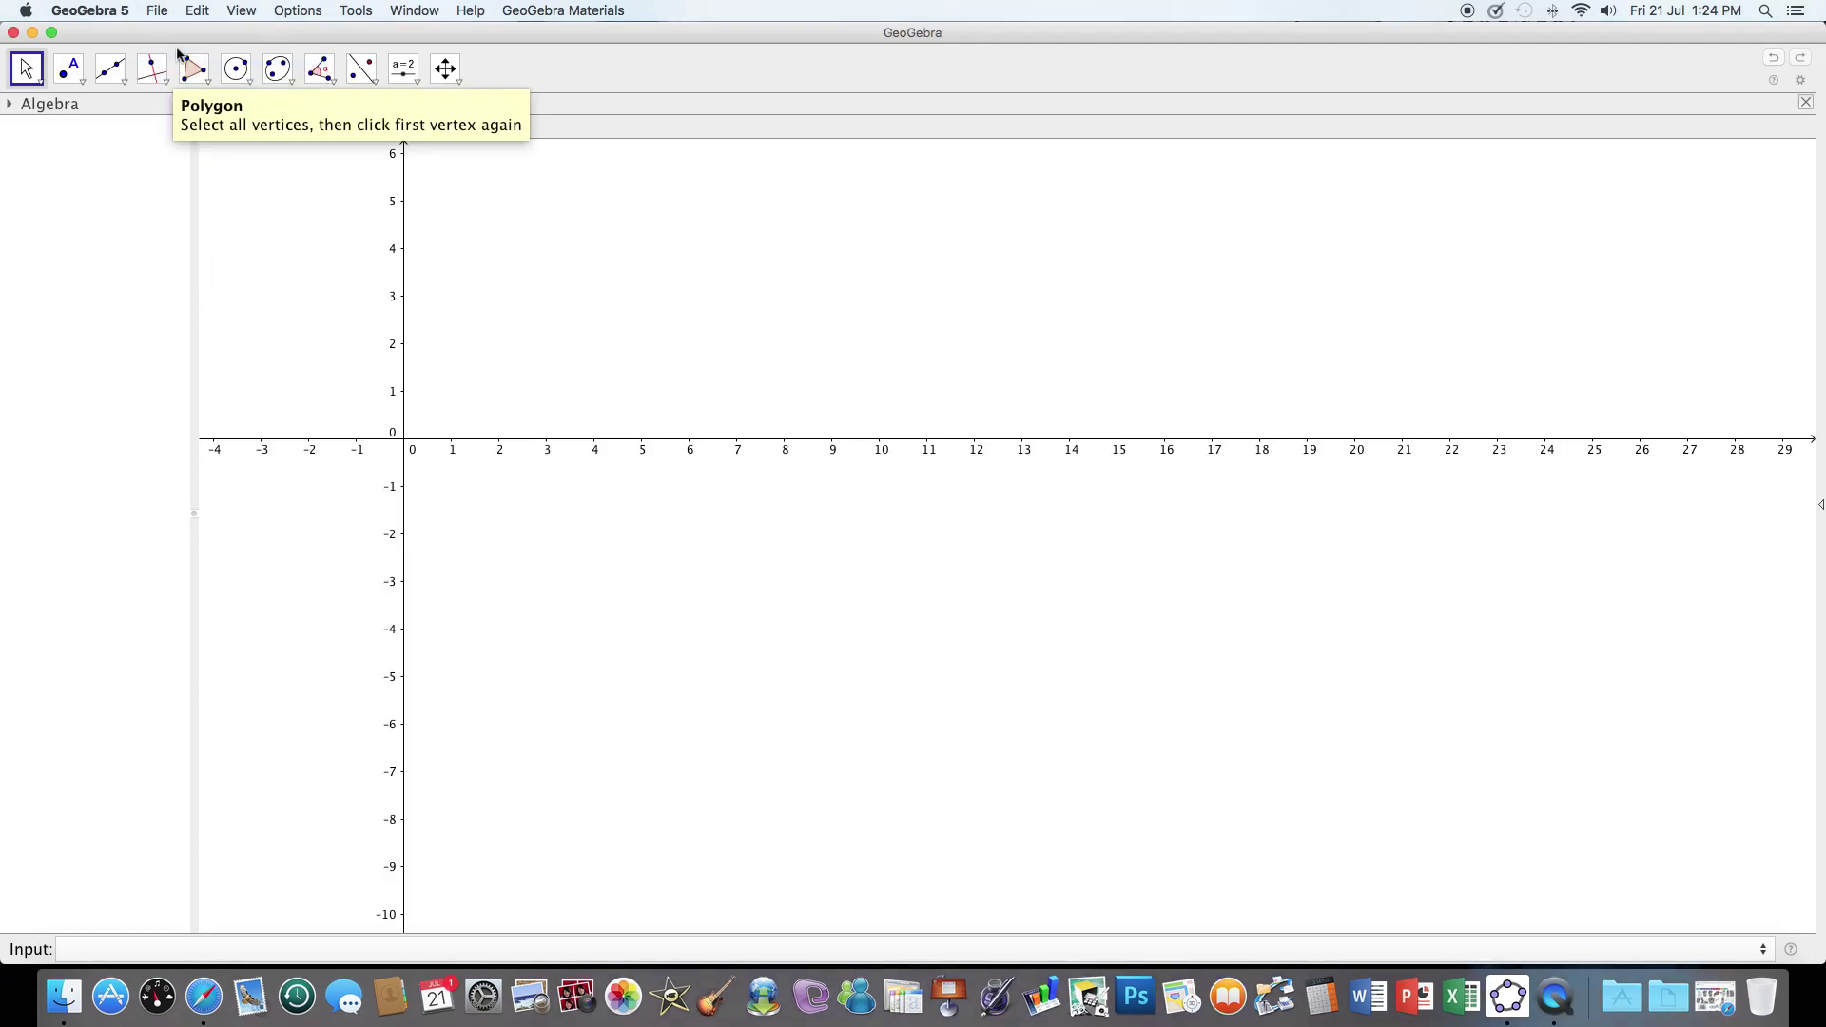
drag(270, 194, 640, 224)
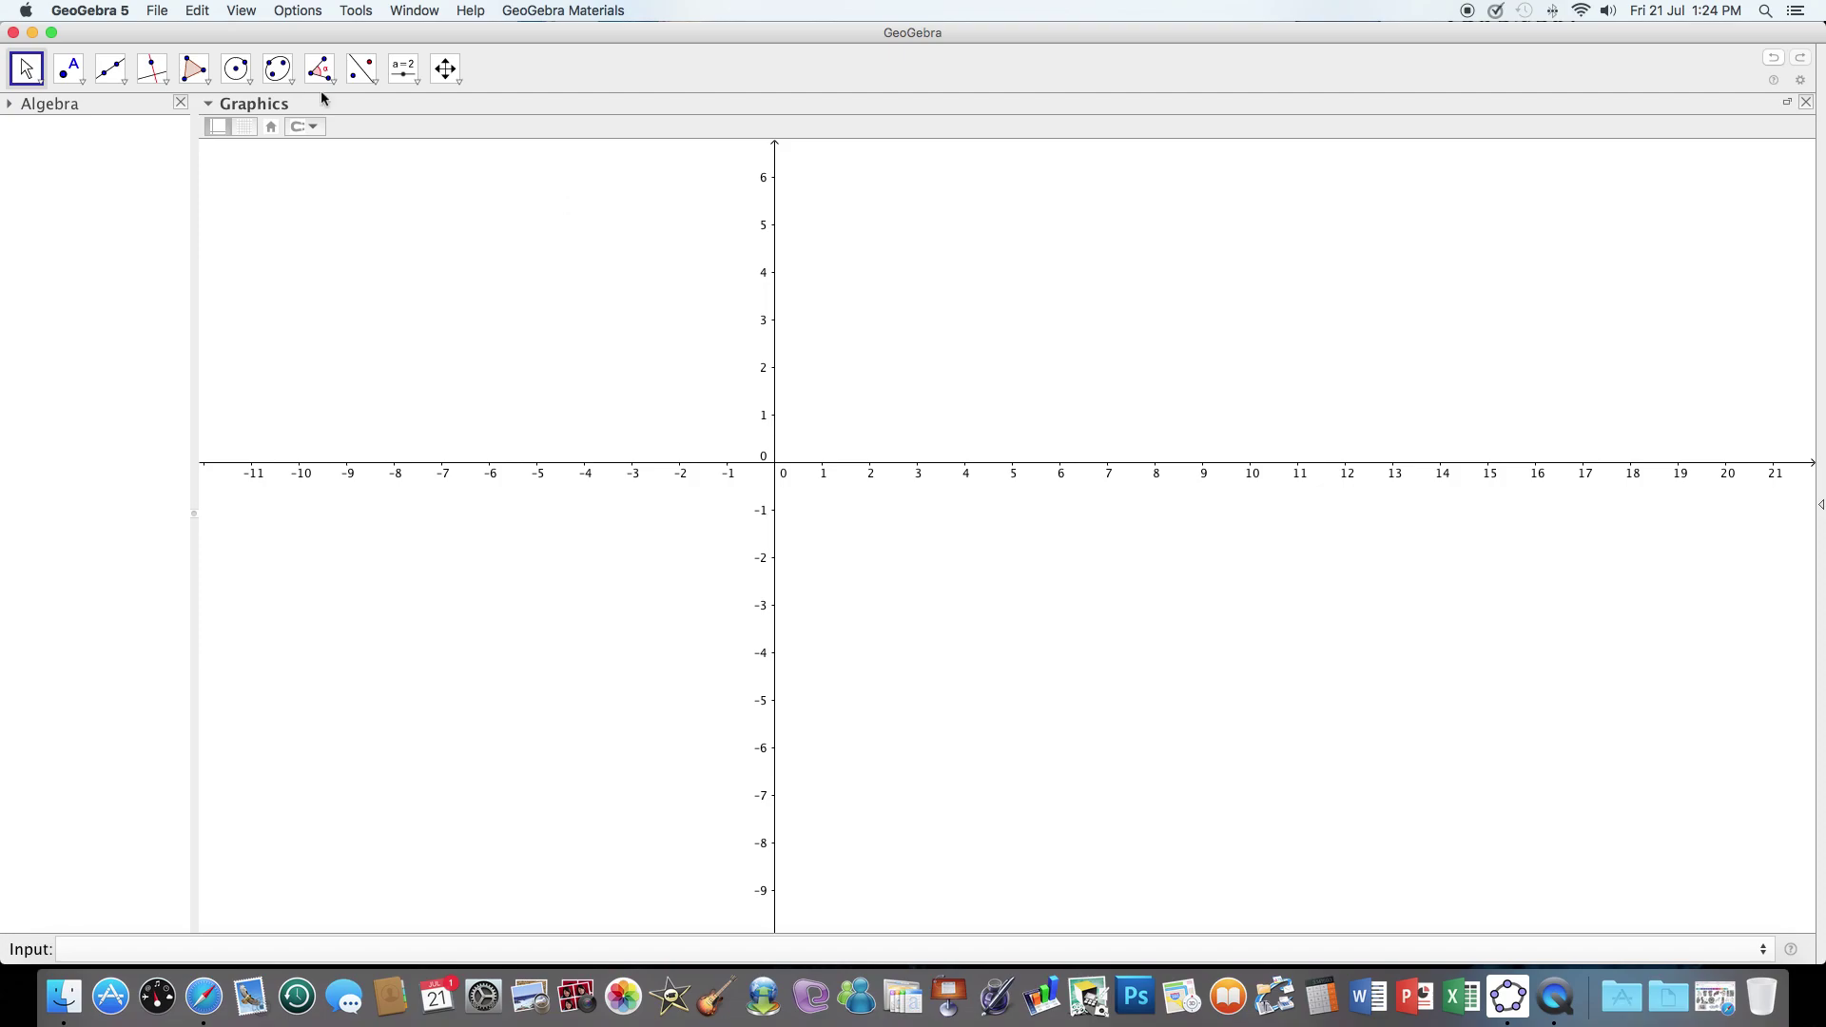
Dismiss the crash report and insert the image file kowhairotref.jpg from the Desktop into the graphics view
click(198, 12)
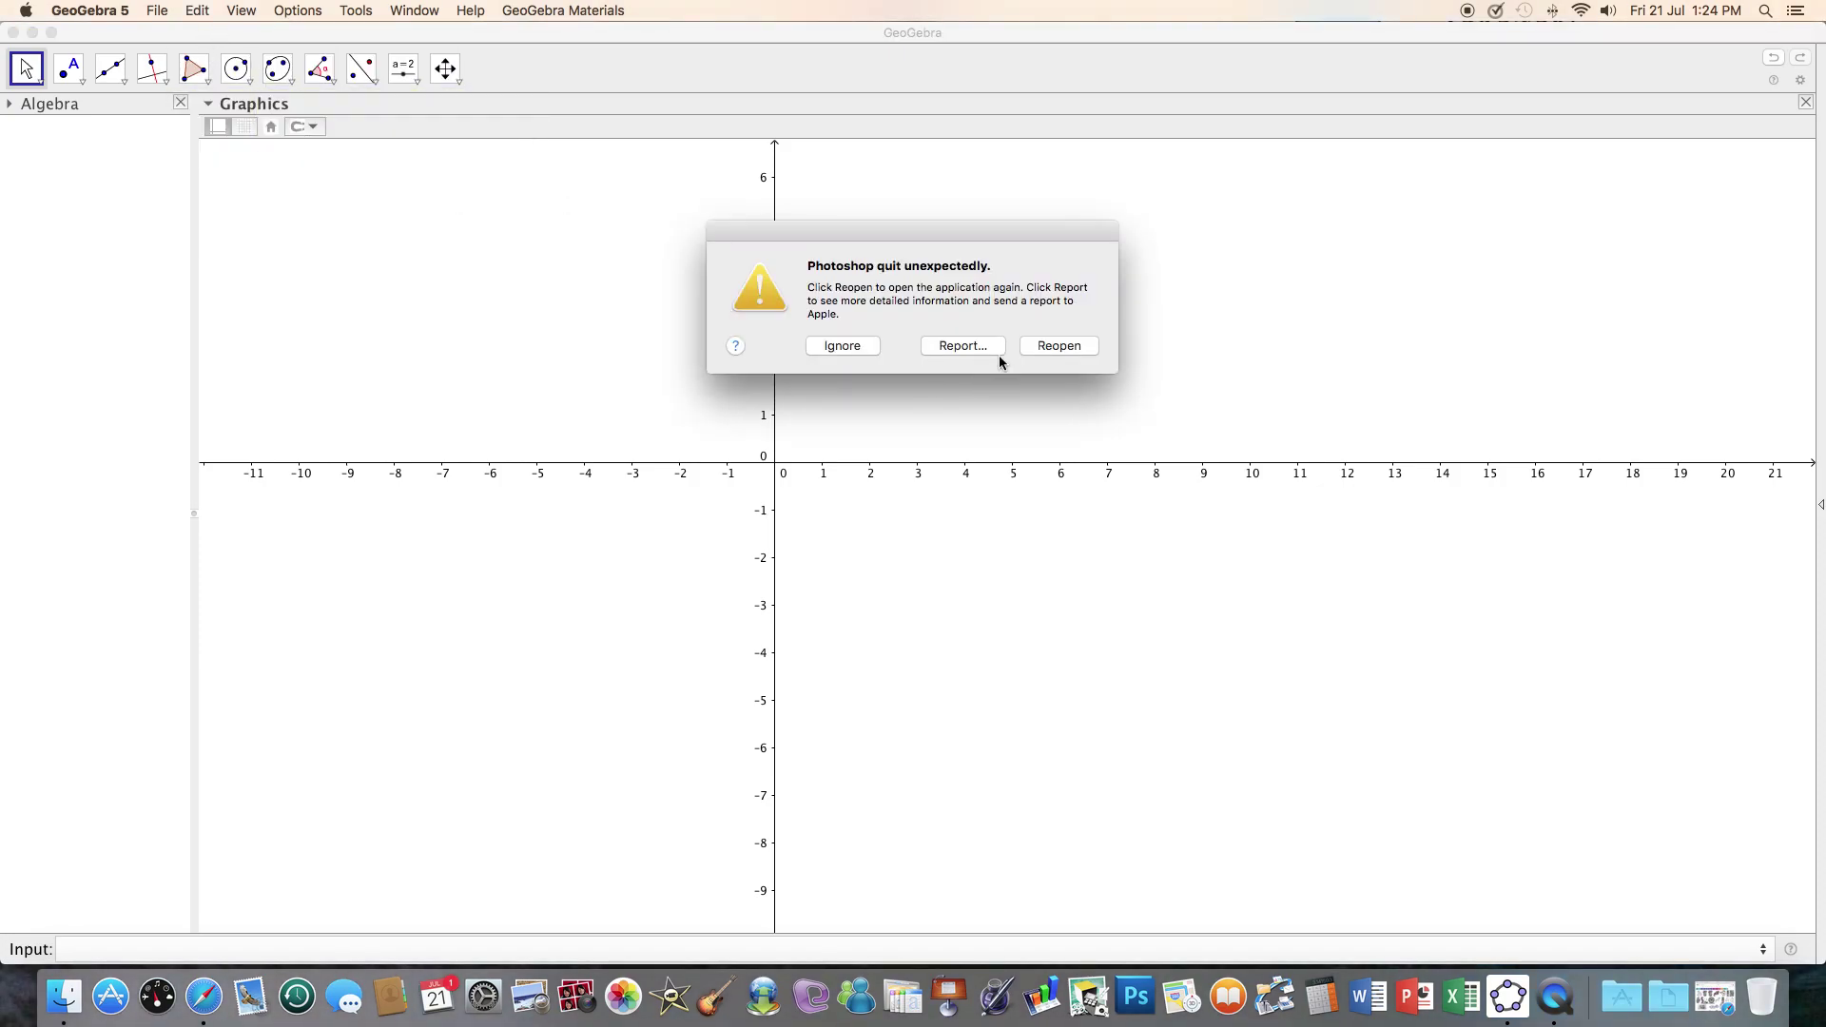
click(868, 348)
click(199, 11)
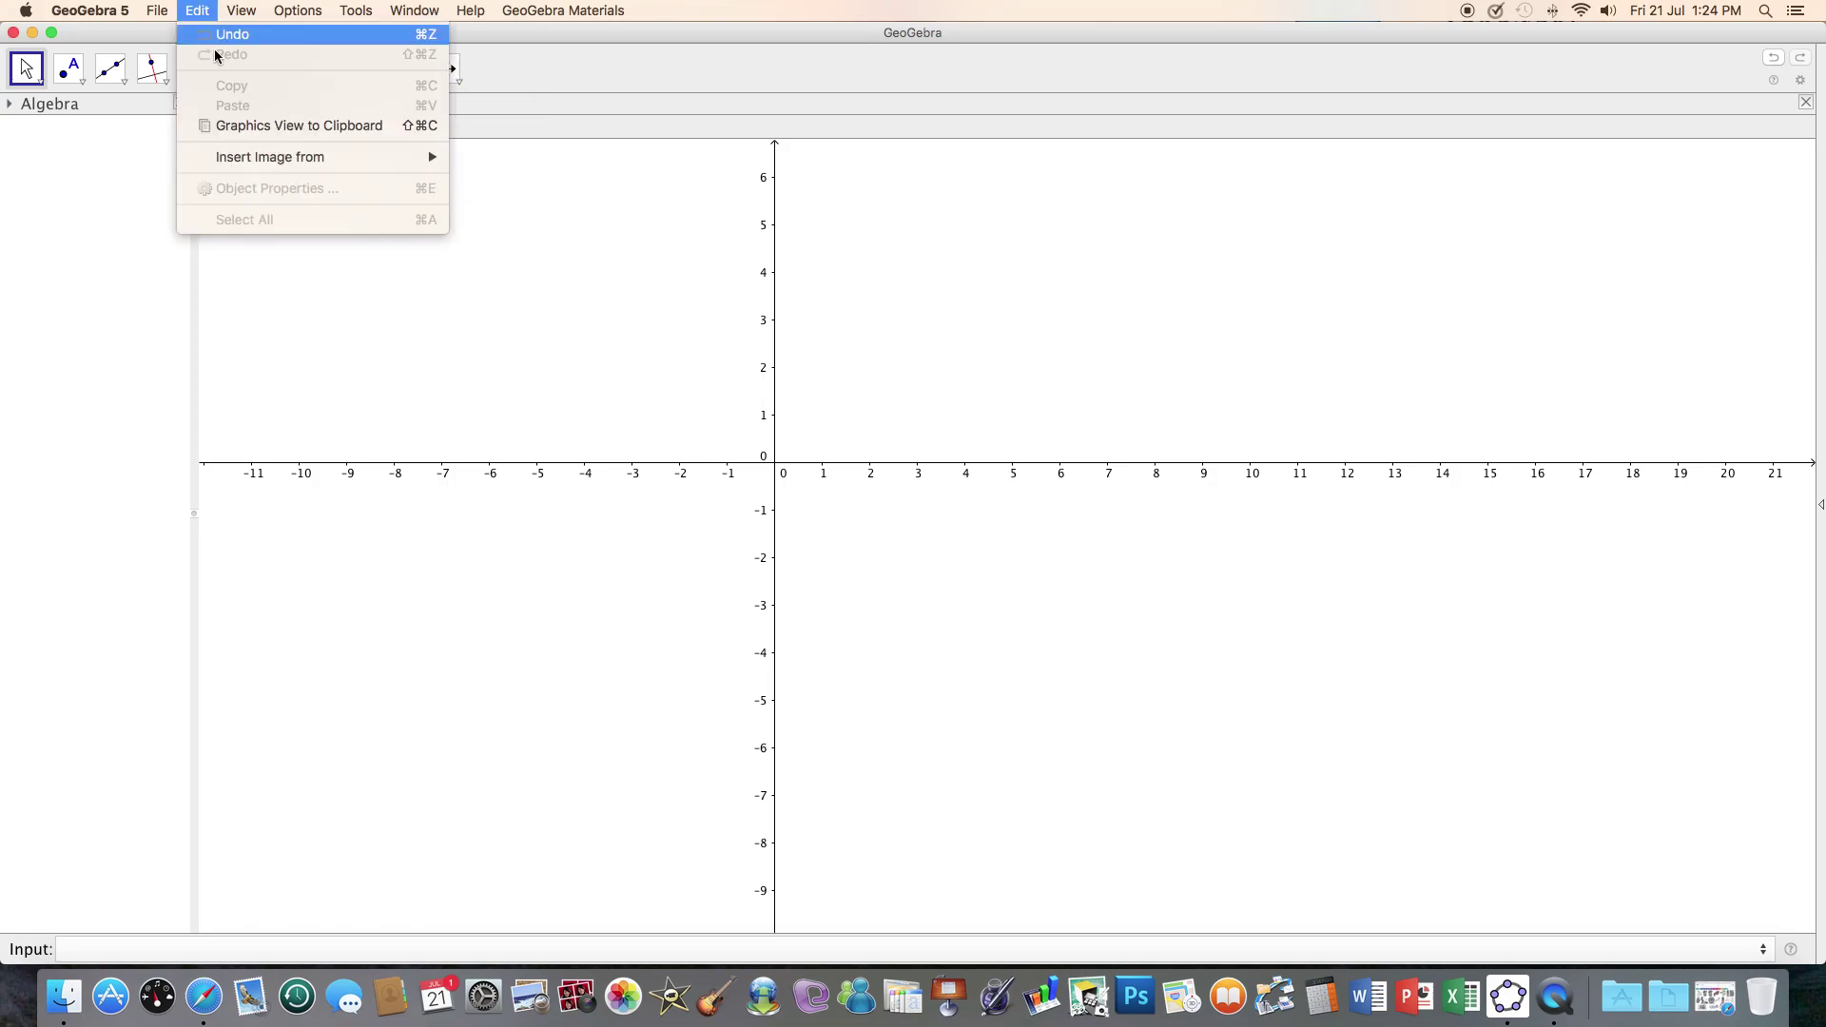
mouse_move(369, 158)
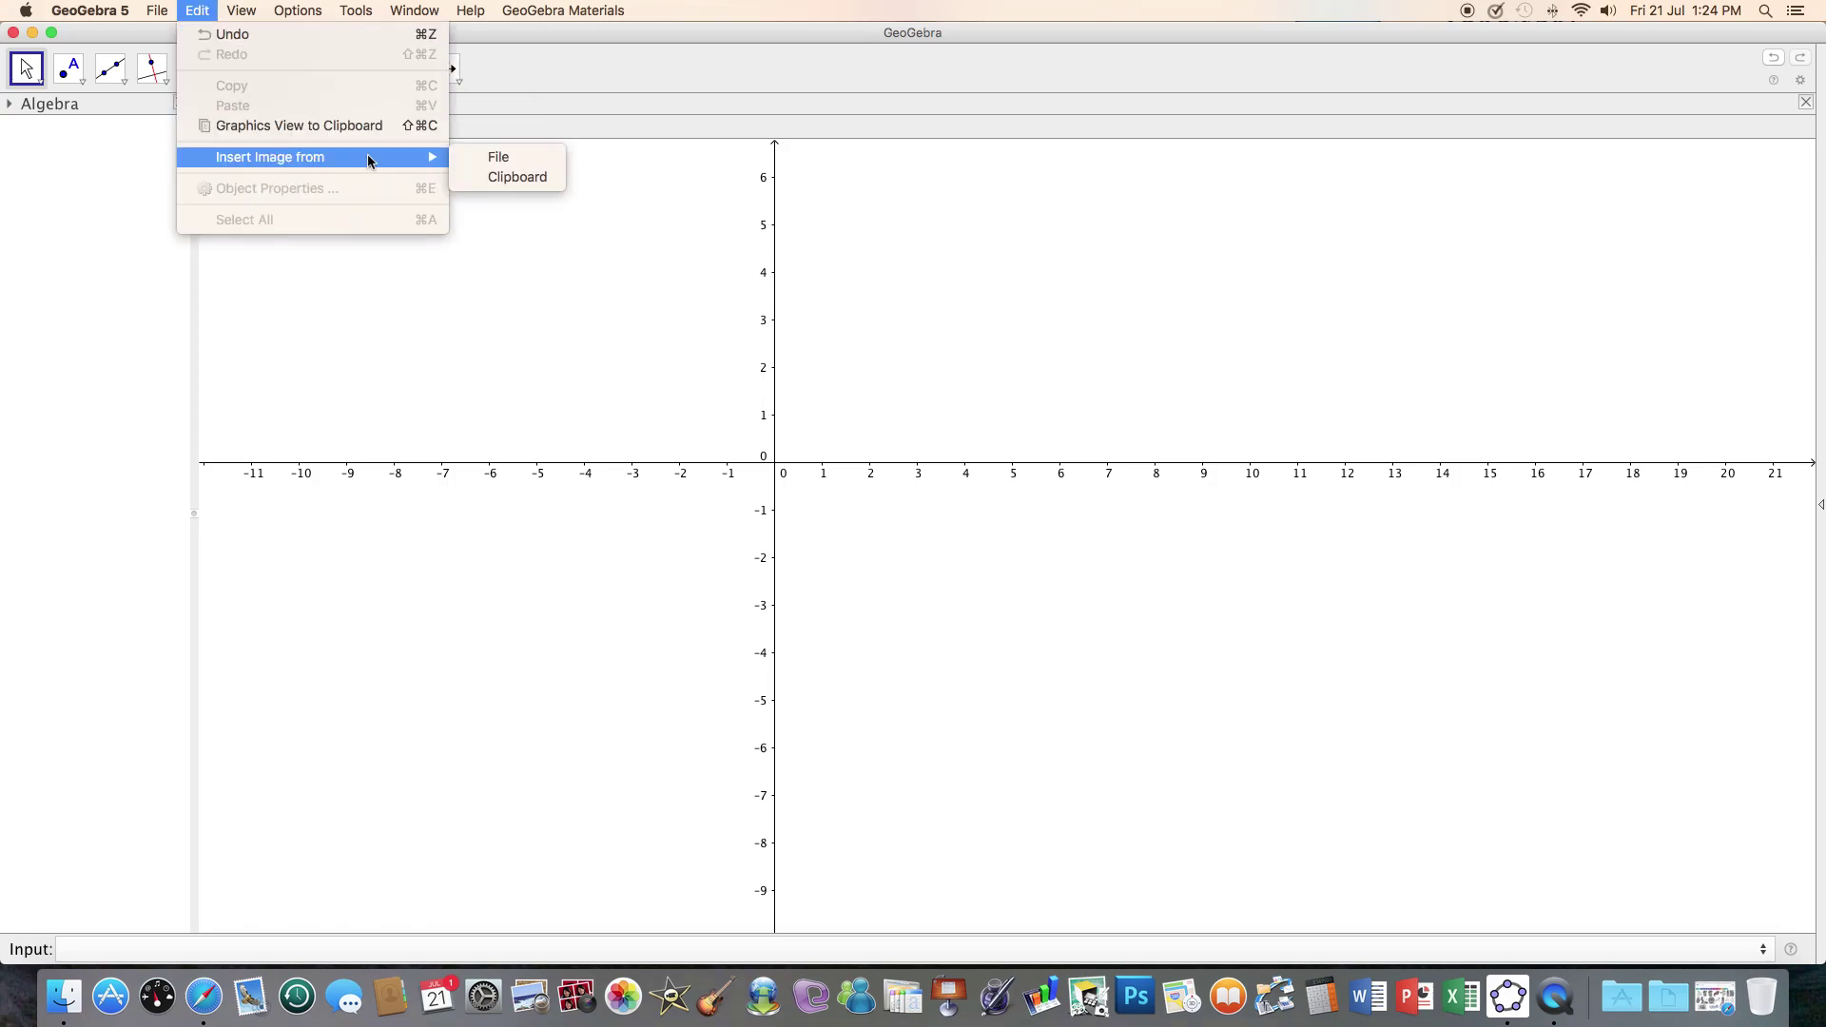
click(487, 155)
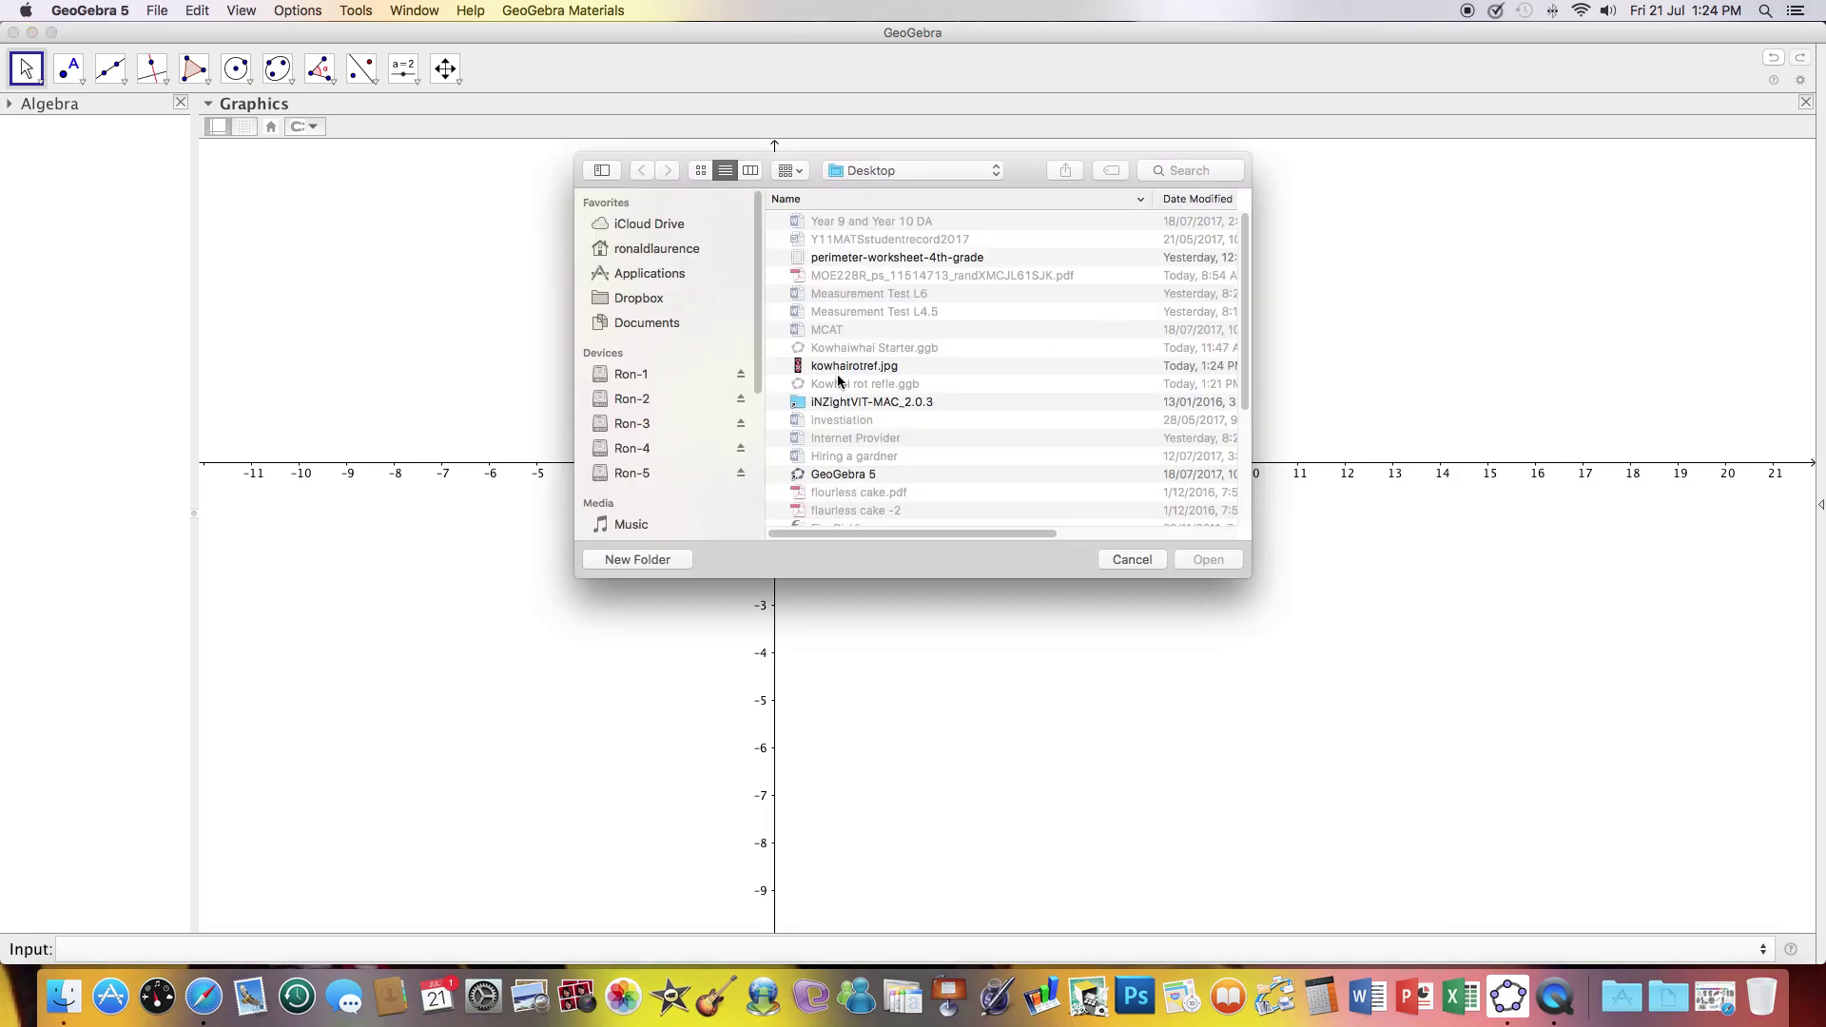
double_click(821, 368)
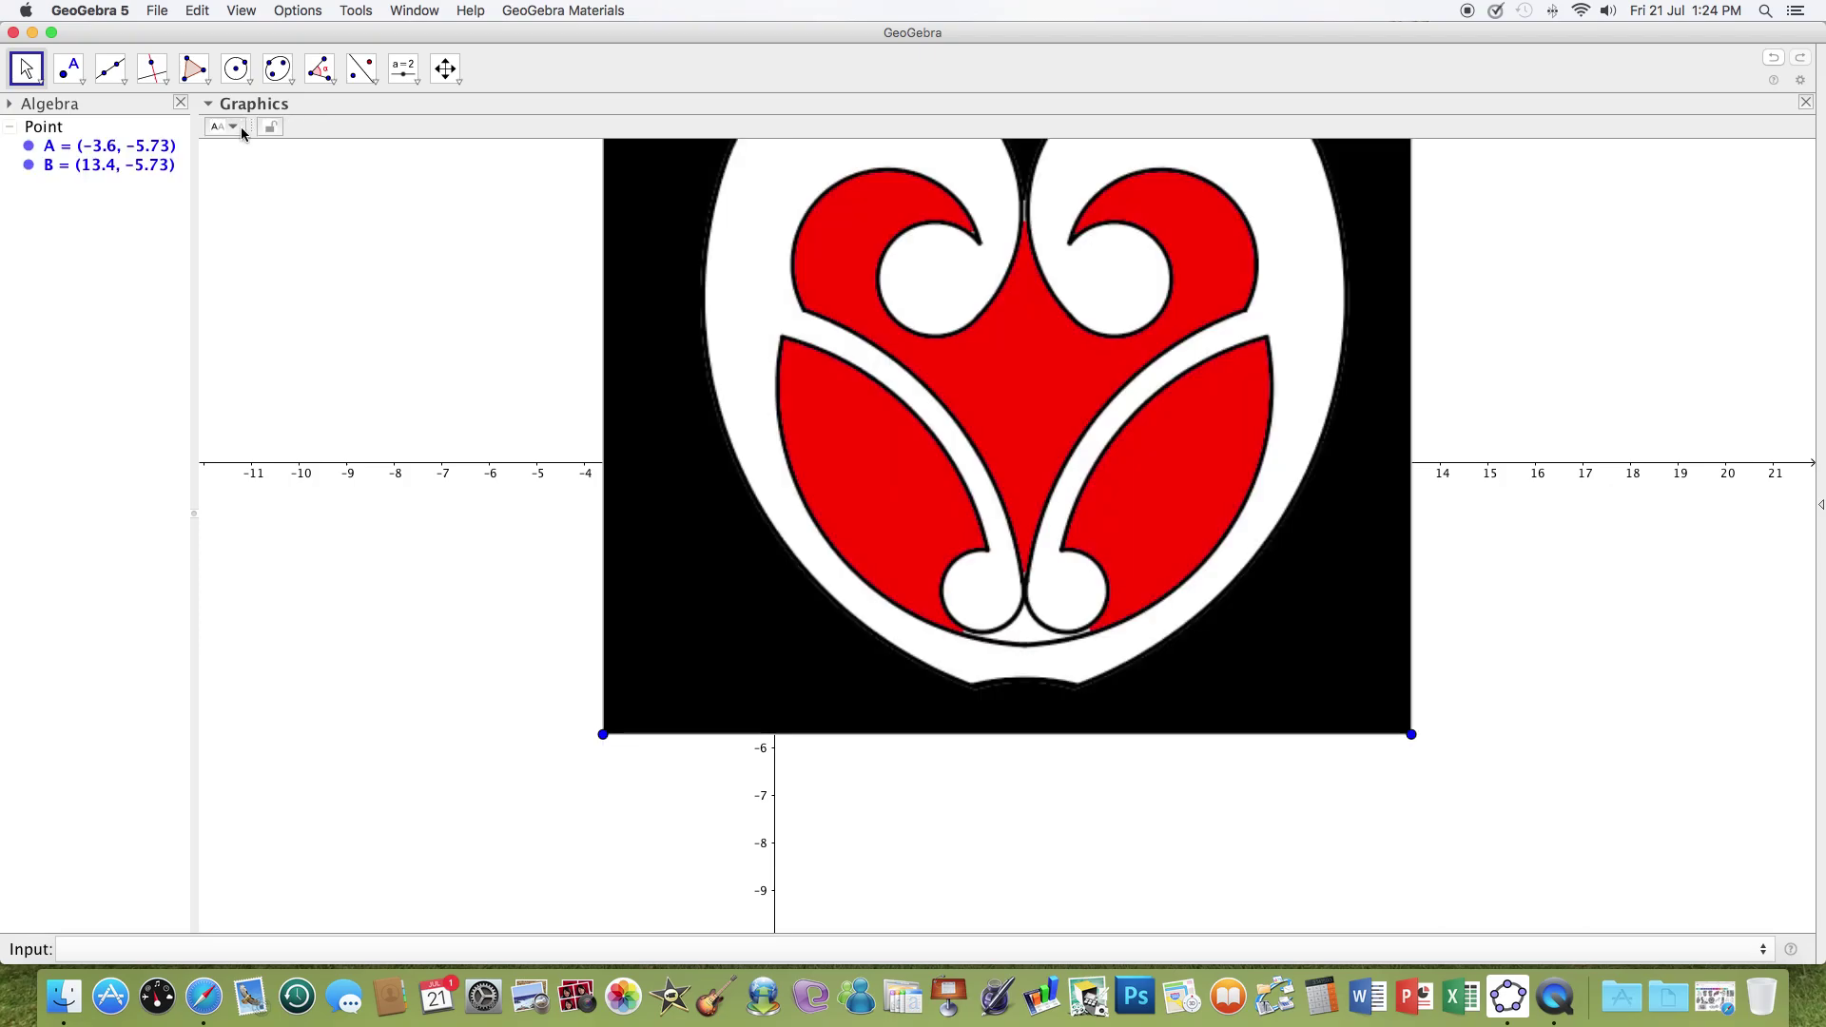
Move the image down and shrink it until its lower corners lie at about (7.3, -8.46) and (12.5, -8.47)
click(239, 127)
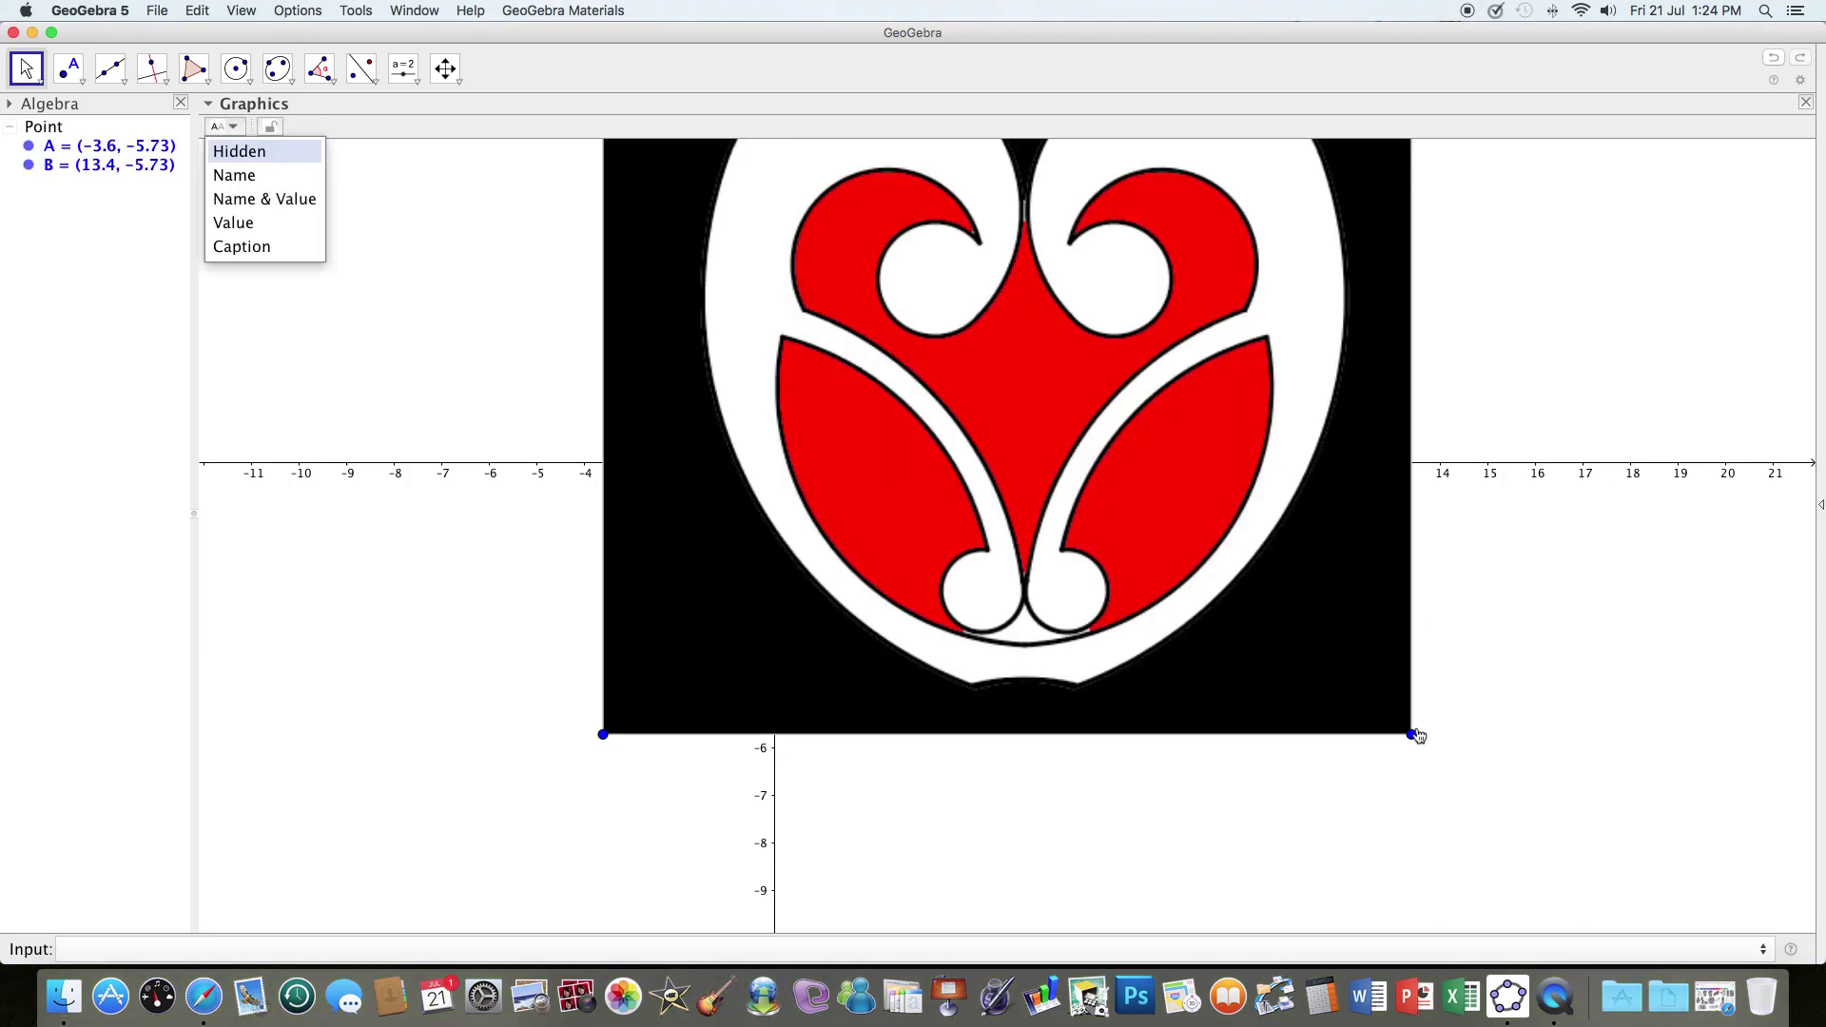
drag(1411, 732, 1377, 864)
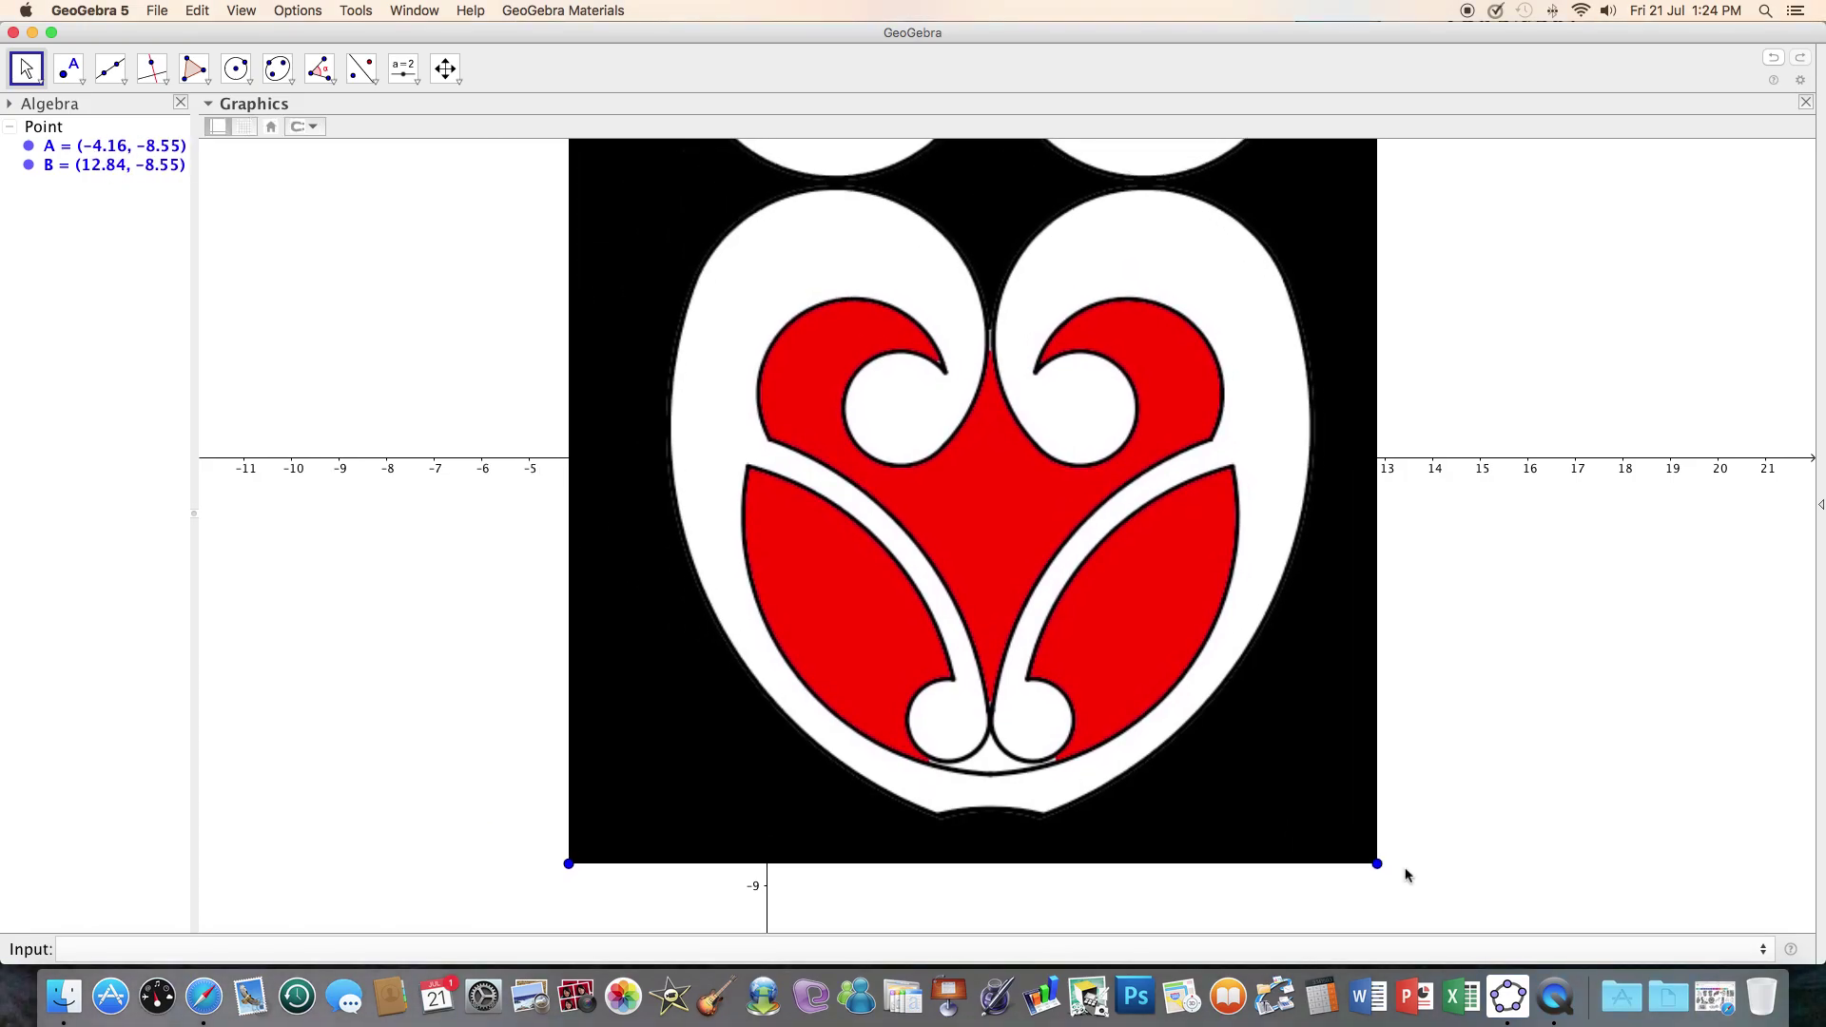
click(1370, 856)
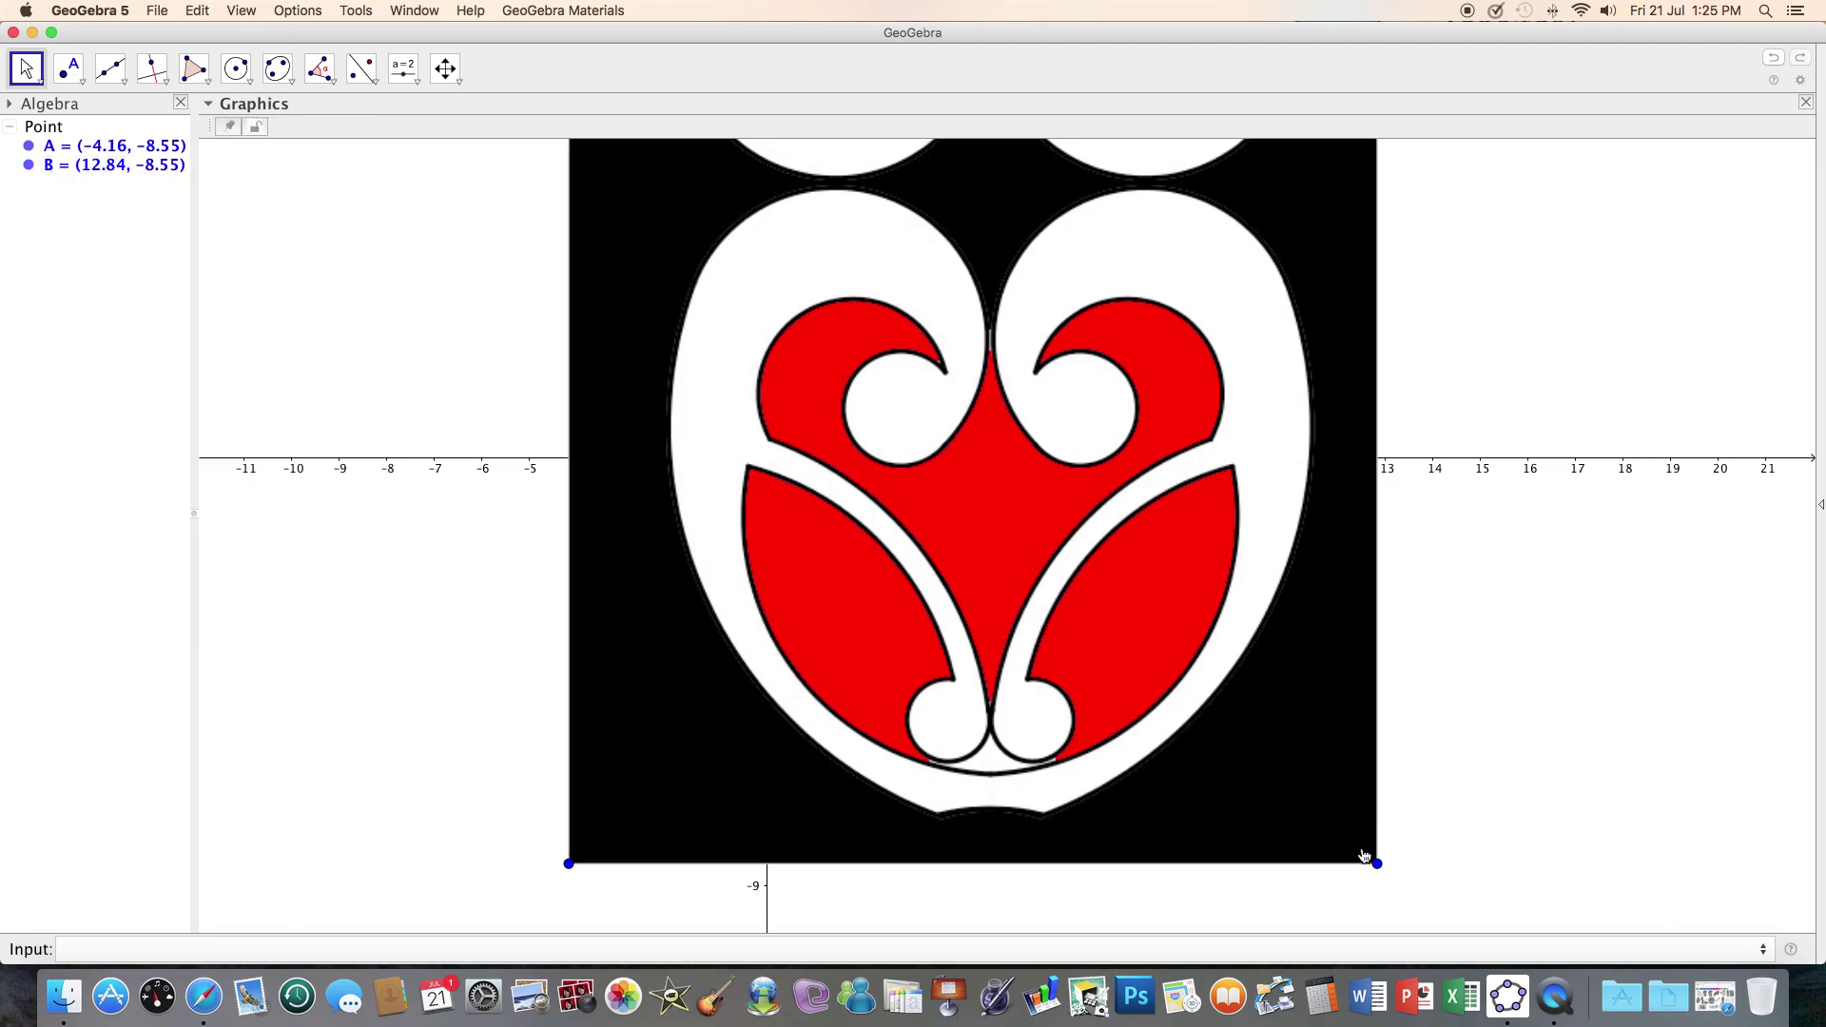
mouse_move(1367, 856)
mouse_down()
mouse_move(1340, 842)
mouse_move(1350, 856)
mouse_up()
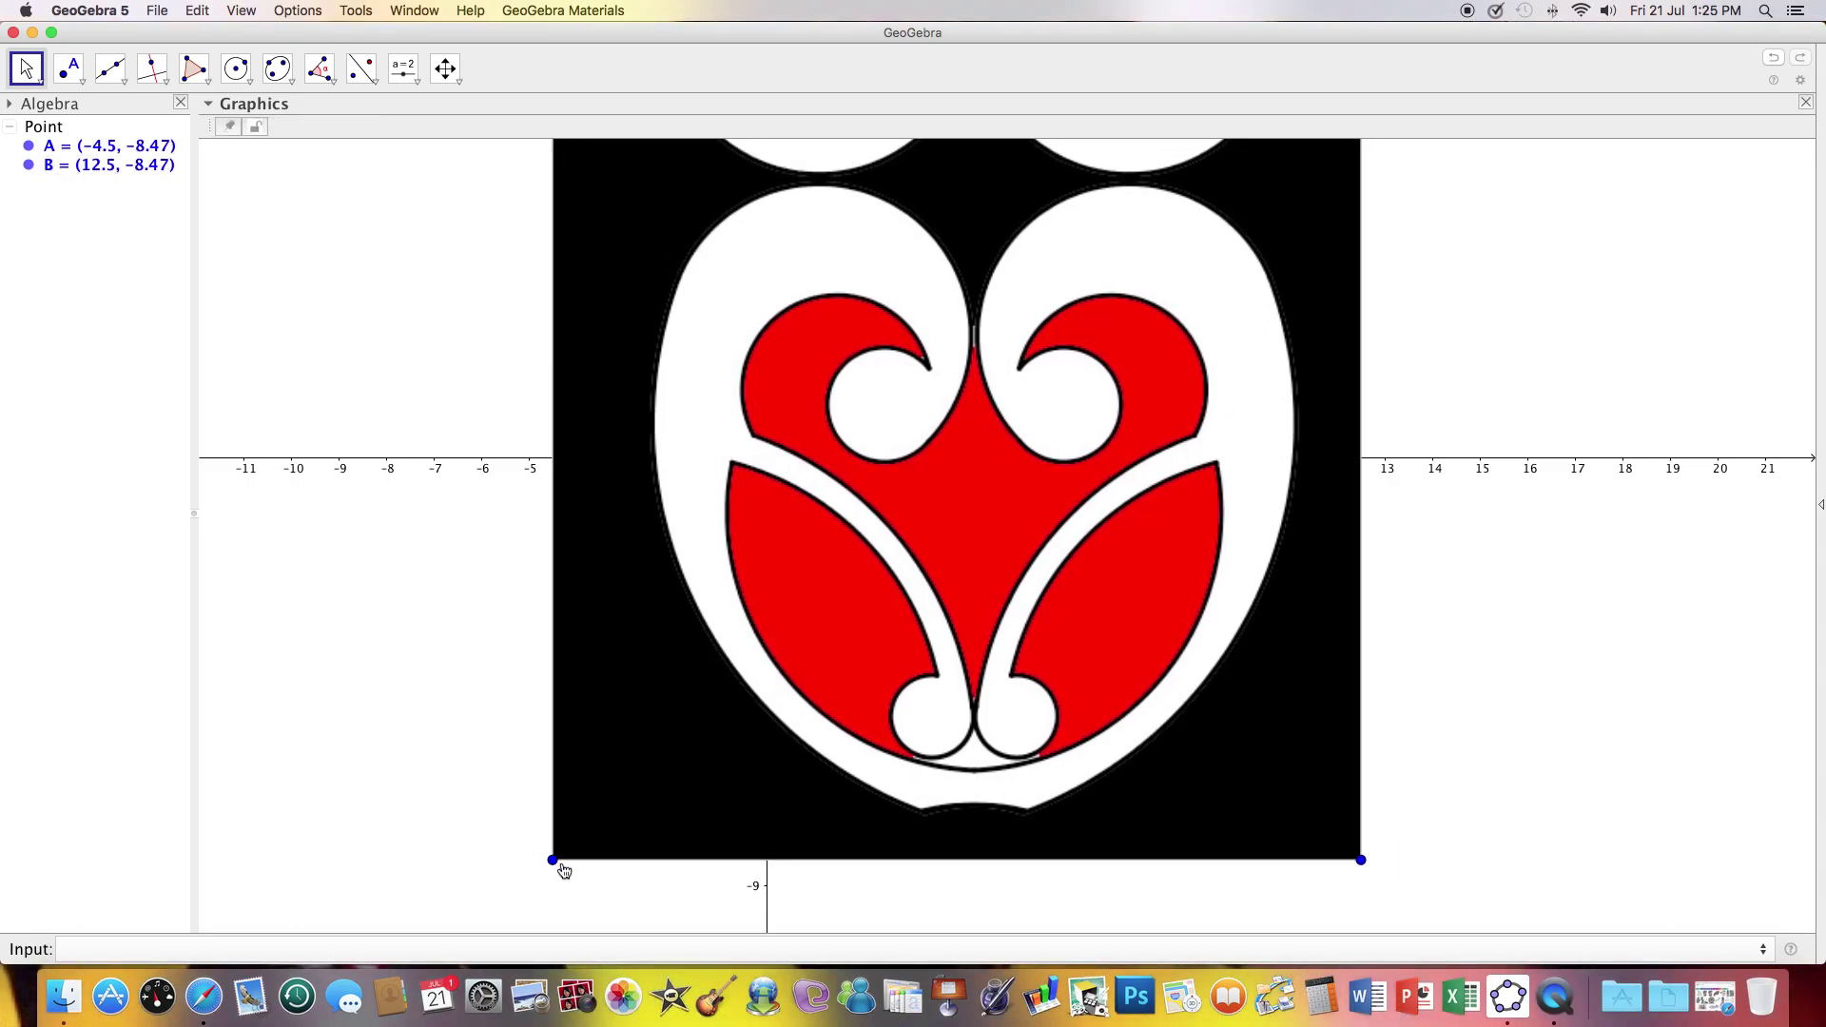
drag(564, 872, 1113, 860)
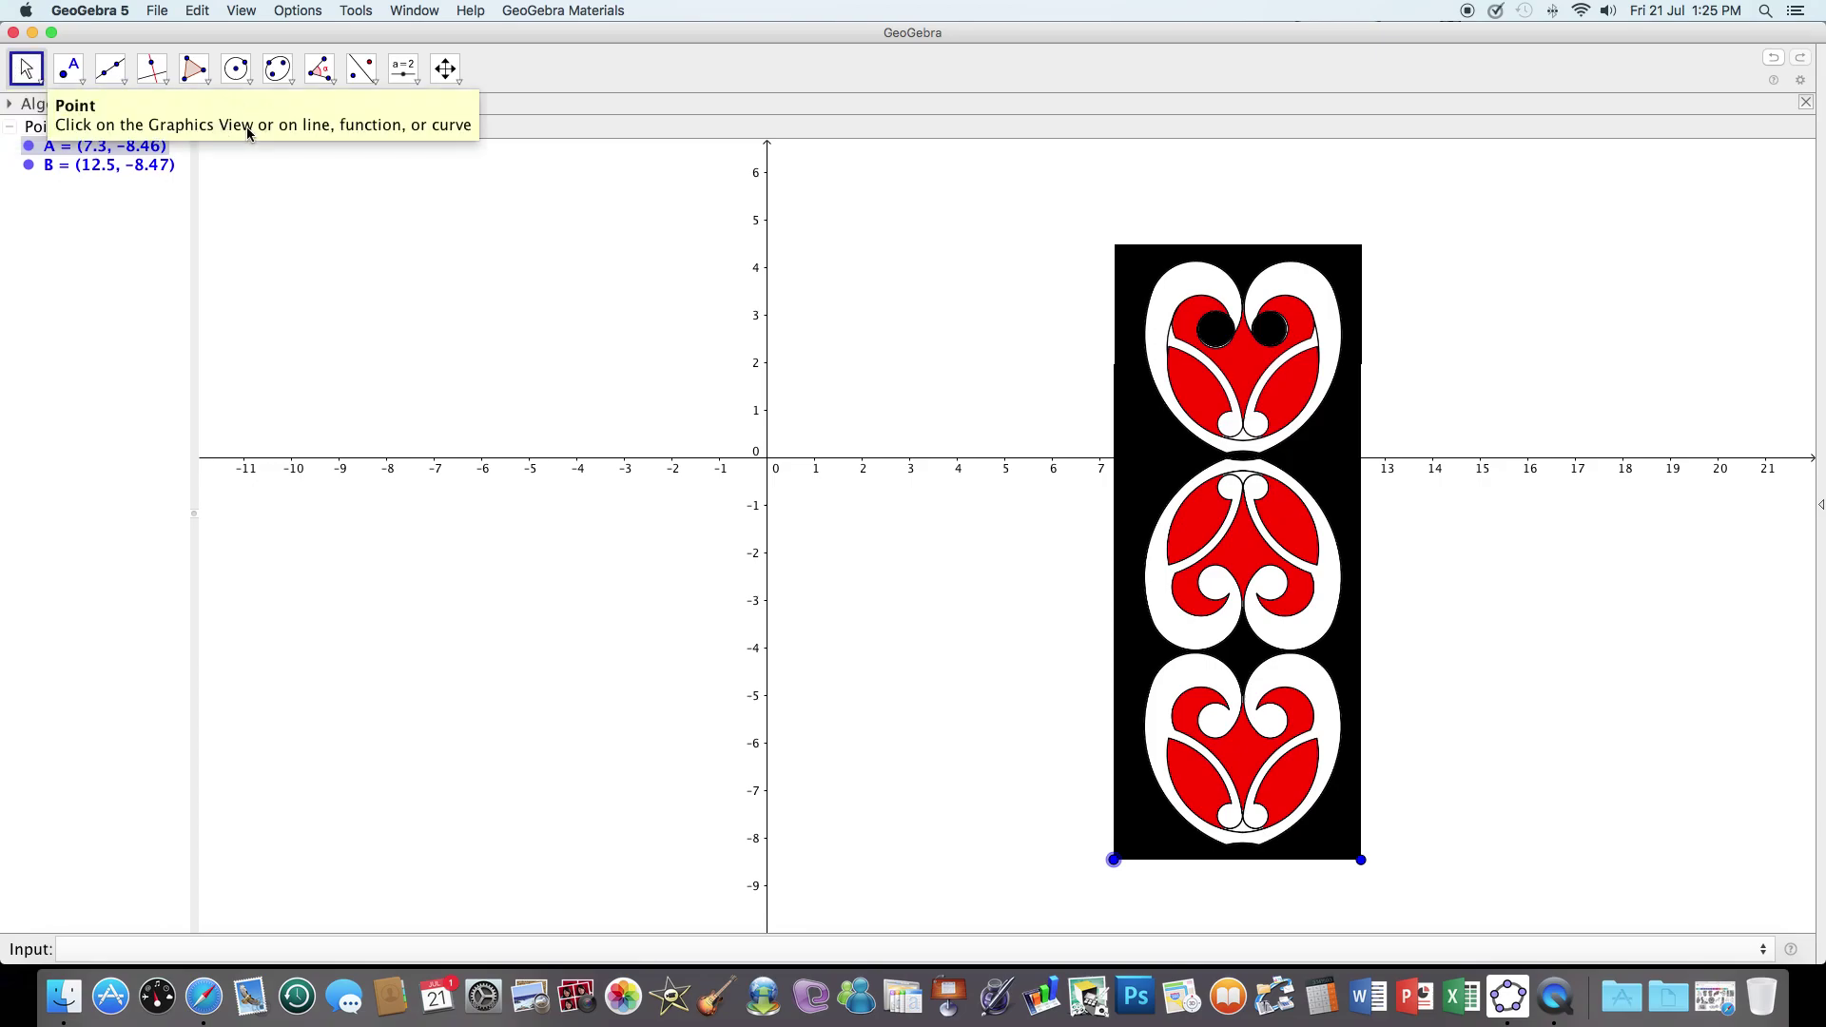
Show the grid and fit the image against the y-axis, with its lower corners at about (0, -6) and (4.82, -6.02)
click(305, 225)
click(247, 127)
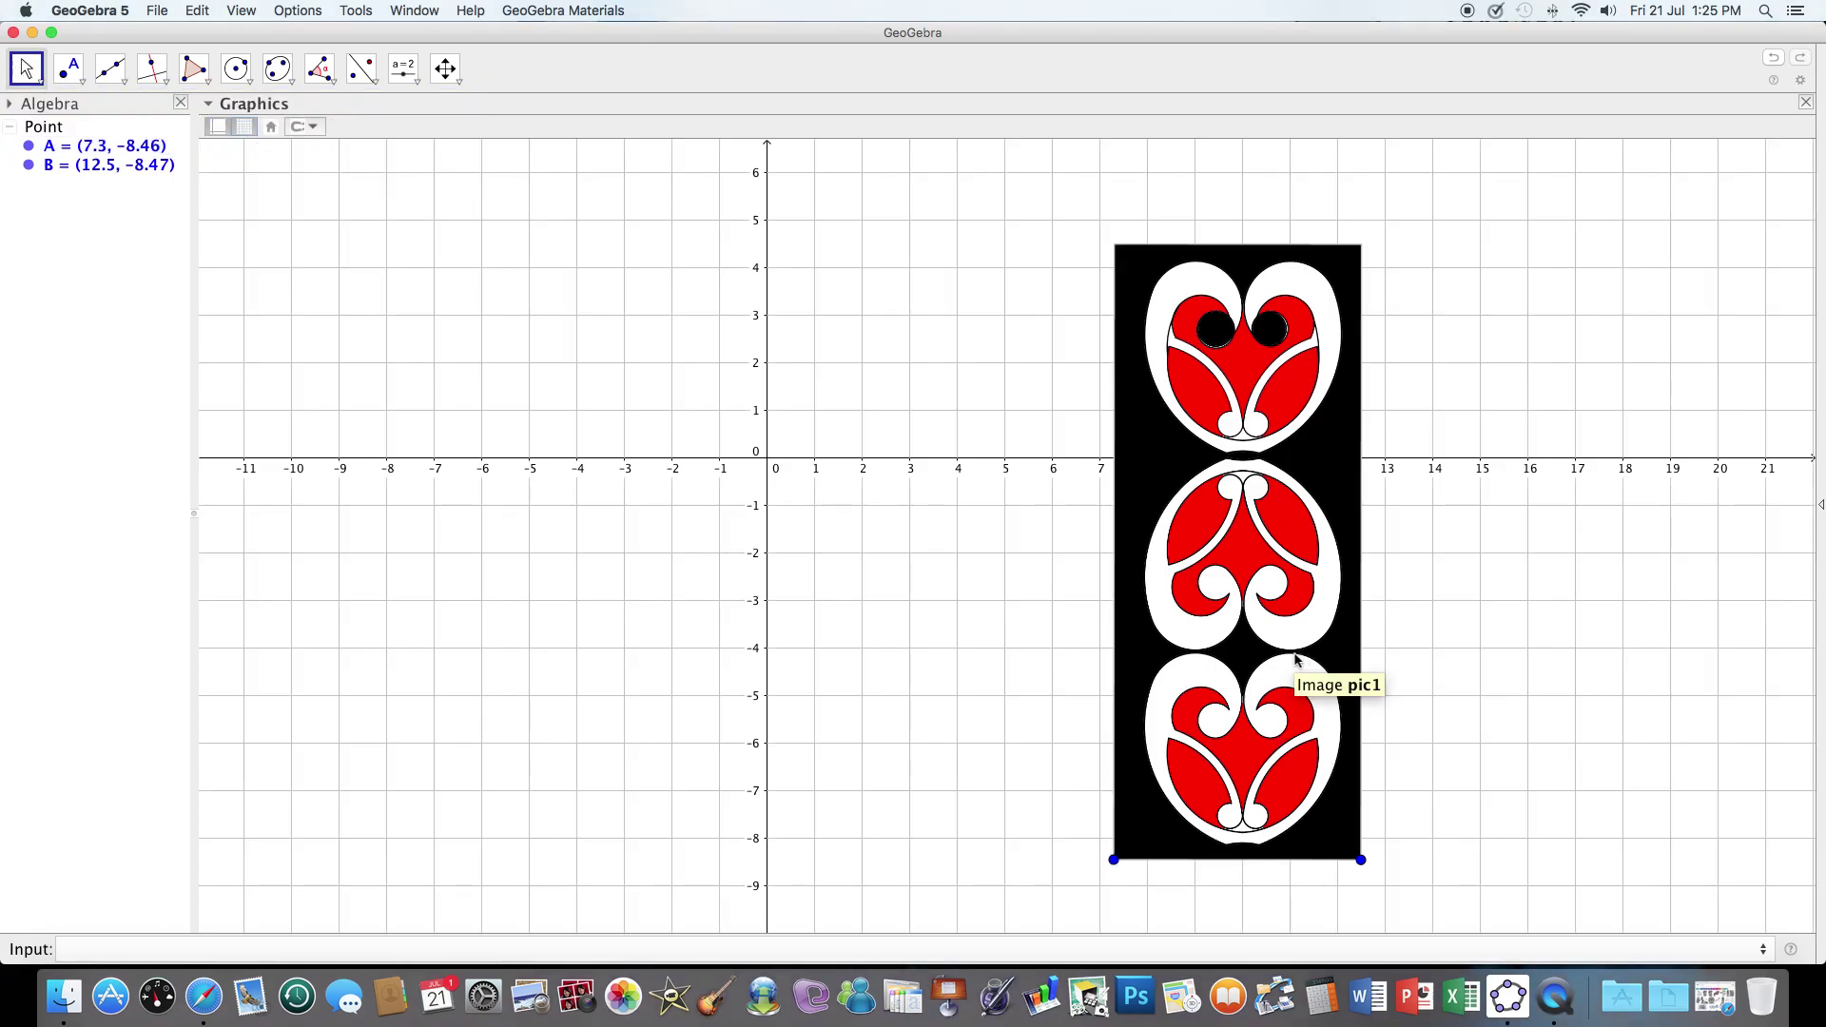
drag(1298, 661, 951, 586)
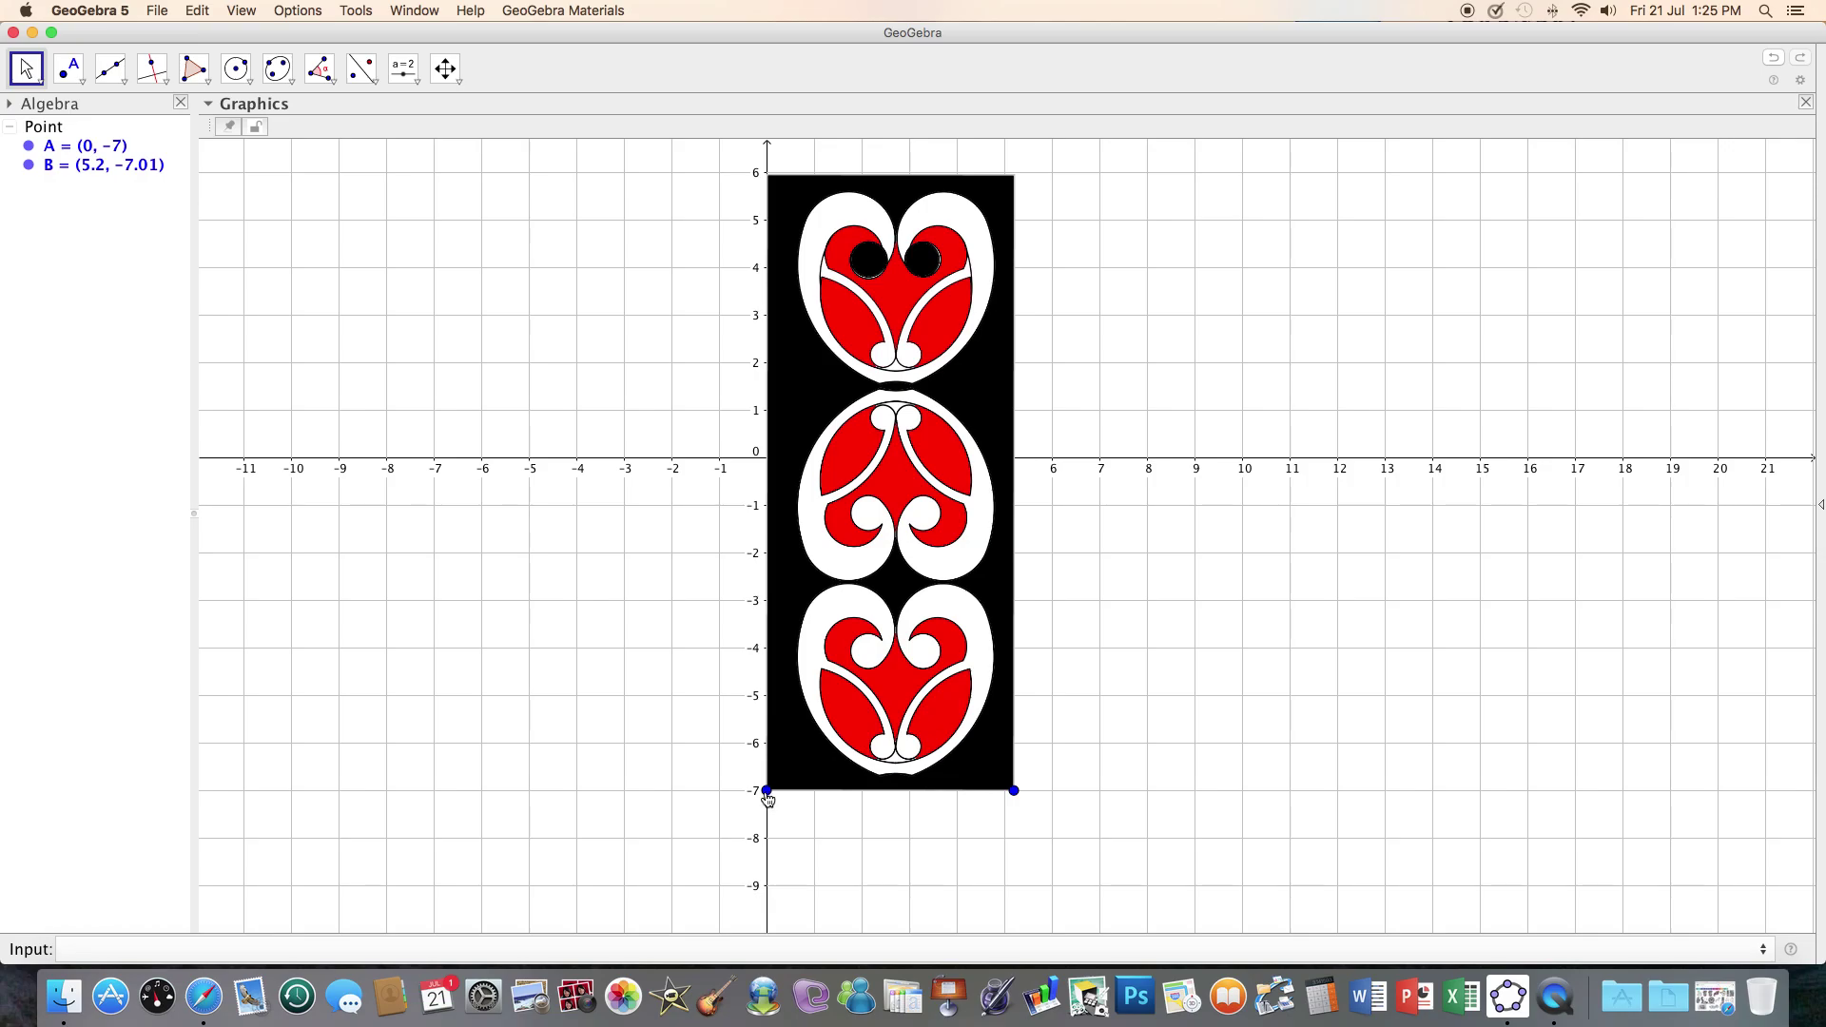
drag(769, 799, 774, 796)
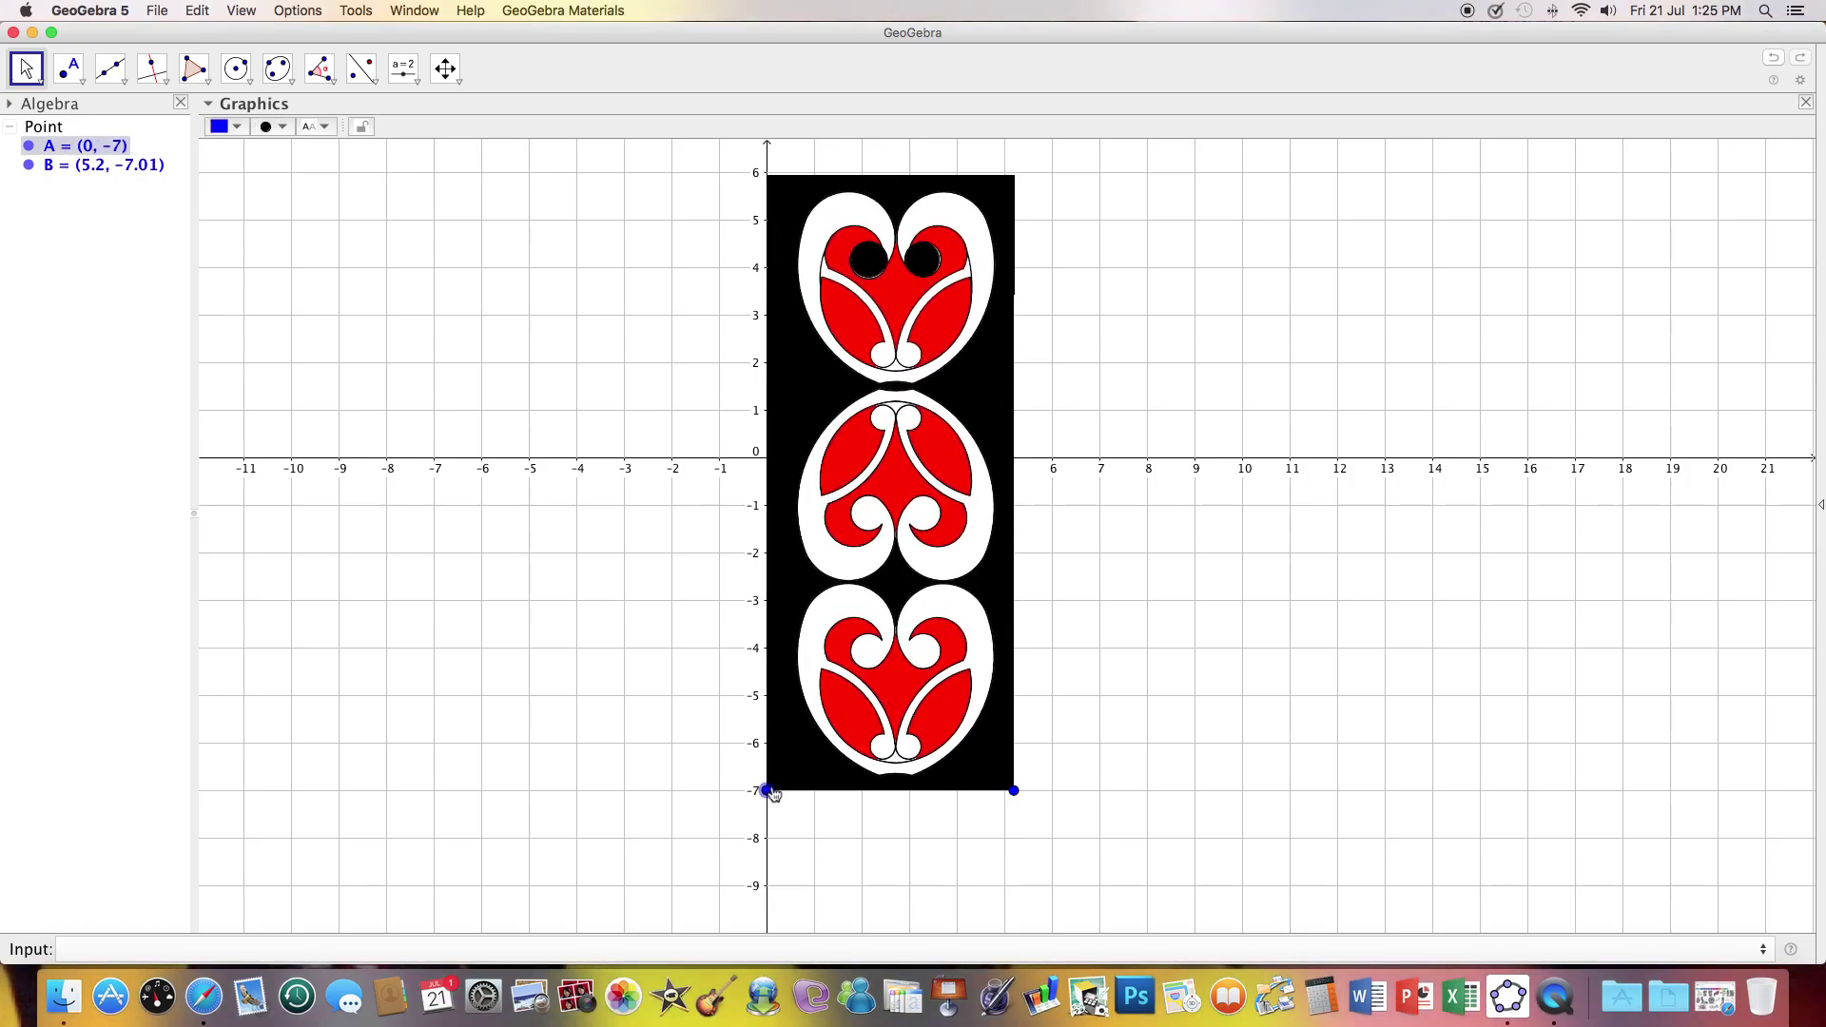
drag(1014, 791, 938, 721)
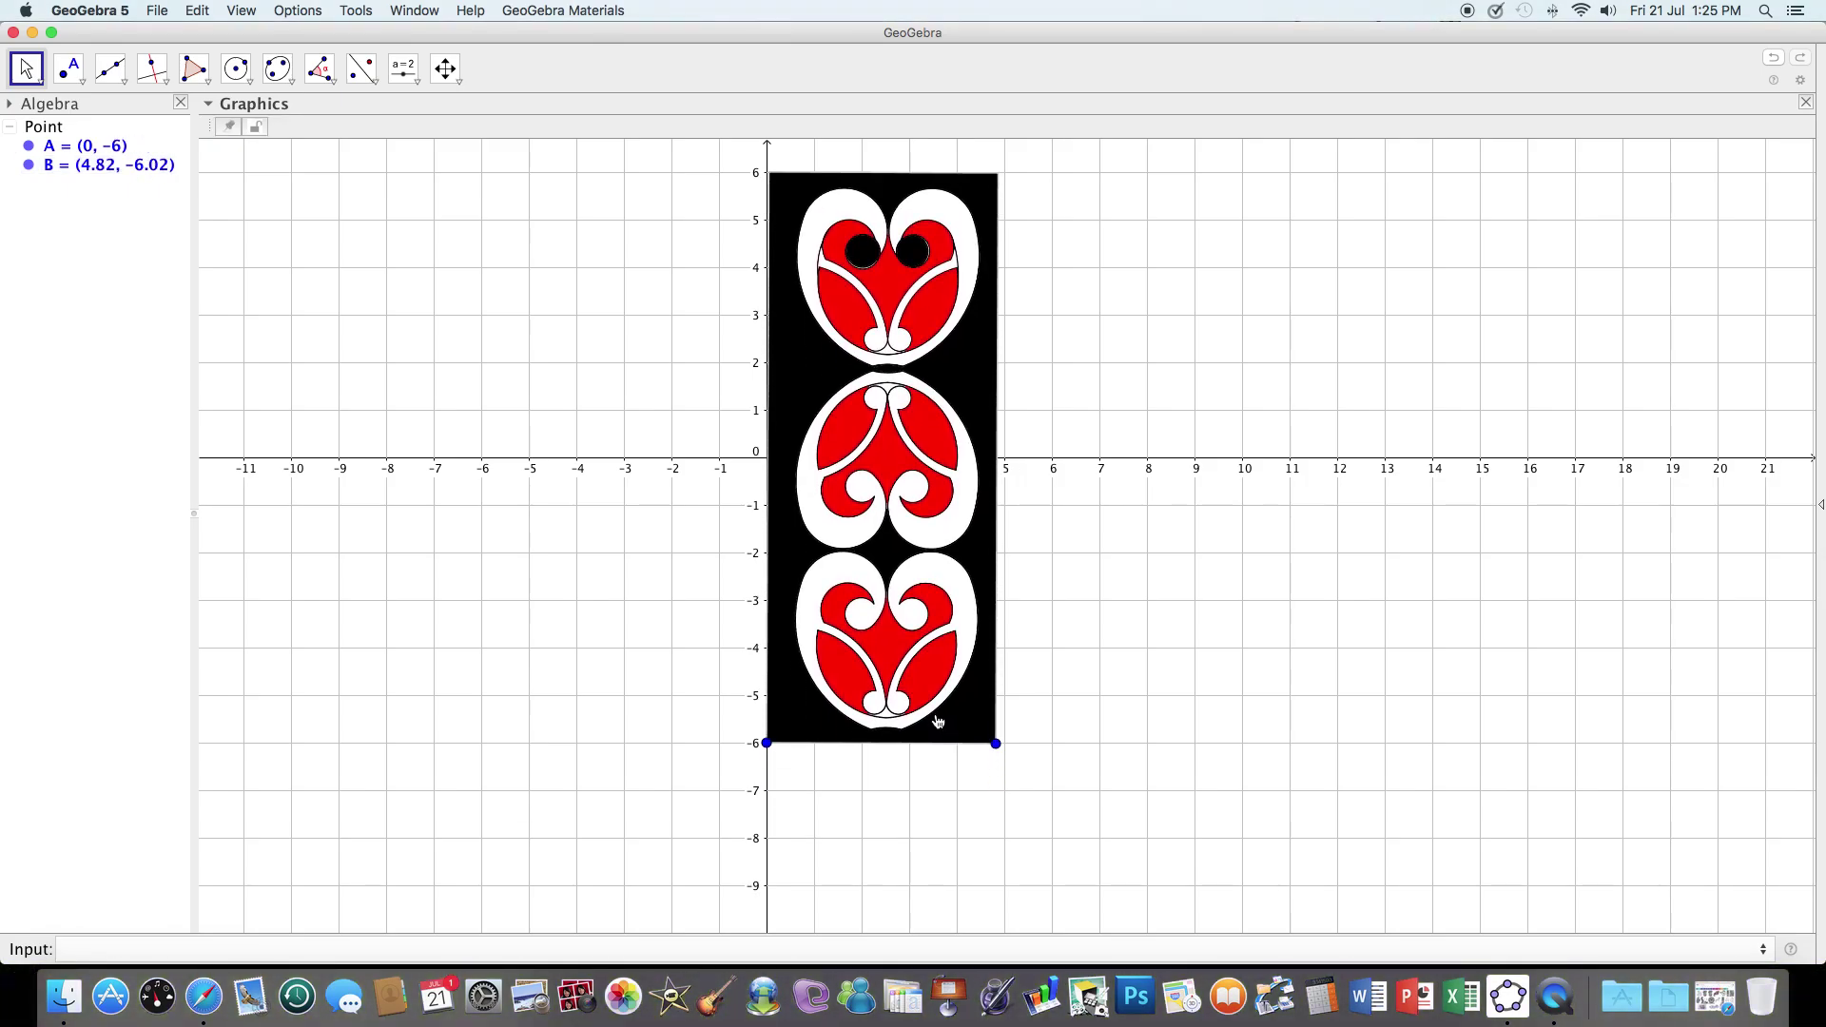